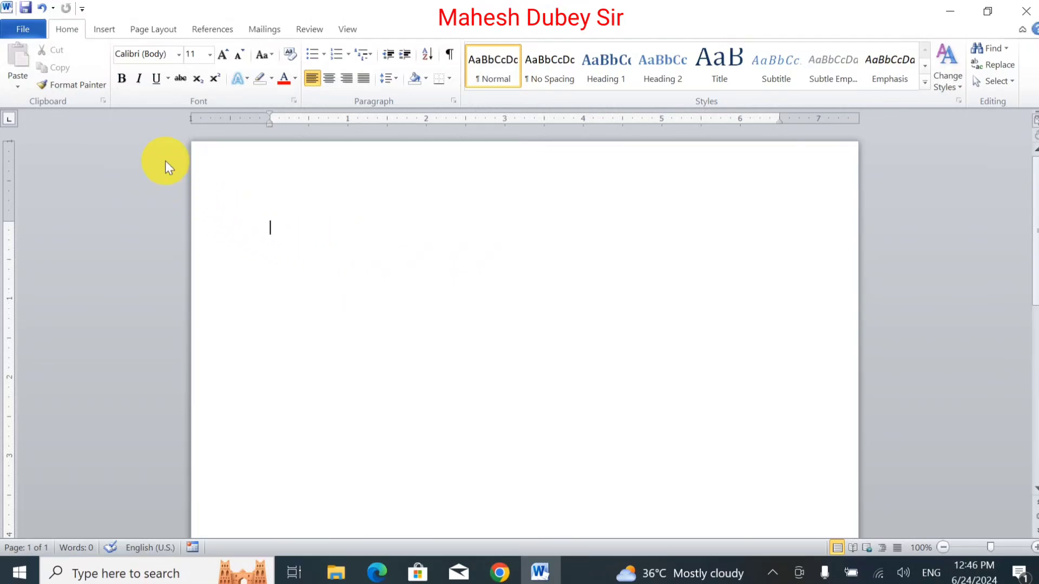
- Show the WordArt style gallery from the Insert ribbon
left_click(96, 33)
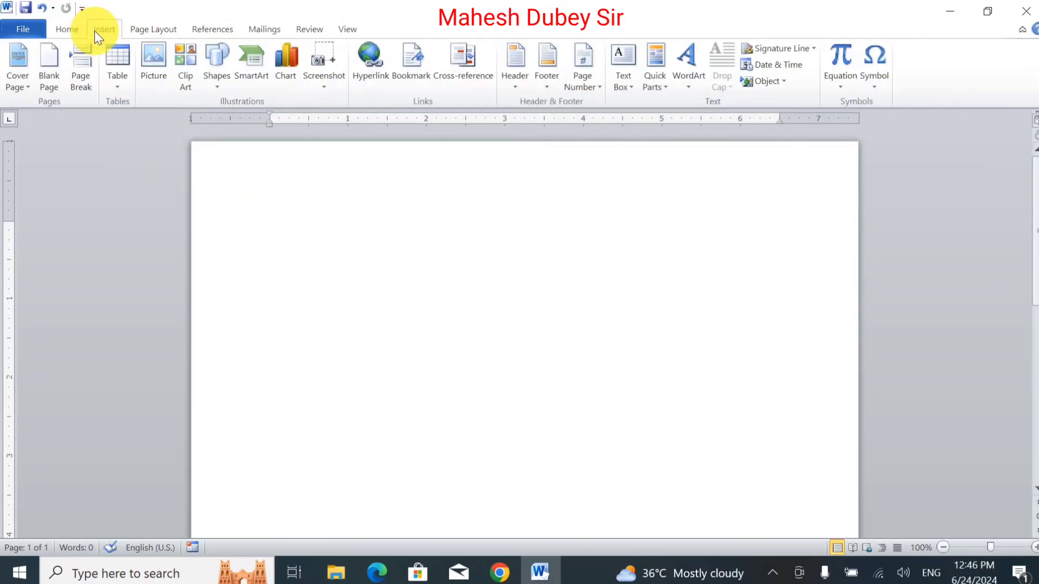
left_click(687, 82)
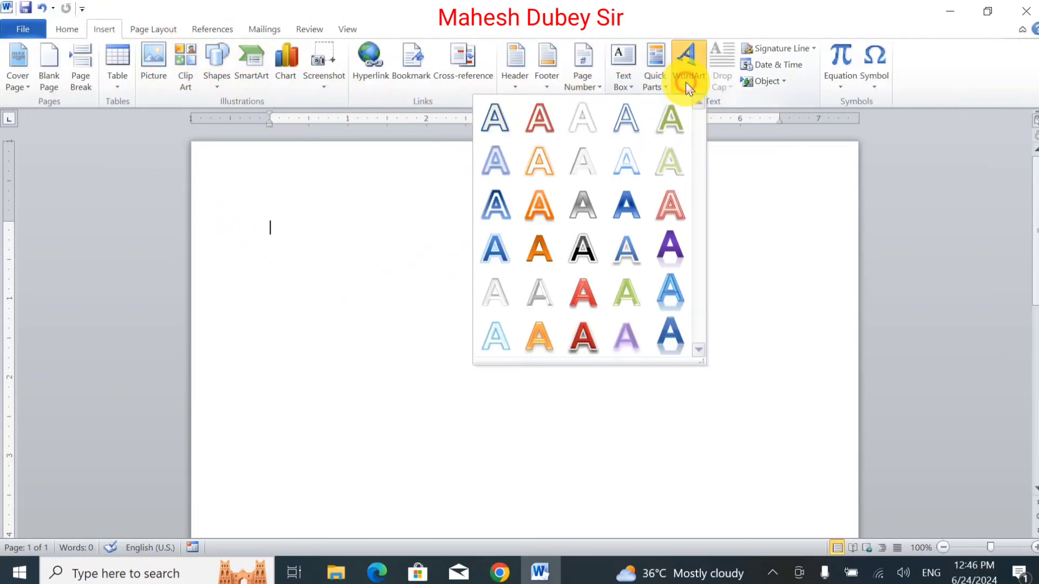
- Insert a 'Fill - Red, Accent 2, Warm Matte Bevel' WordArt reading 'MAHESH DUBEY SIR' and select it
left_click(596, 301)
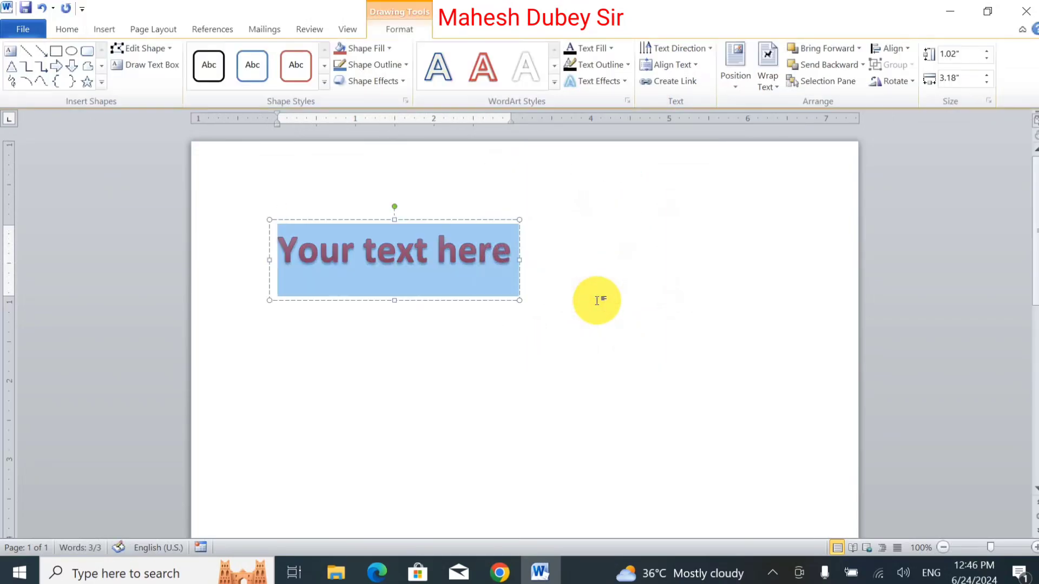
mouse_move(453, 281)
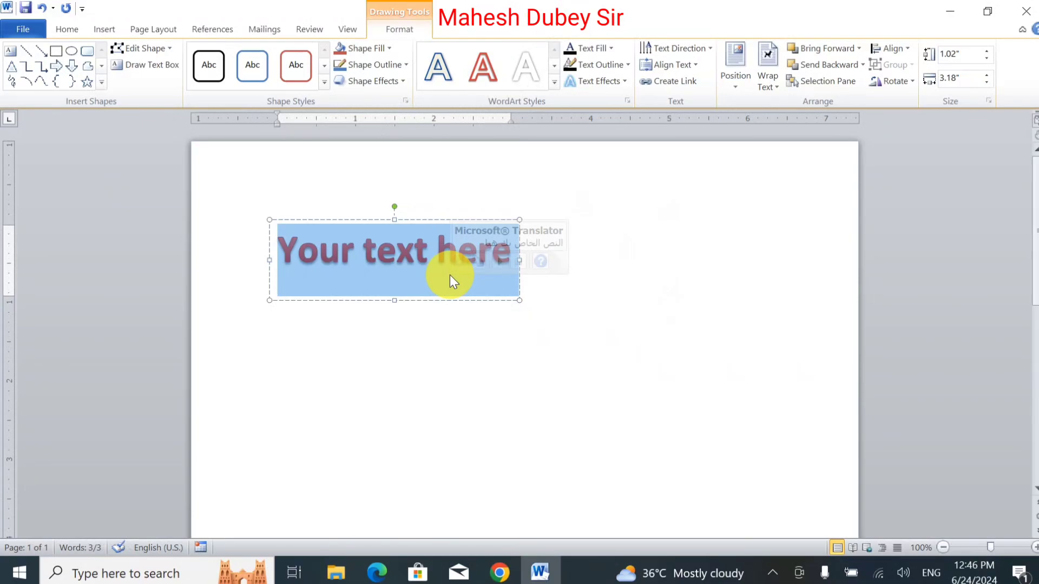
type("MAHE")
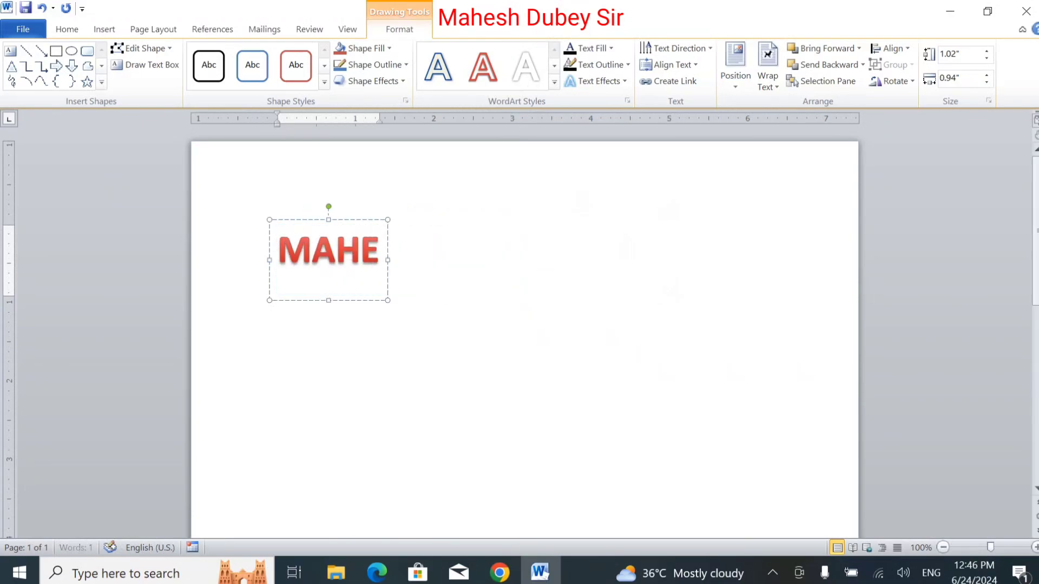
type("SH DUB")
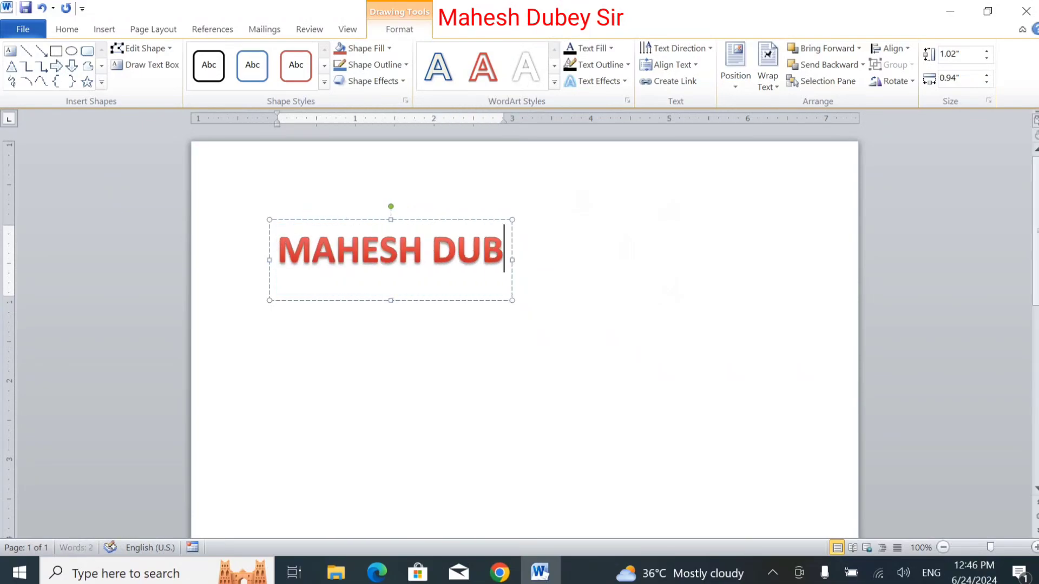
type("EY SIR")
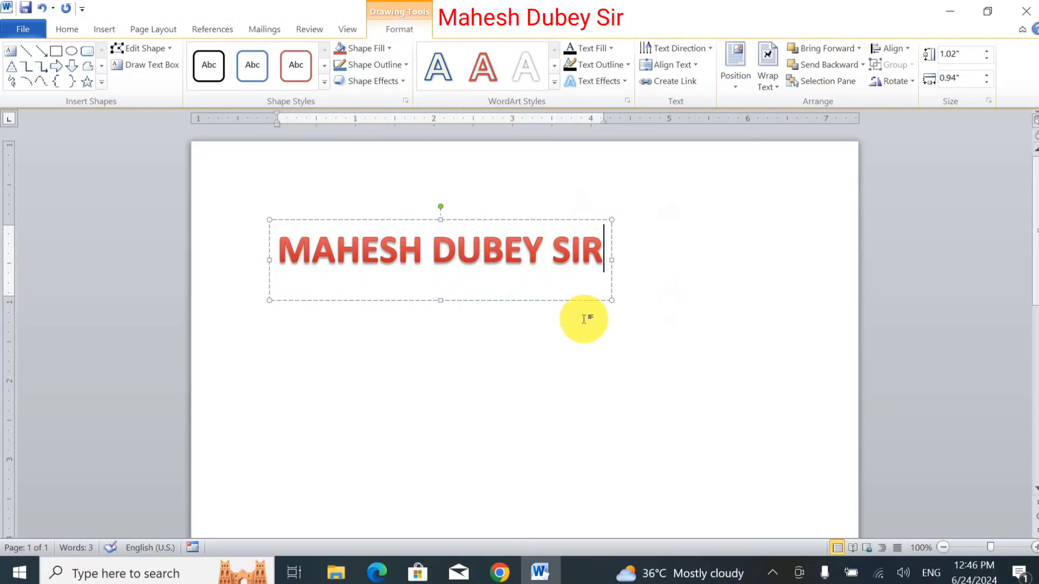
left_click(614, 301)
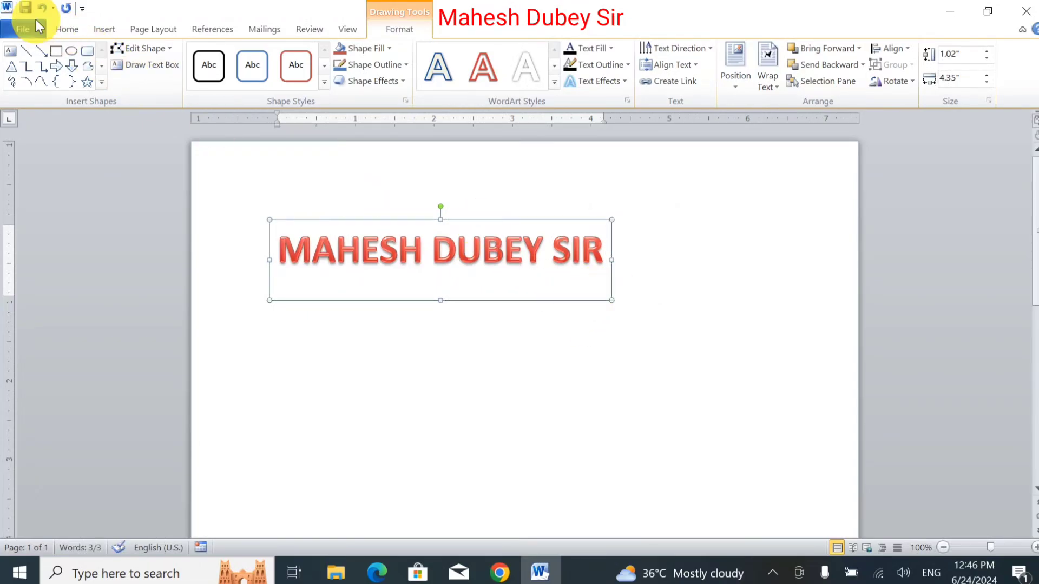
- Grow the WordArt text to 72 pt and drag both side handles outward to widen the box
left_click(67, 30)
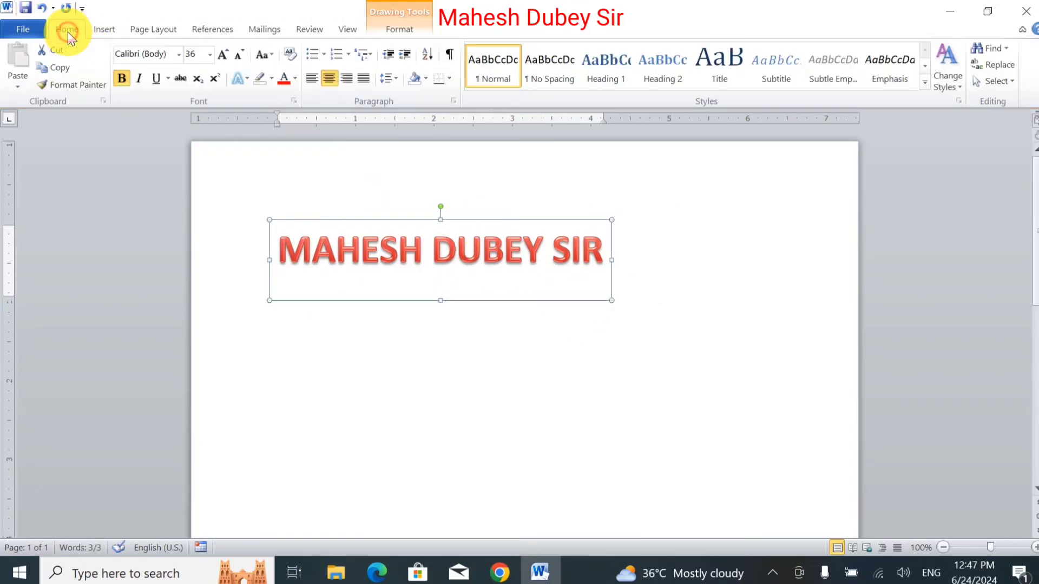
left_click(226, 53)
left_click(227, 54)
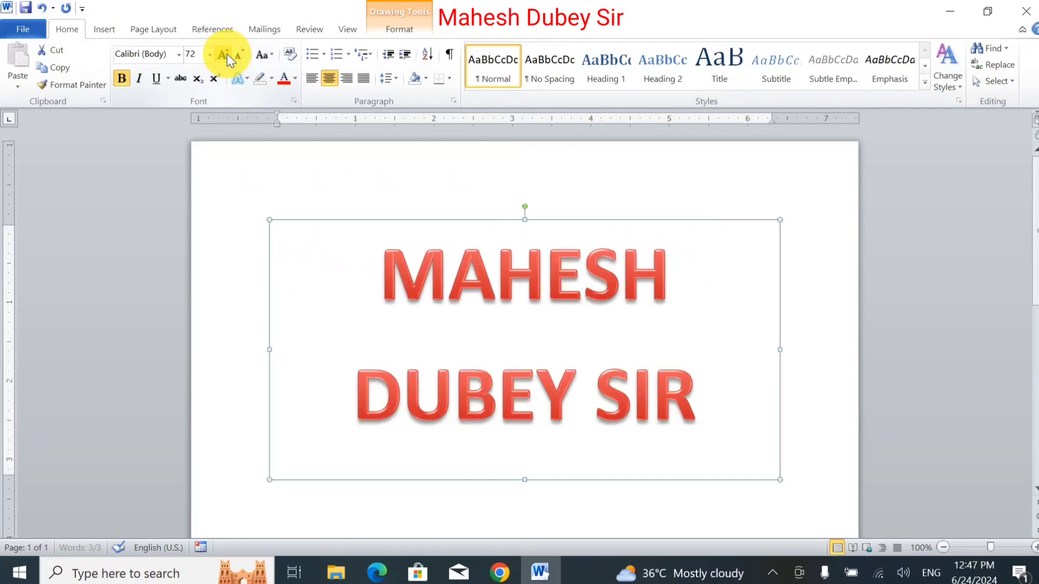
left_click(238, 57)
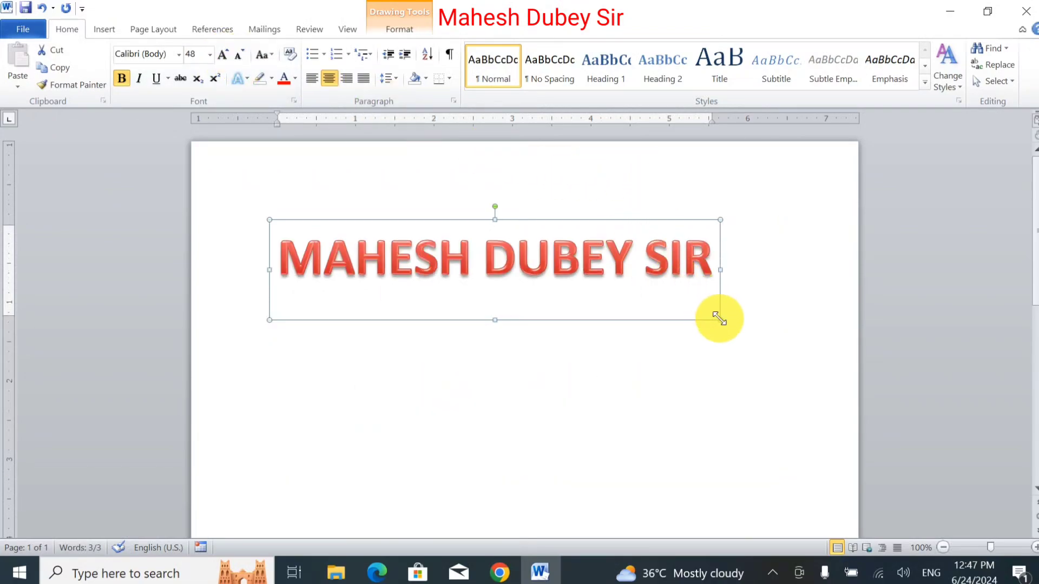
left_click_drag(720, 320, 853, 312)
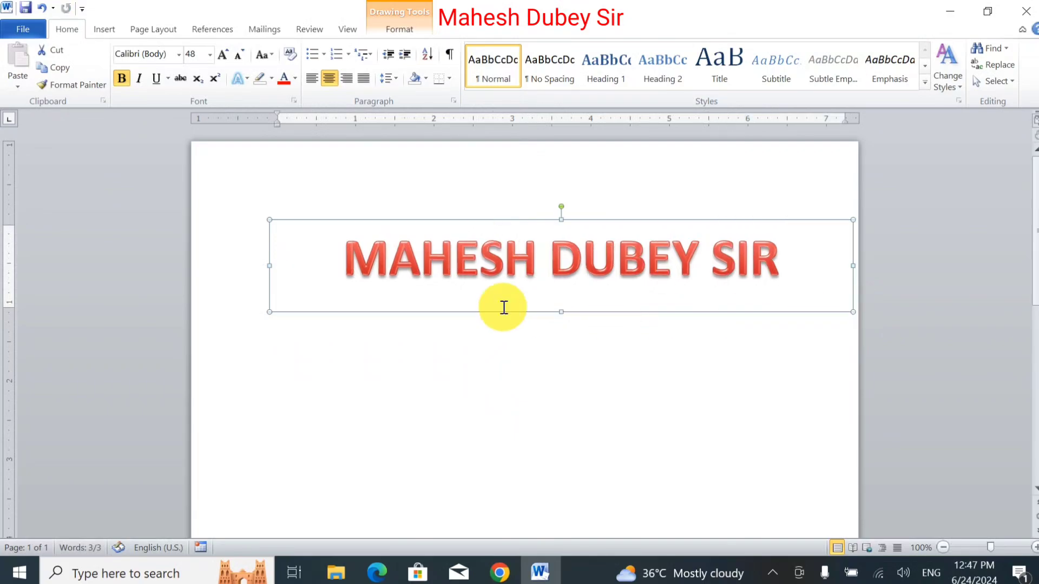
left_click_drag(268, 312, 207, 313)
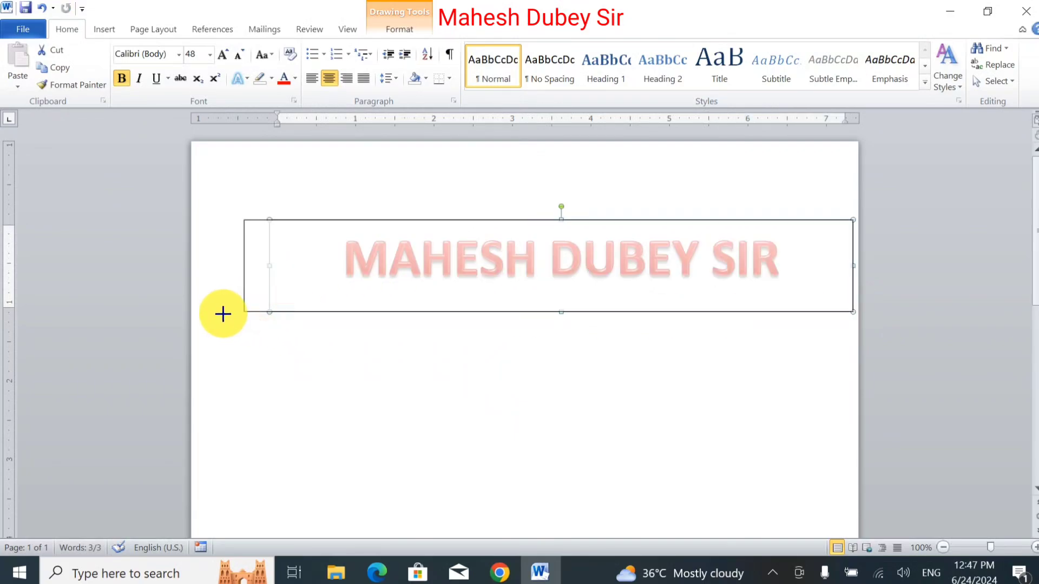
left_click(232, 51)
left_click(218, 54)
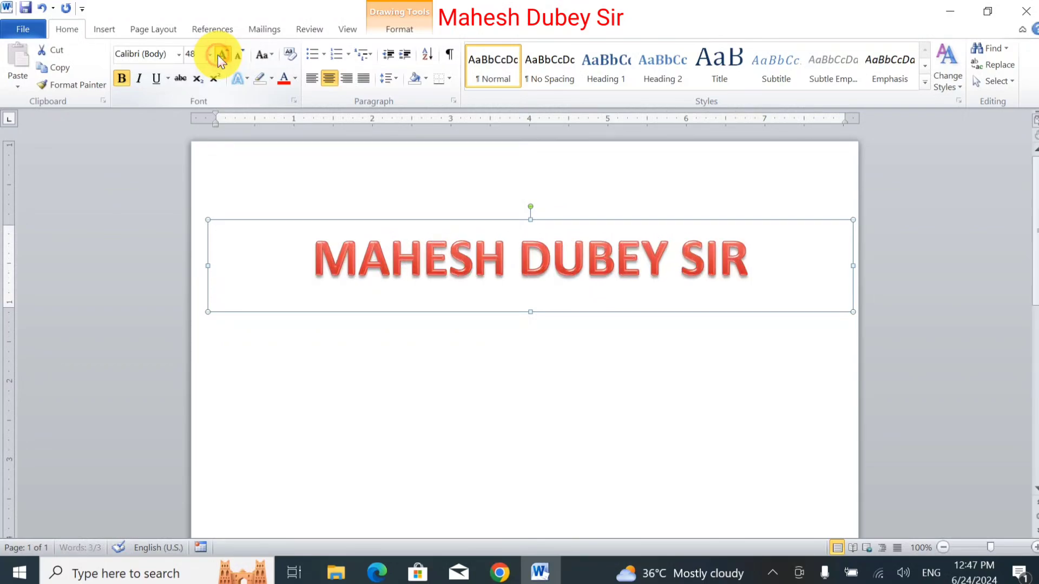
left_click(217, 54)
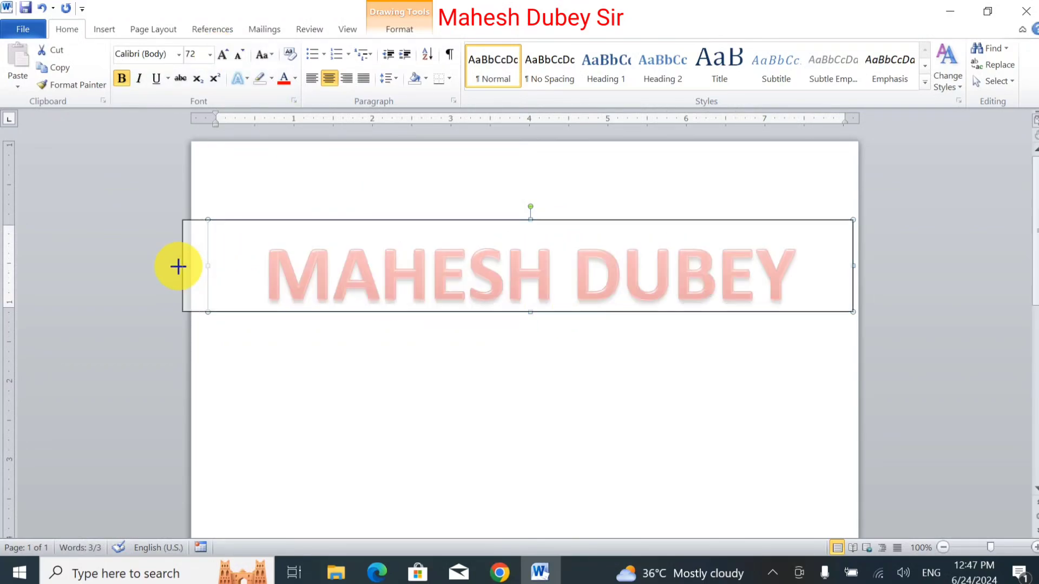
- Reposition the WordArt box on the page, undoing an over-stretch to the margin
left_click_drag(208, 265, 180, 267)
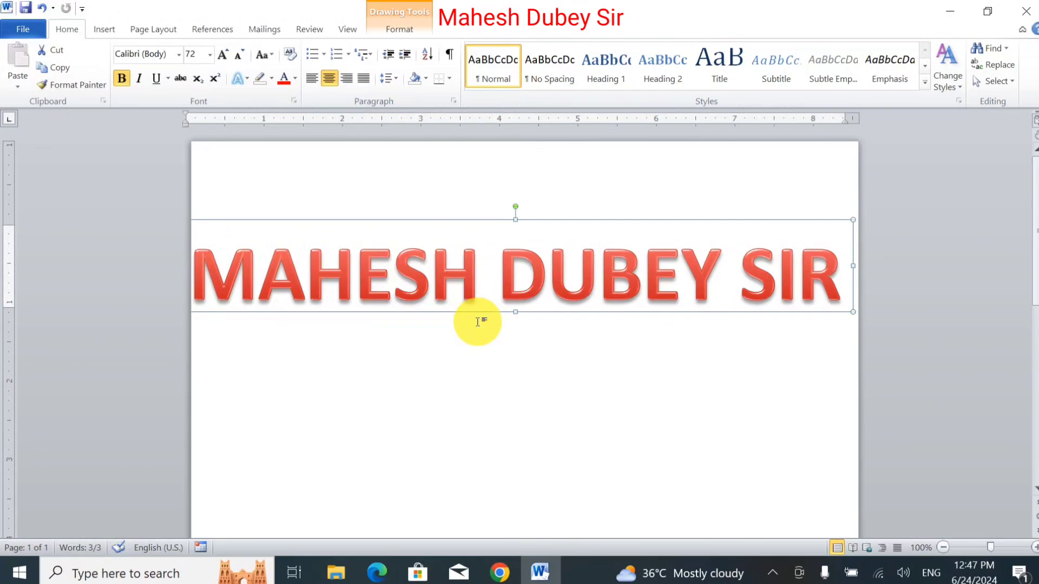
key("ctrl+z")
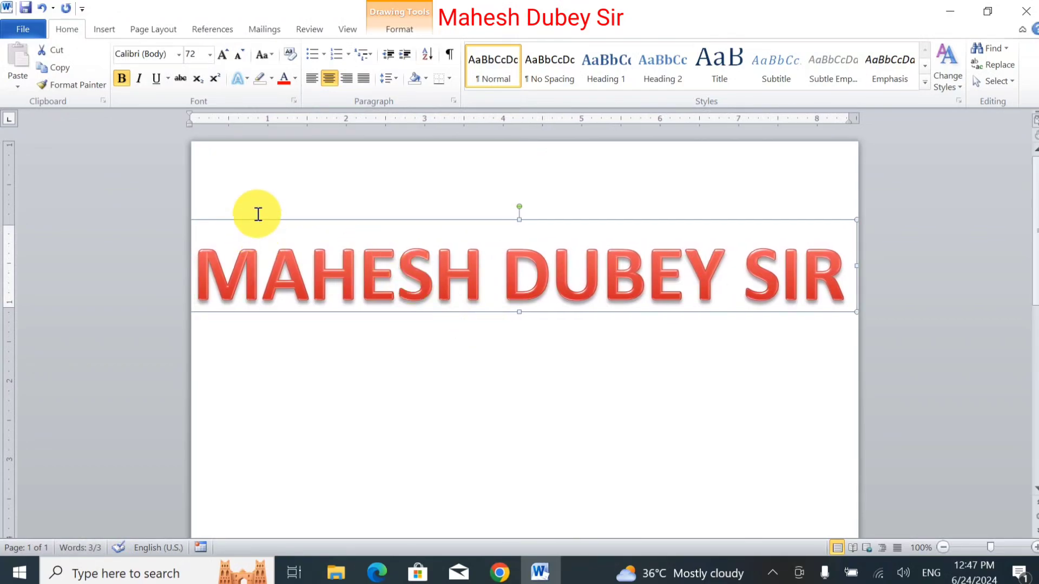
left_click_drag(257, 219, 294, 219)
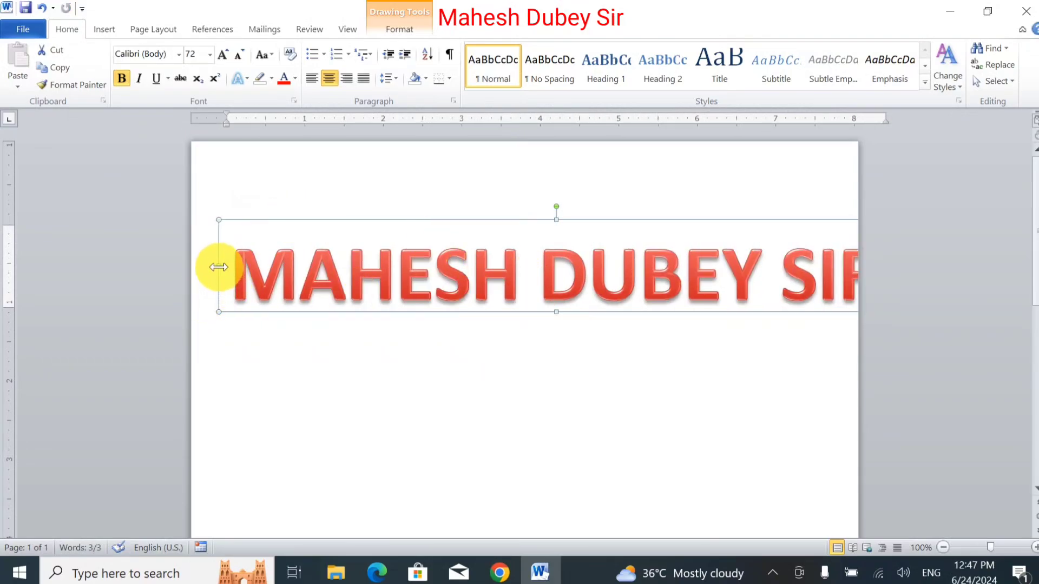
left_click_drag(220, 267, 244, 267)
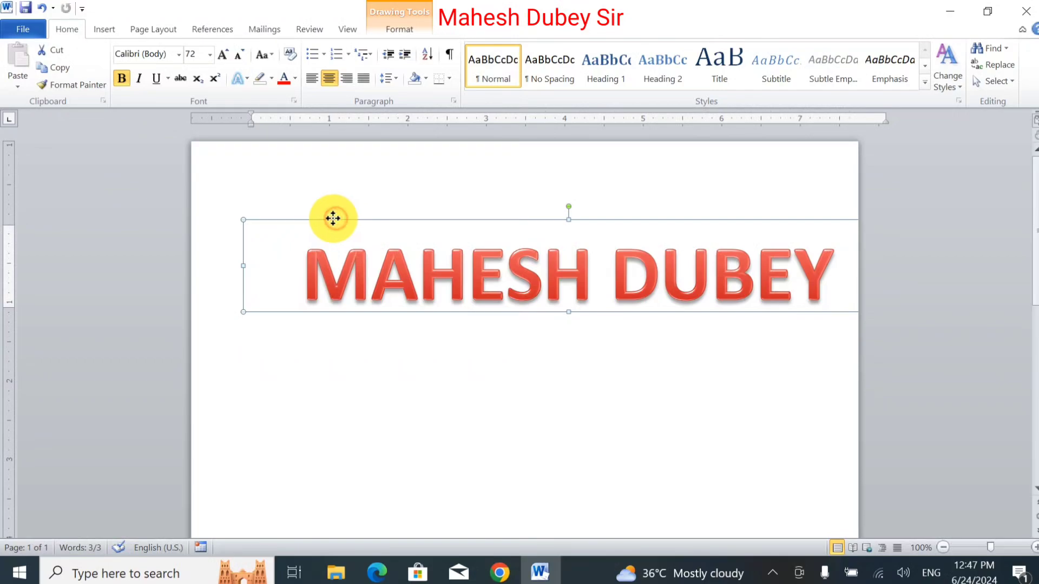
left_click_drag(334, 216, 288, 218)
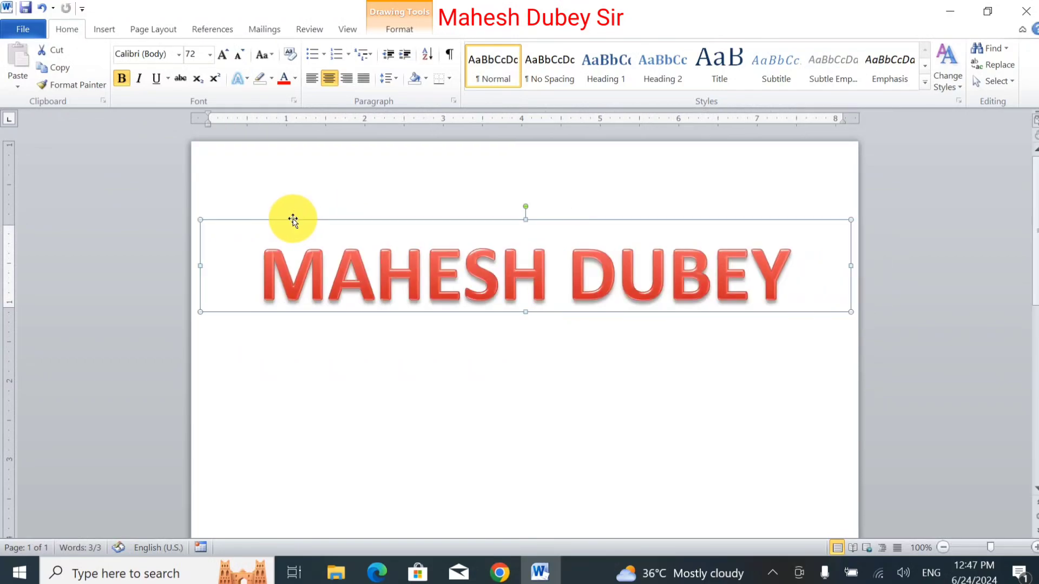
- Set the WordArt text to 70 pt and reselect the whole WordArt object
left_click(198, 54)
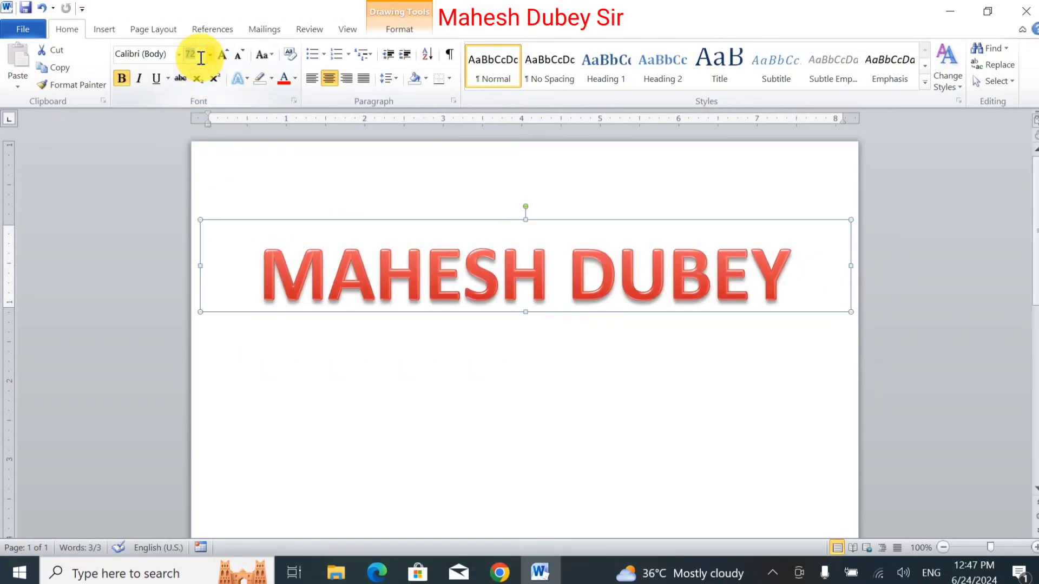
type("70")
key("Return")
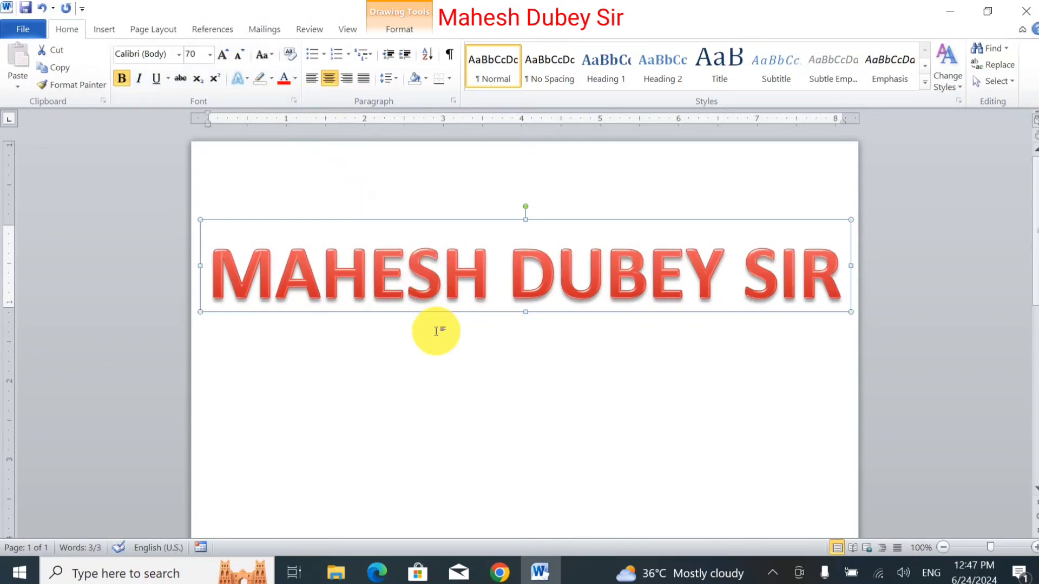
left_click(486, 367)
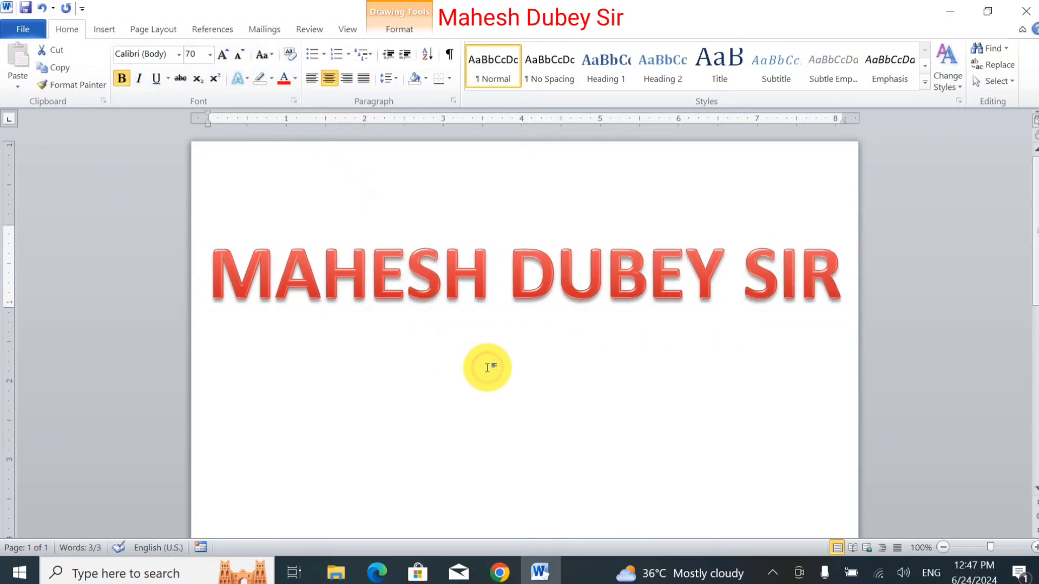
left_click(401, 284)
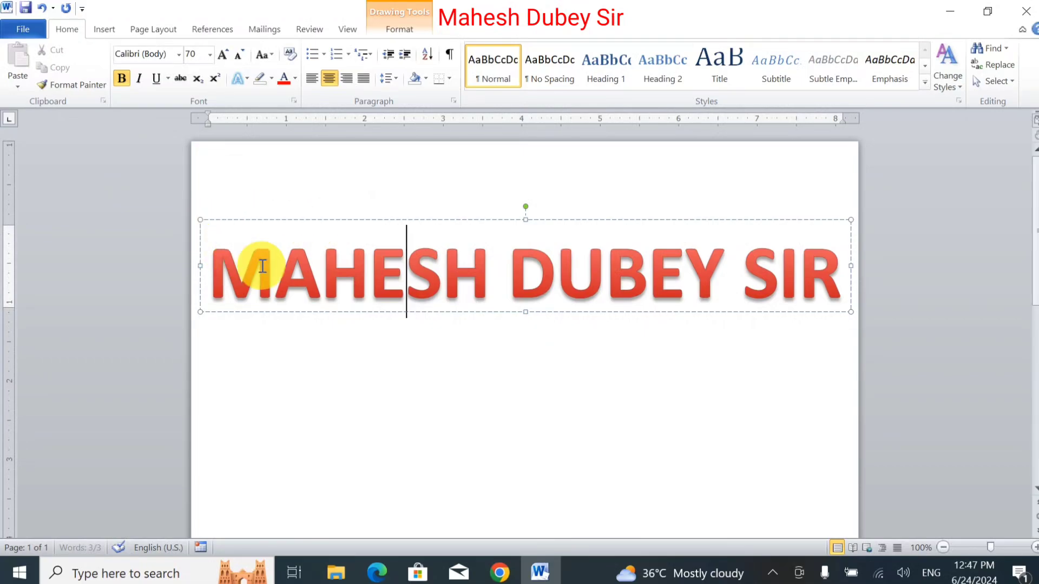
left_click(353, 222)
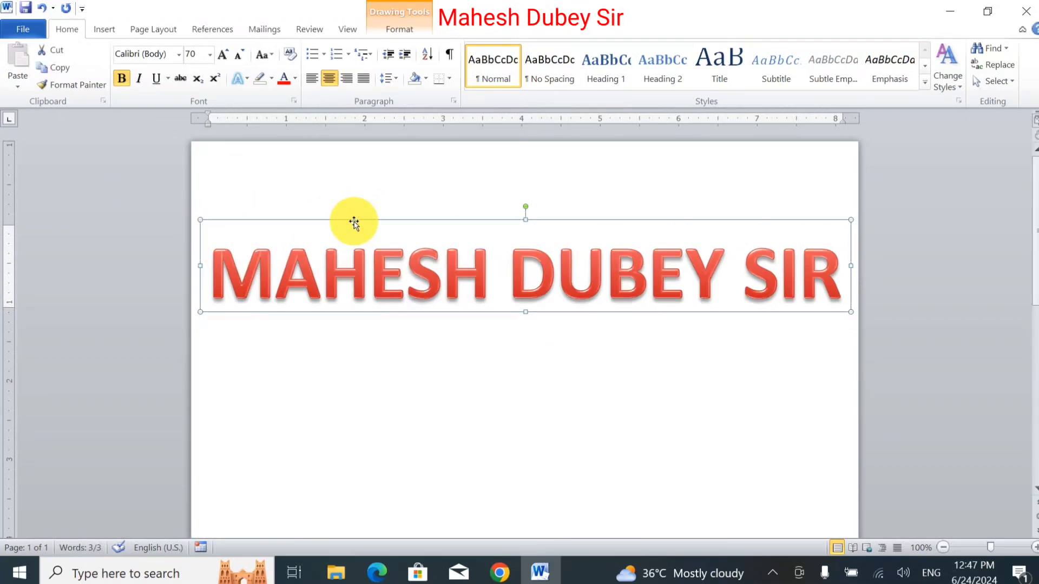
left_click(407, 35)
- Give the WordArt box a Gradient fill in Format Shape and show the Preset colors
left_click(381, 53)
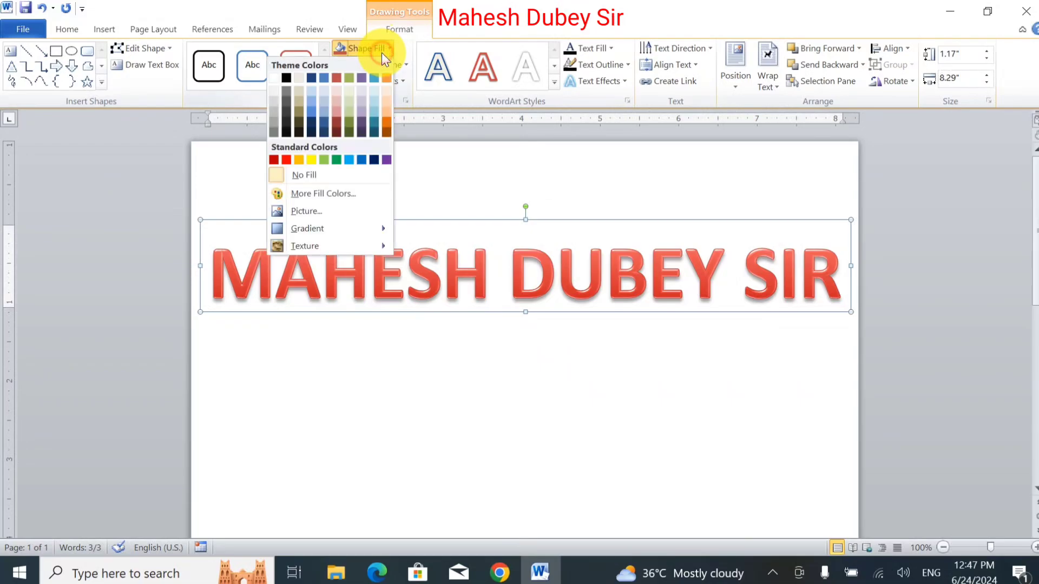
mouse_move(308, 229)
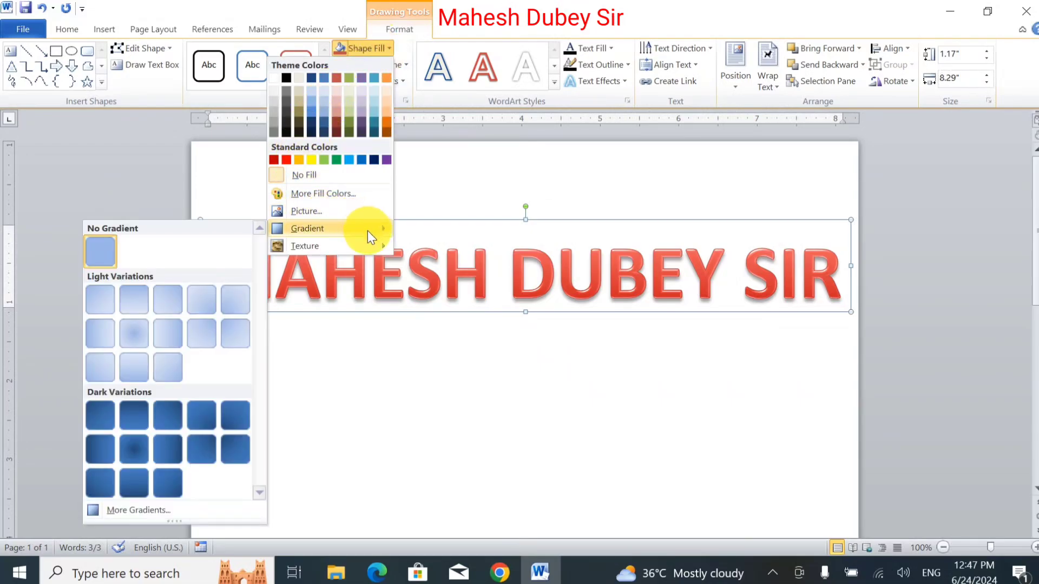
left_click(148, 504)
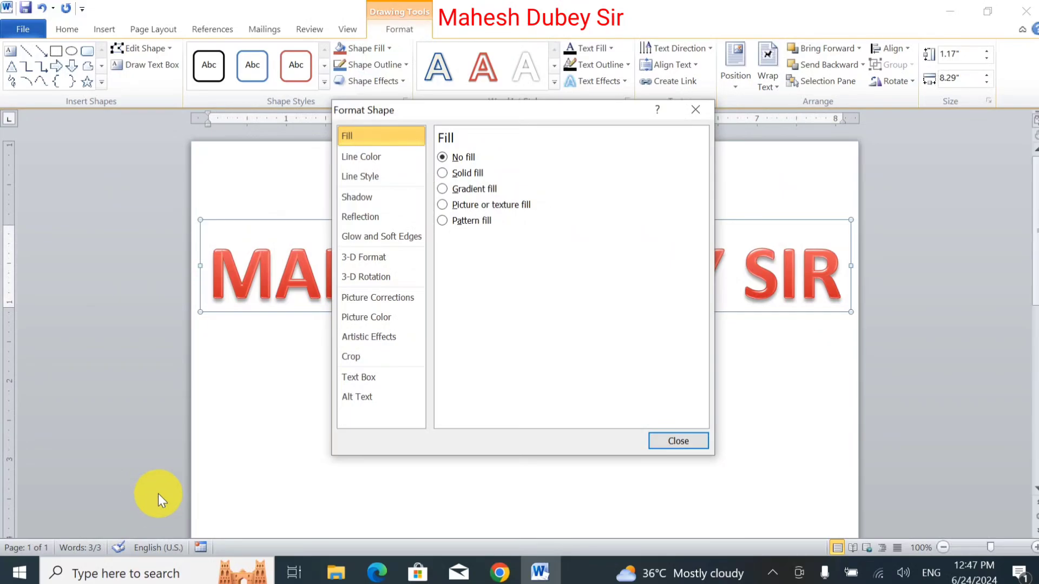
left_click(454, 189)
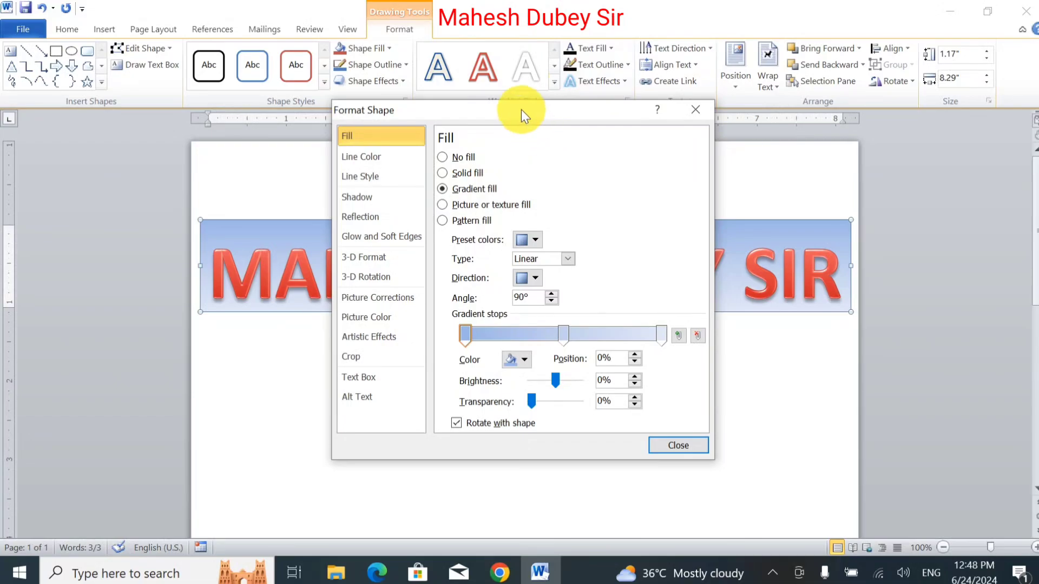
mouse_move(521, 110)
left_mouse_down()
mouse_move(803, 250)
mouse_move(849, 190)
left_mouse_up()
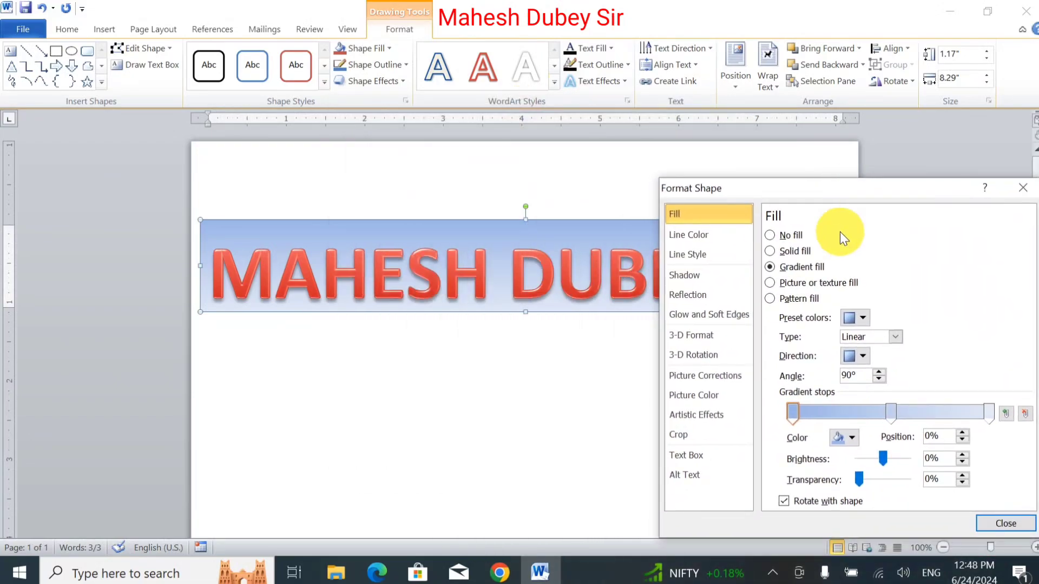
left_click(865, 323)
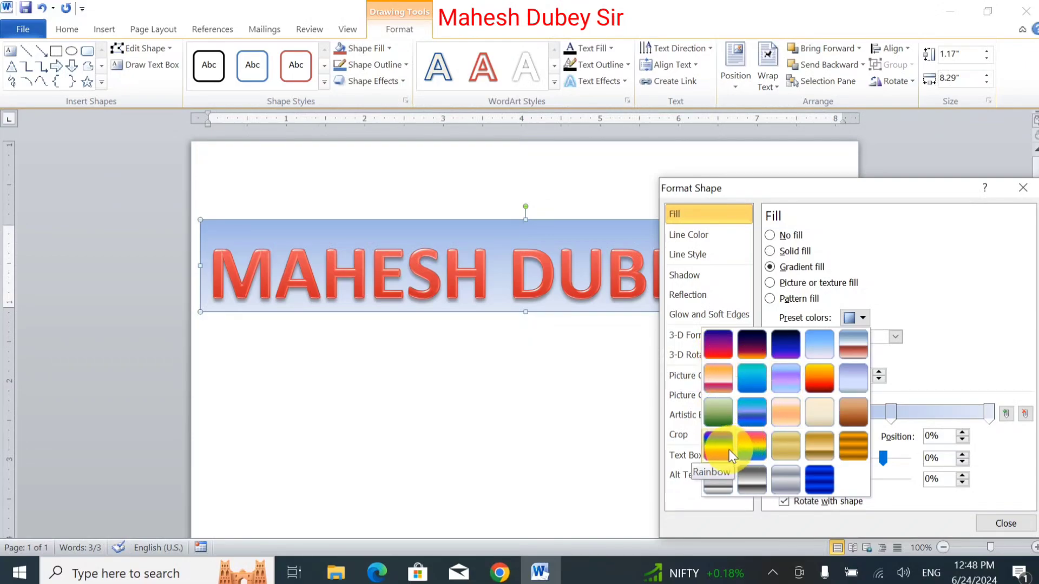
- Apply the Rainbow preset gradient as Radial type with the second radial direction
left_click(743, 447)
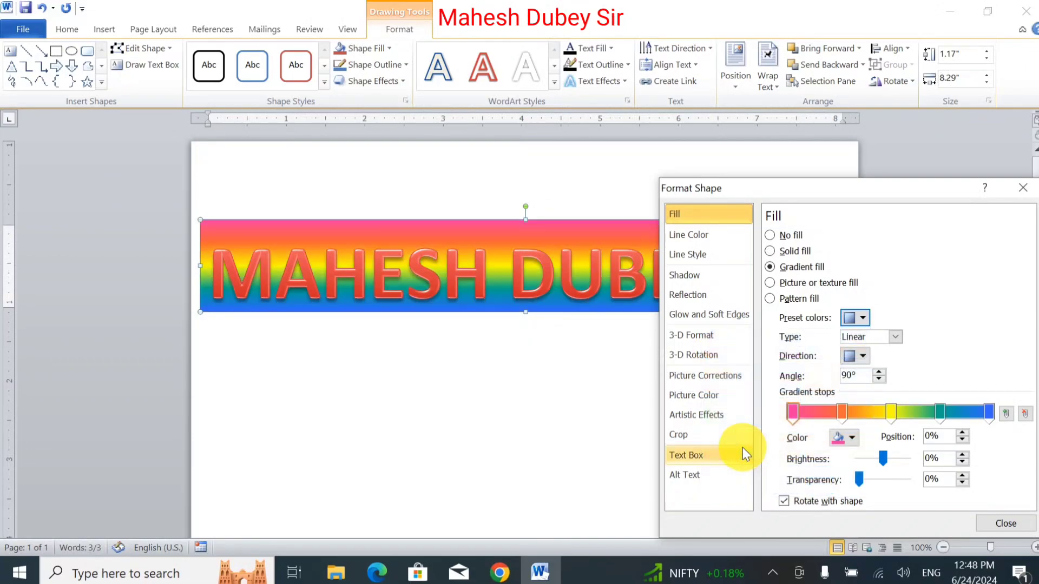
left_click(863, 336)
left_click(856, 317)
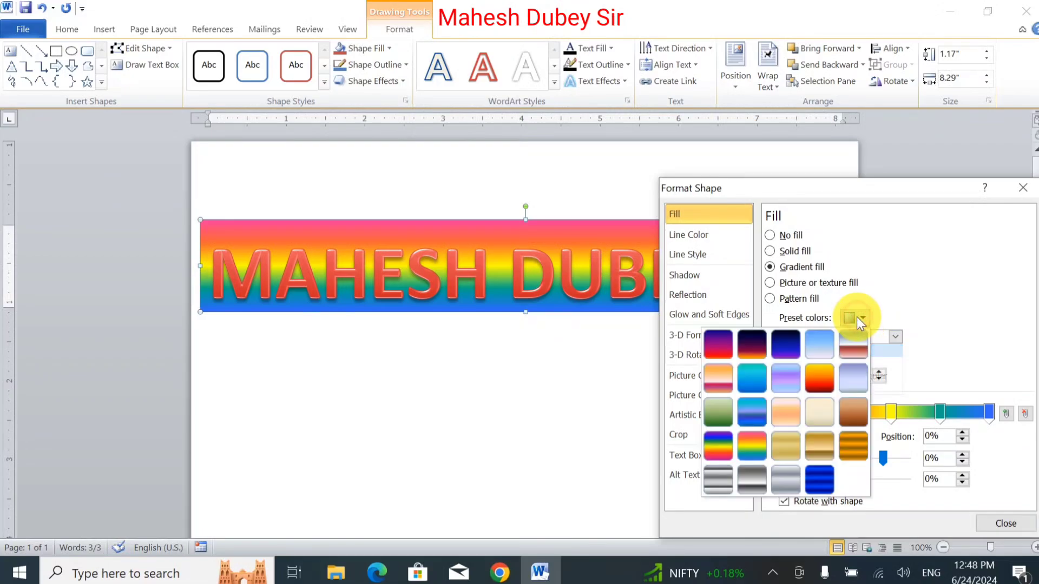
left_click(910, 316)
left_click(883, 335)
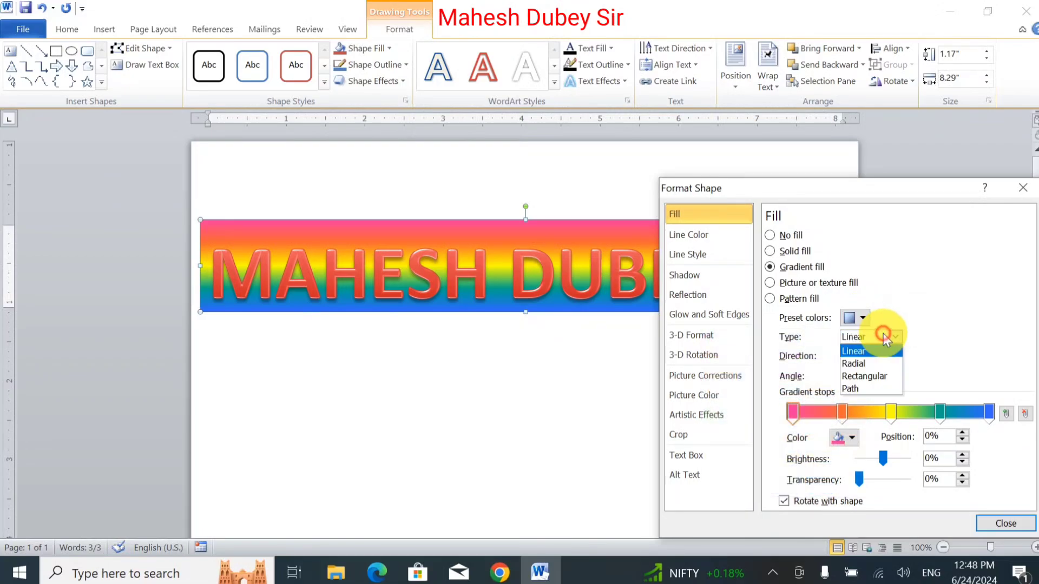
left_click(852, 363)
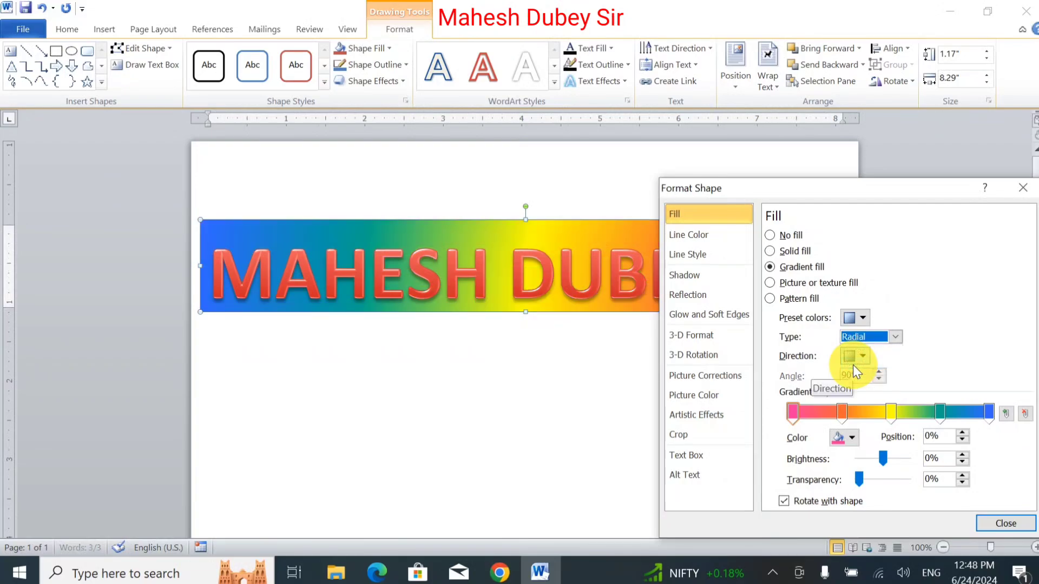
left_click(896, 337)
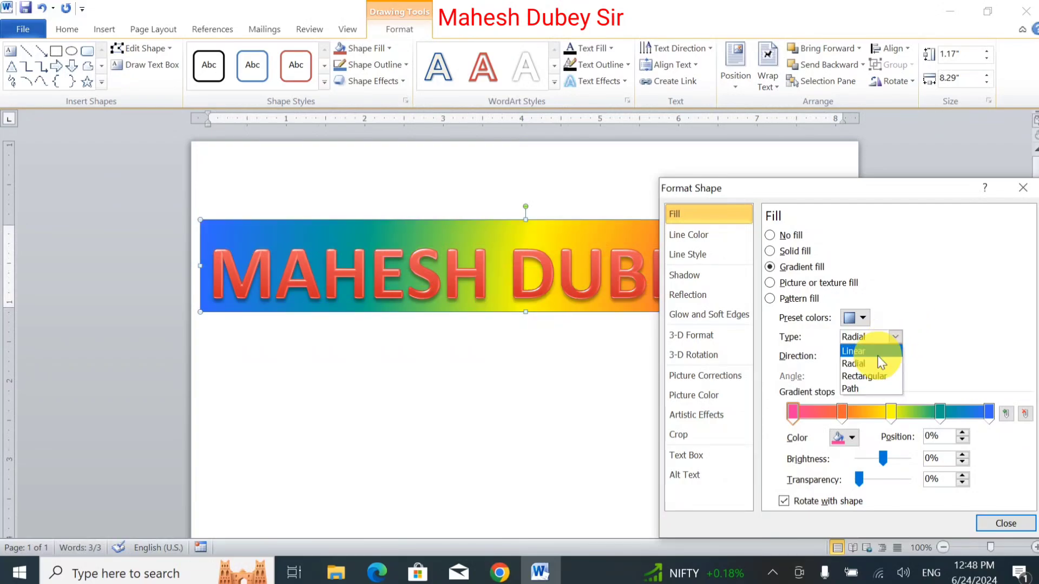
left_click(865, 375)
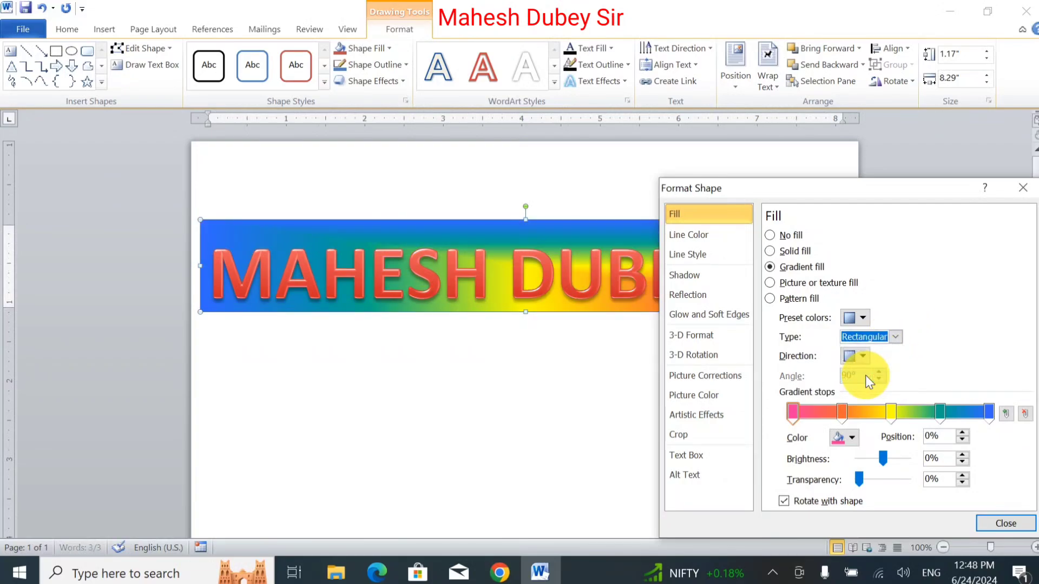
left_click(853, 358)
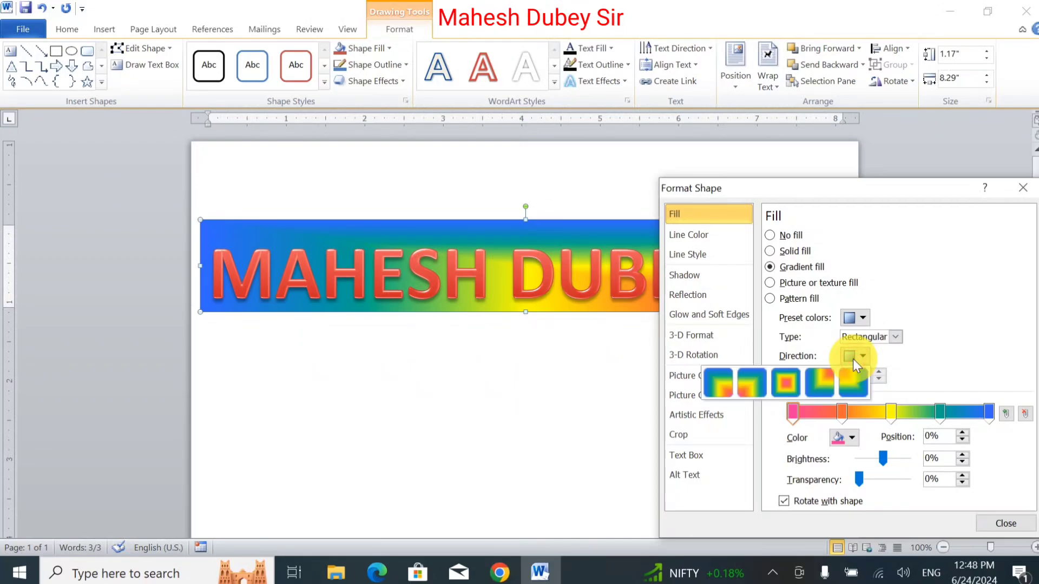
left_click(887, 339)
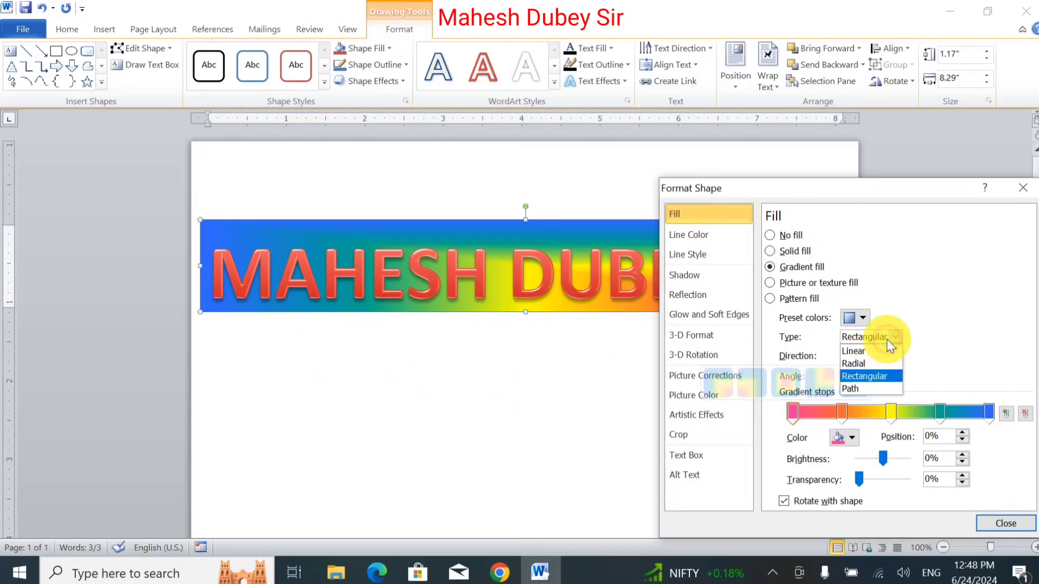
left_click(861, 359)
left_click(862, 359)
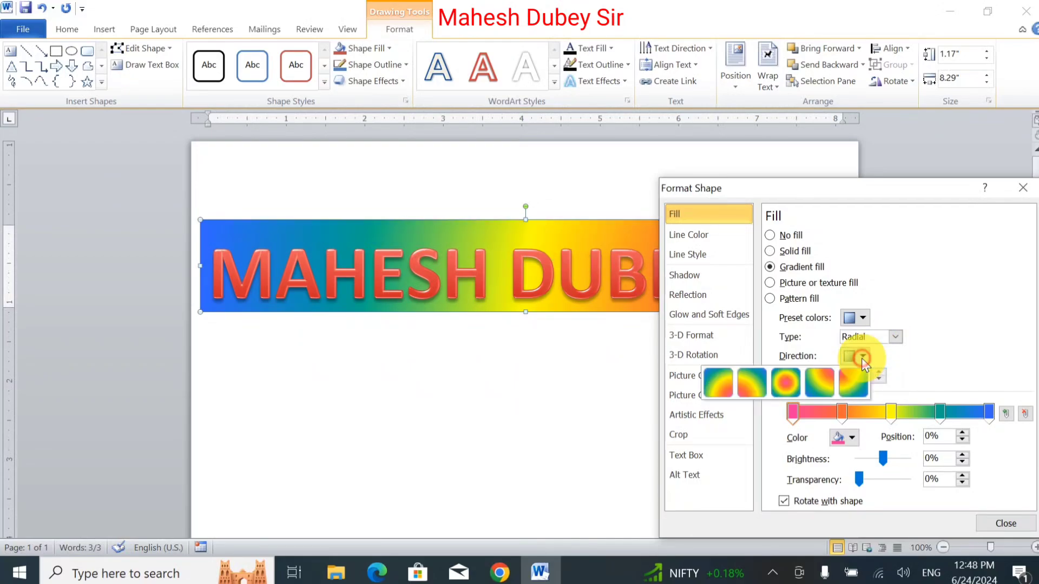
left_click(753, 385)
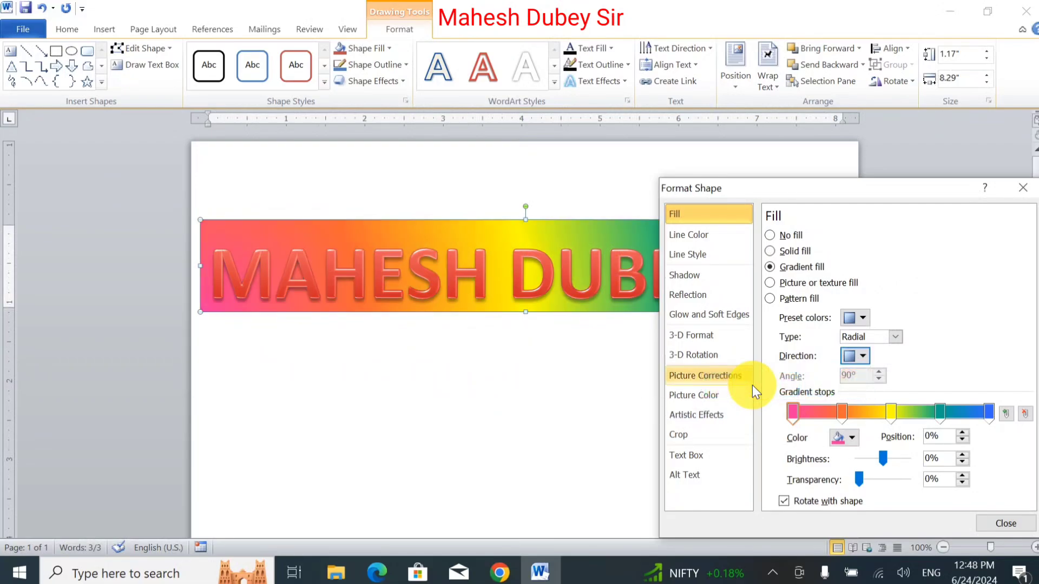
- Move the orange gradient stop to 17%, darken the blue end stop, and close the dialog
left_click(842, 414)
left_click_drag(827, 414, 821, 414)
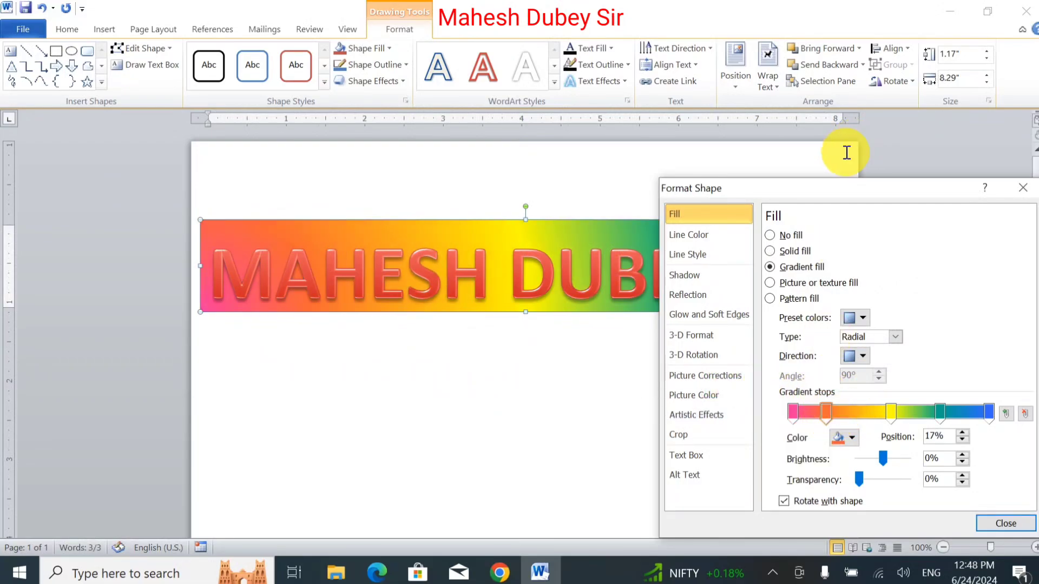
left_click_drag(831, 197, 836, 217)
mouse_move(861, 303)
left_mouse_down()
mouse_move(829, 343)
mouse_move(813, 327)
mouse_move(261, 200)
mouse_move(248, 149)
left_mouse_up()
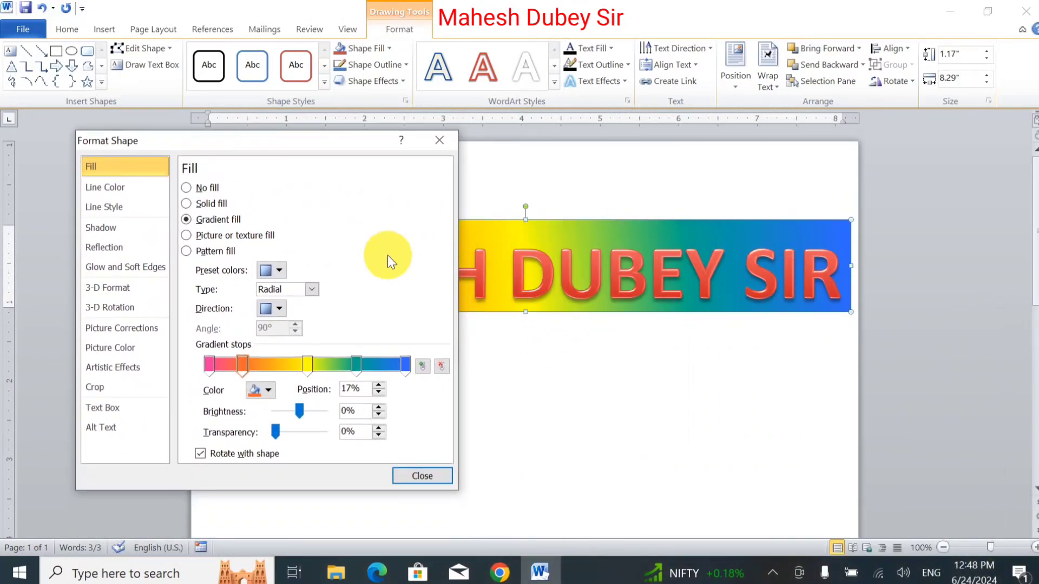
left_click(406, 365)
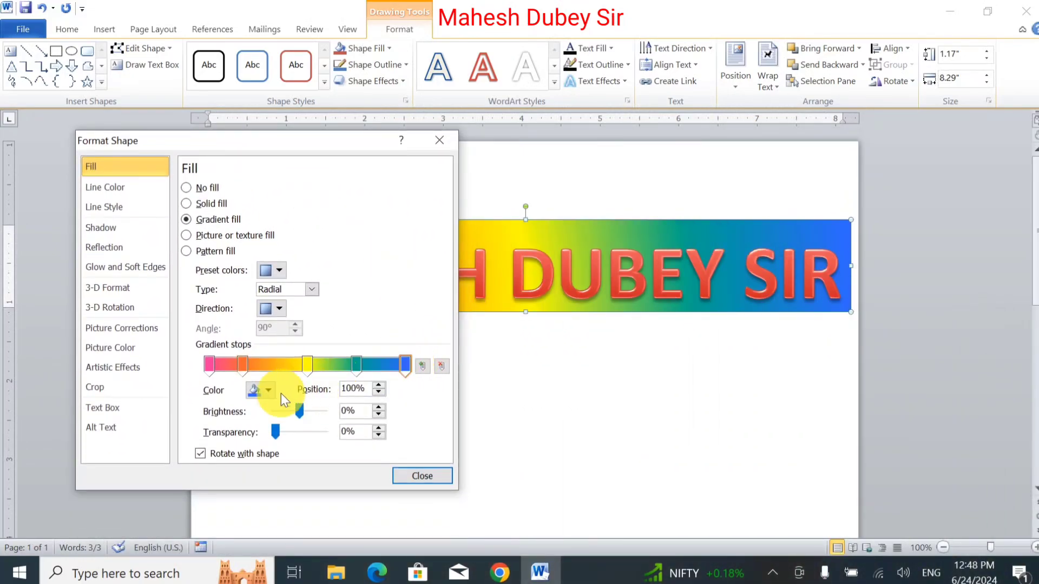
mouse_move(301, 411)
left_mouse_down()
mouse_move(287, 410)
mouse_move(286, 434)
left_mouse_up()
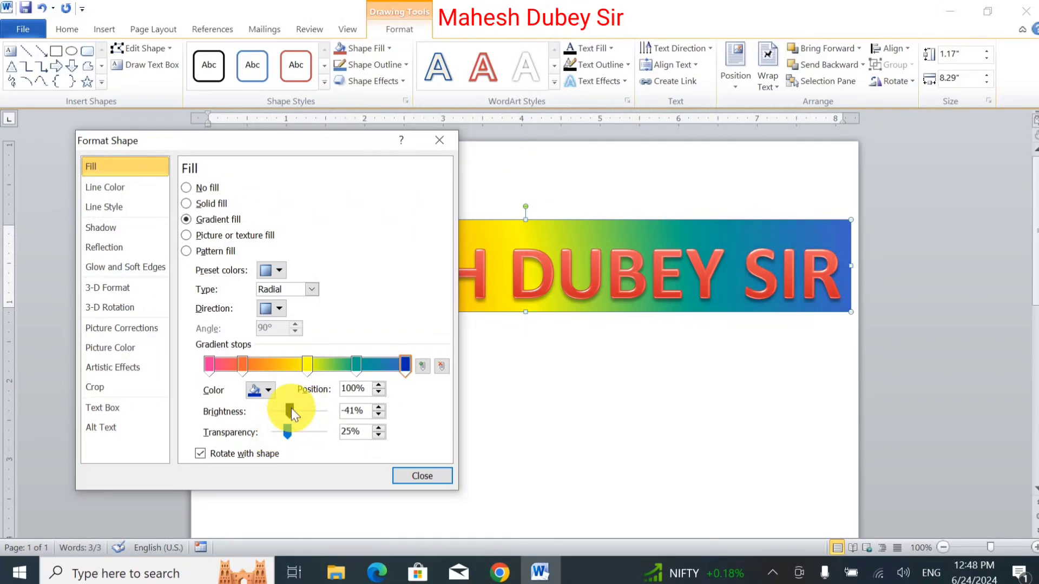
left_click(245, 362)
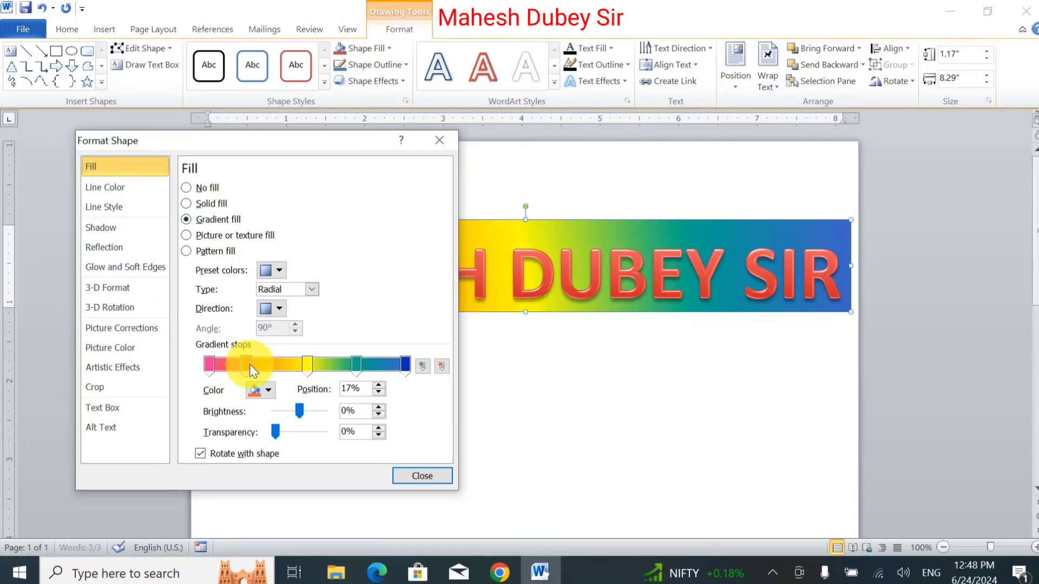
left_click(427, 476)
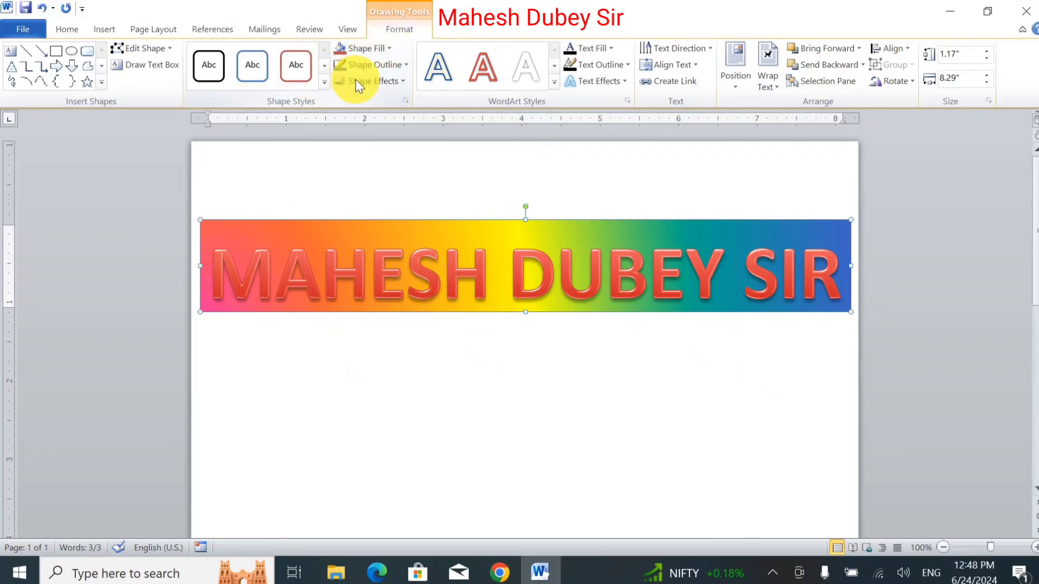
- Set the rainbow WordArt box's Shape Outline to No Outline
left_click(384, 65)
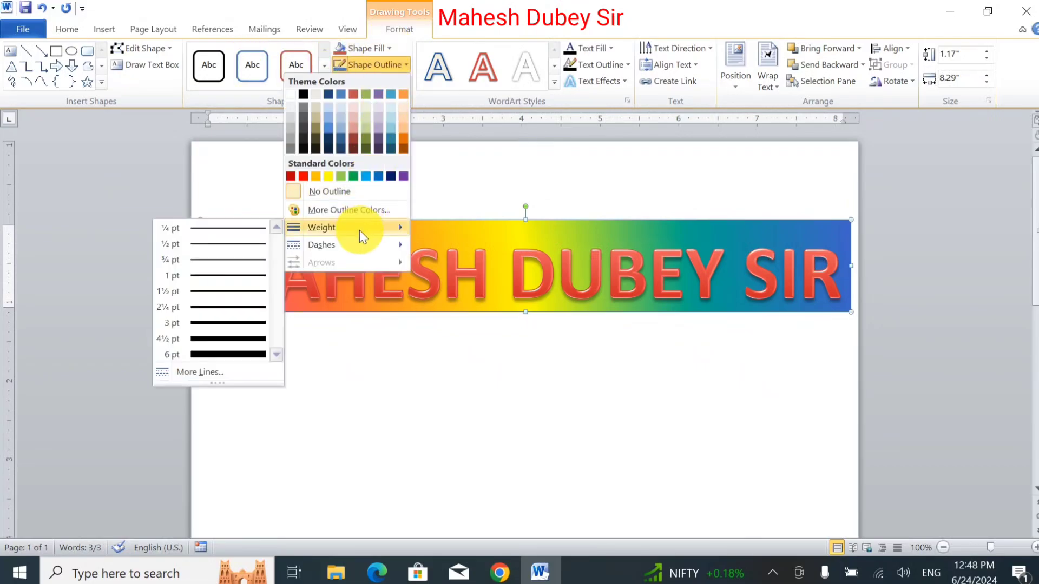
left_click(331, 192)
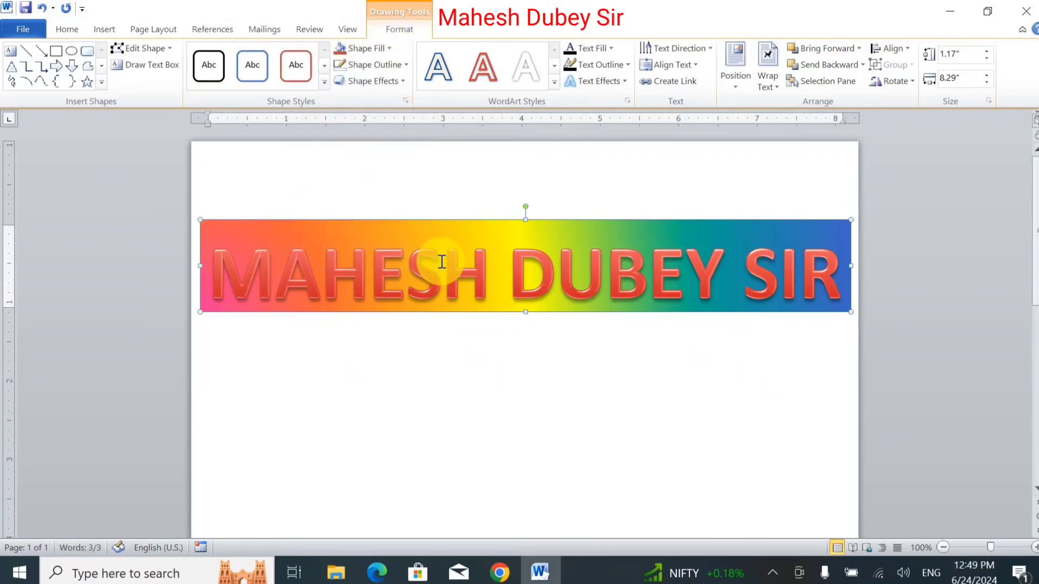
left_click(534, 394)
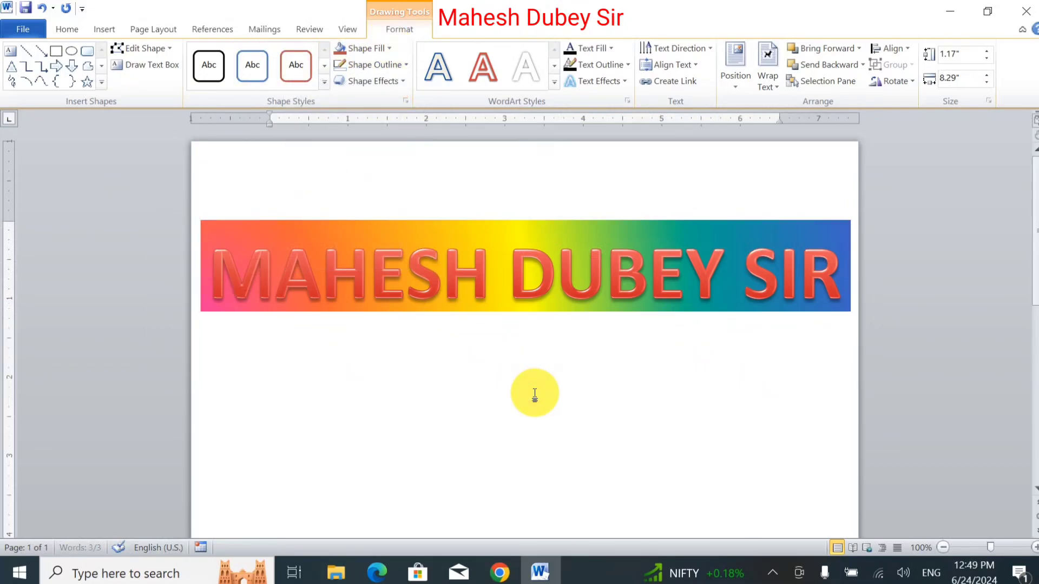
left_click(353, 232)
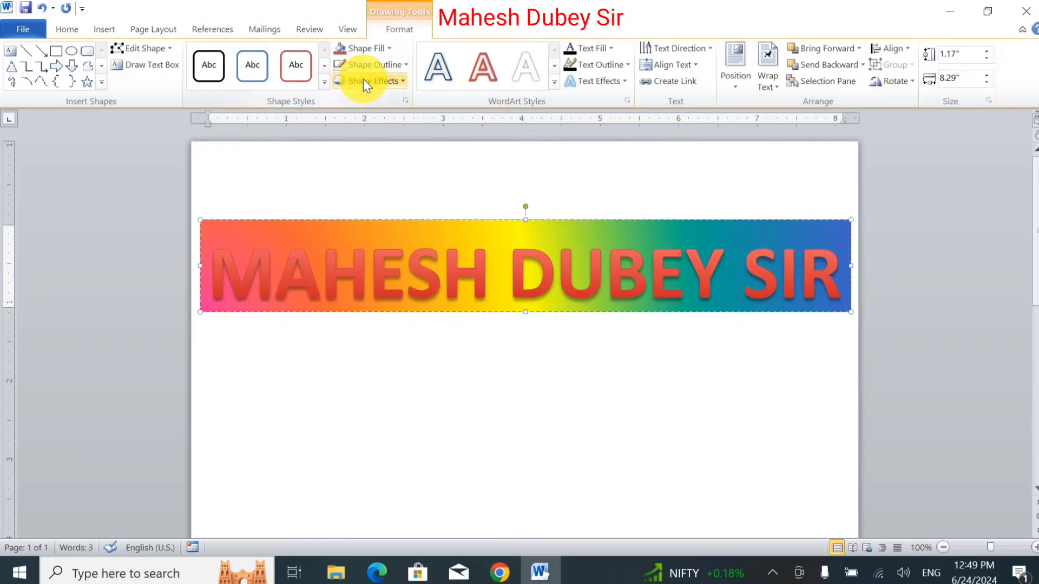
- Give the box the first Bevel preset from Shape Effects
left_click(362, 80)
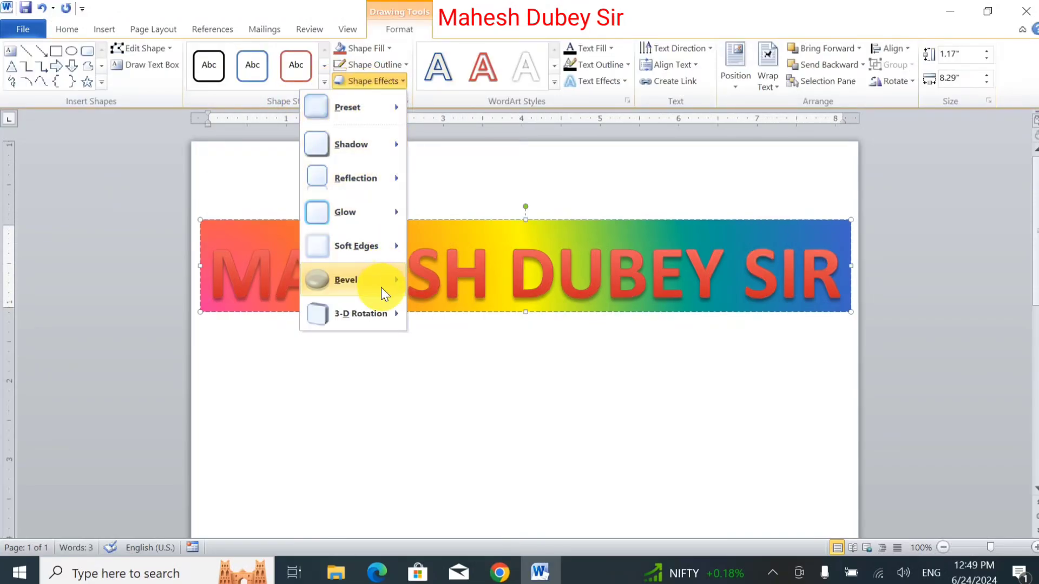
mouse_move(352, 279)
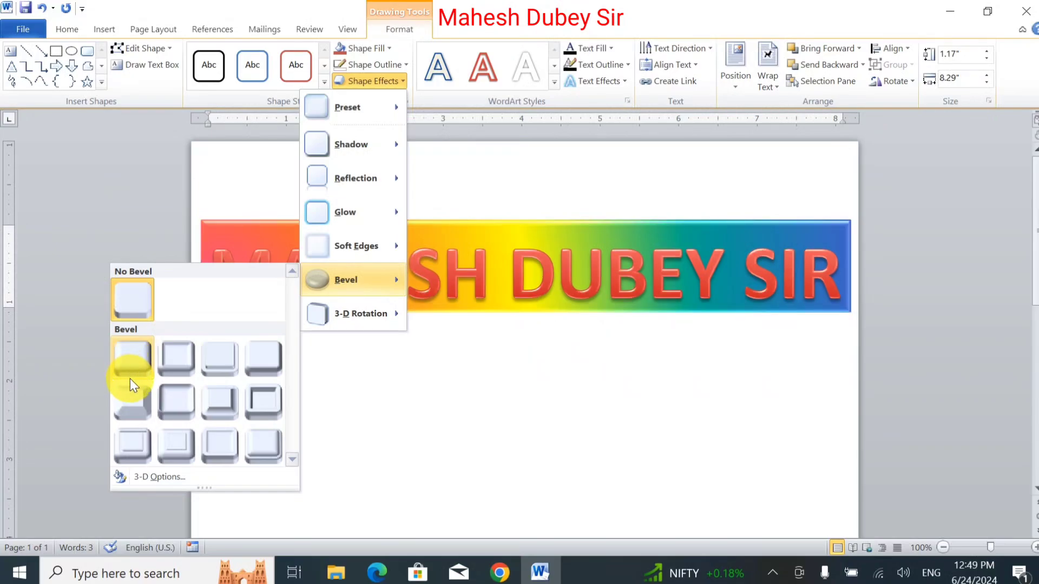
left_click(133, 392)
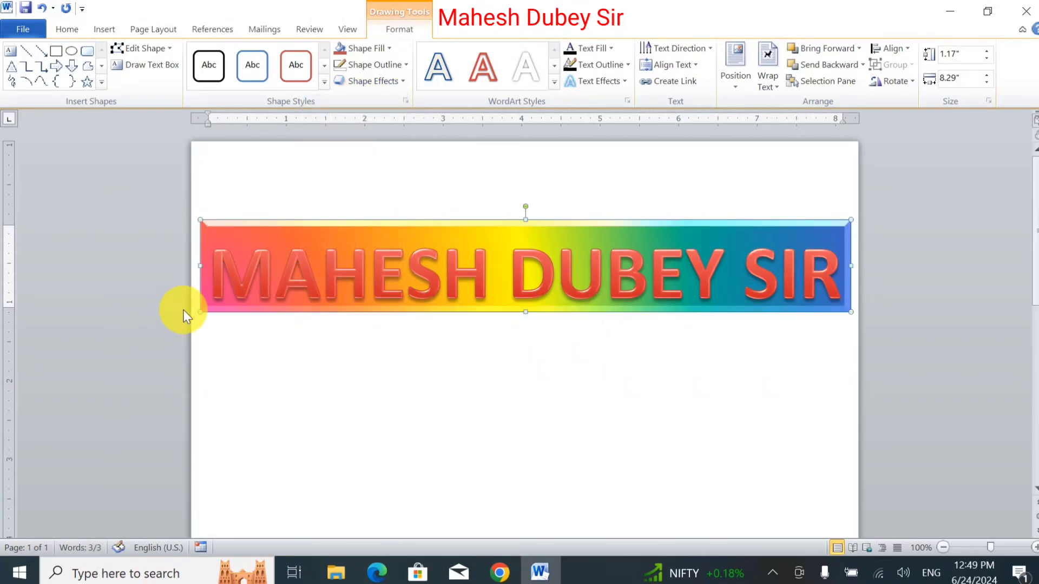
triple_click(265, 274)
- Tilt the banner with an isometric 3-D rotation, lower it, ease its slant, then enter its text
left_click(379, 79)
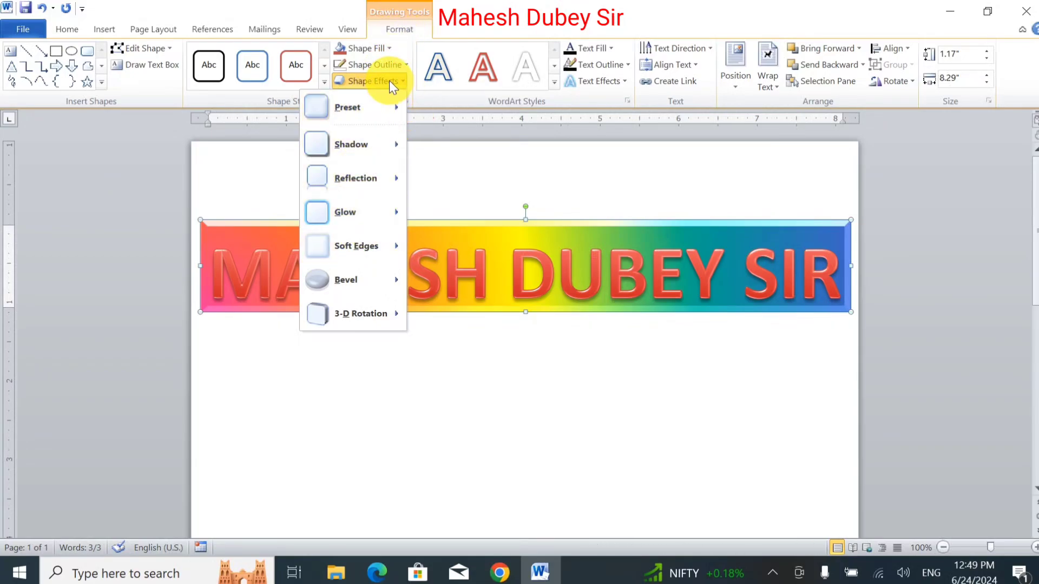
mouse_move(360, 313)
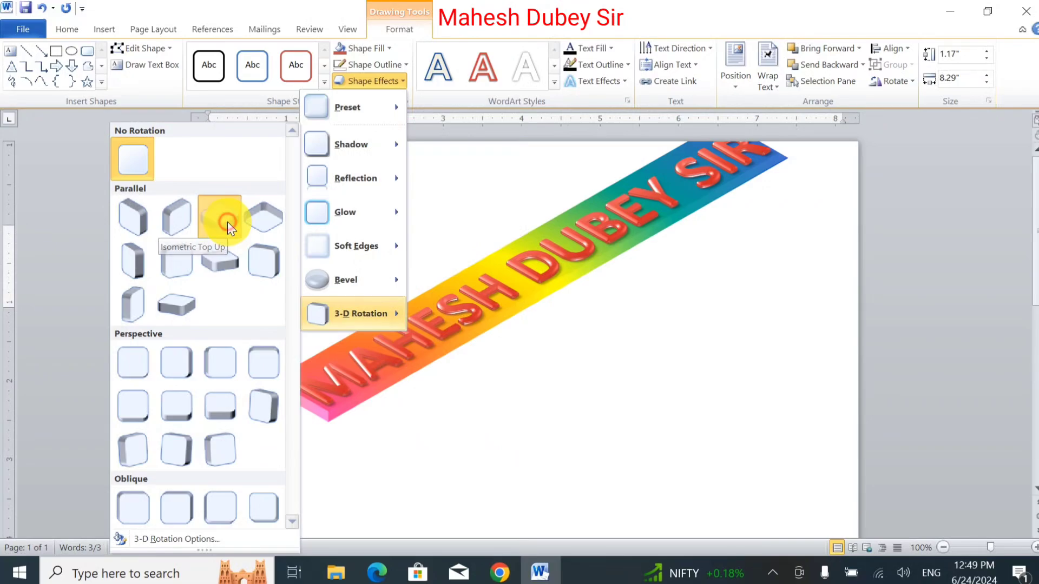
left_click(227, 222)
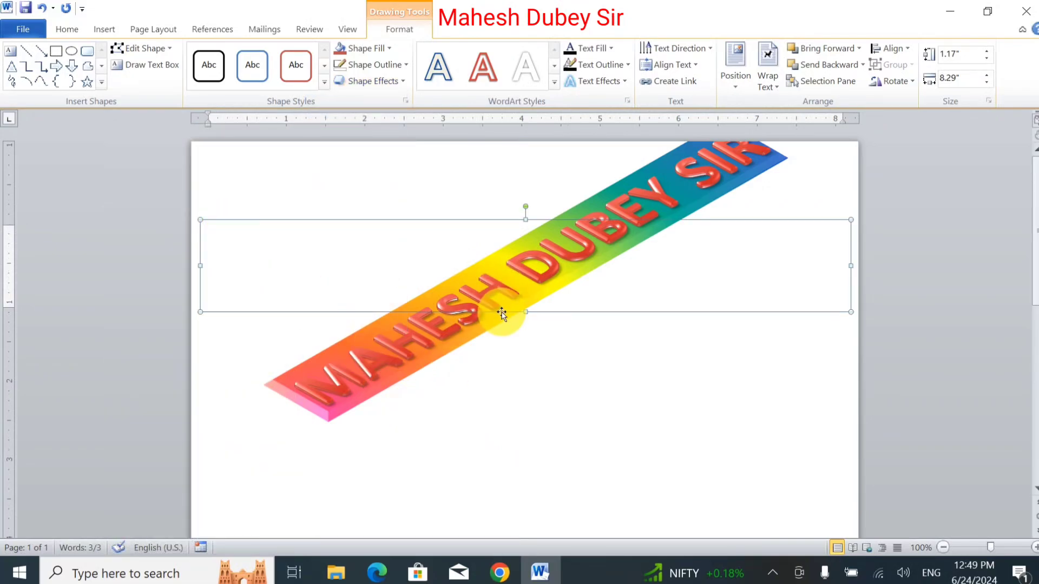
left_click_drag(499, 317, 488, 373)
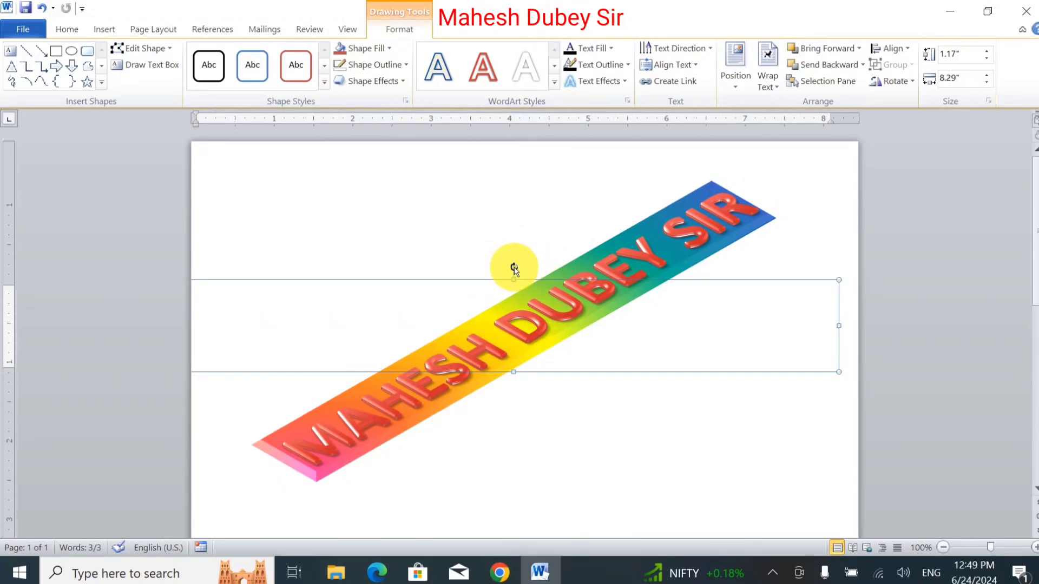
left_click_drag(514, 267, 543, 288)
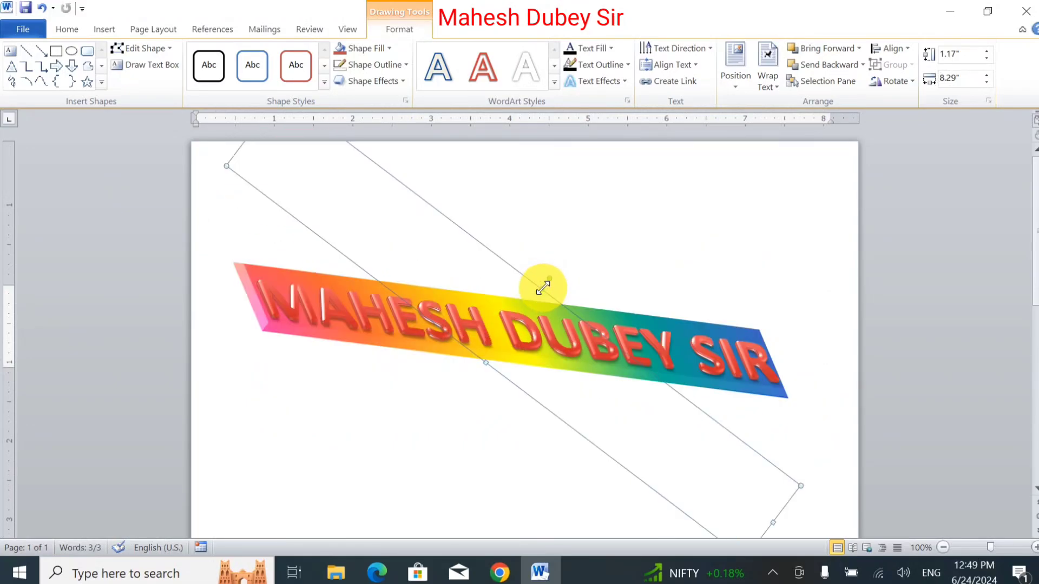
left_click(615, 268)
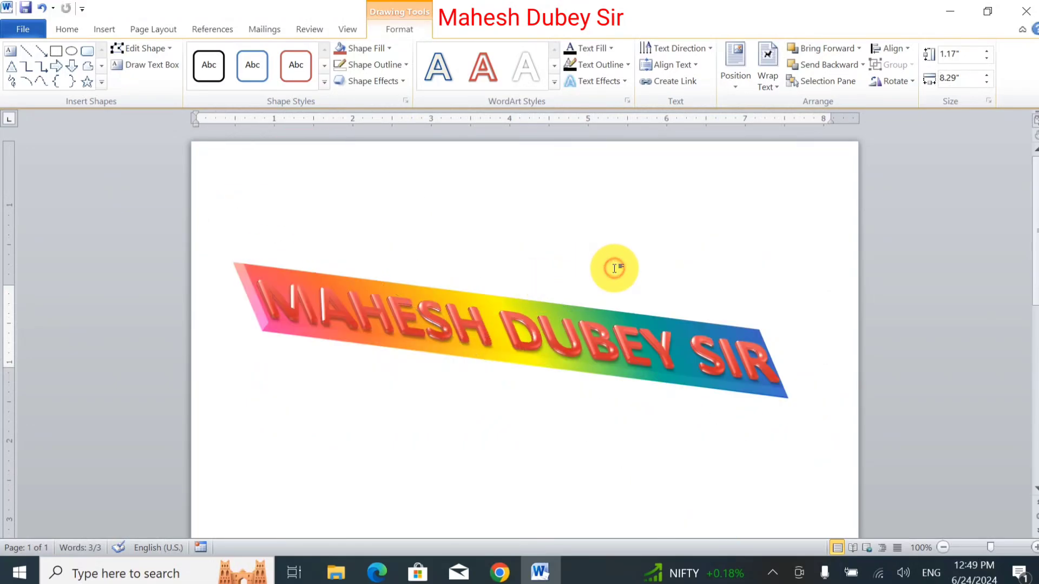
left_click(529, 317)
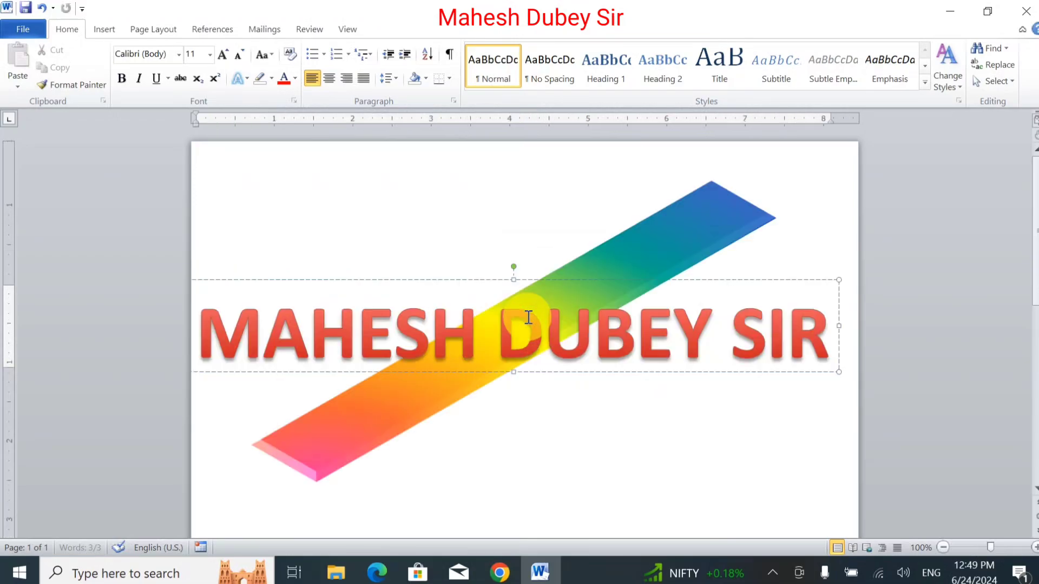
- Apply a Transform warp and a Parallel 3-D rotation to the text, then undo the rotation
left_click(516, 282)
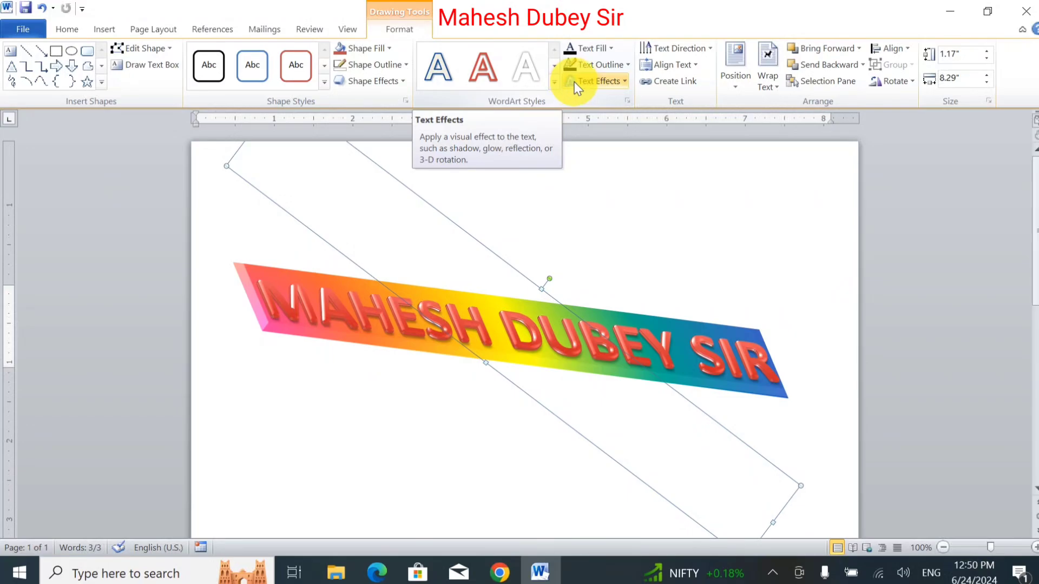
left_click(612, 79)
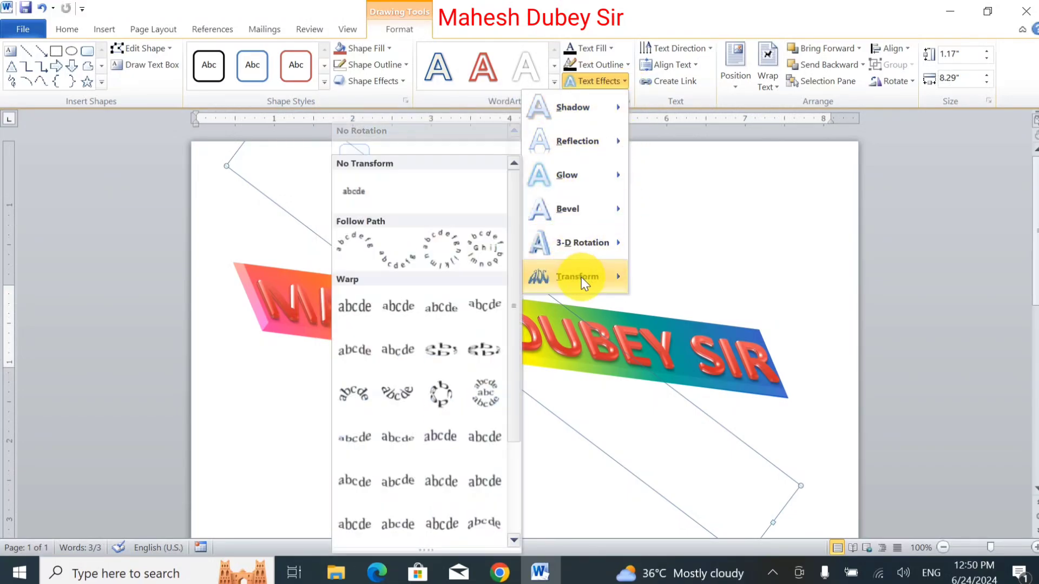
mouse_move(576, 277)
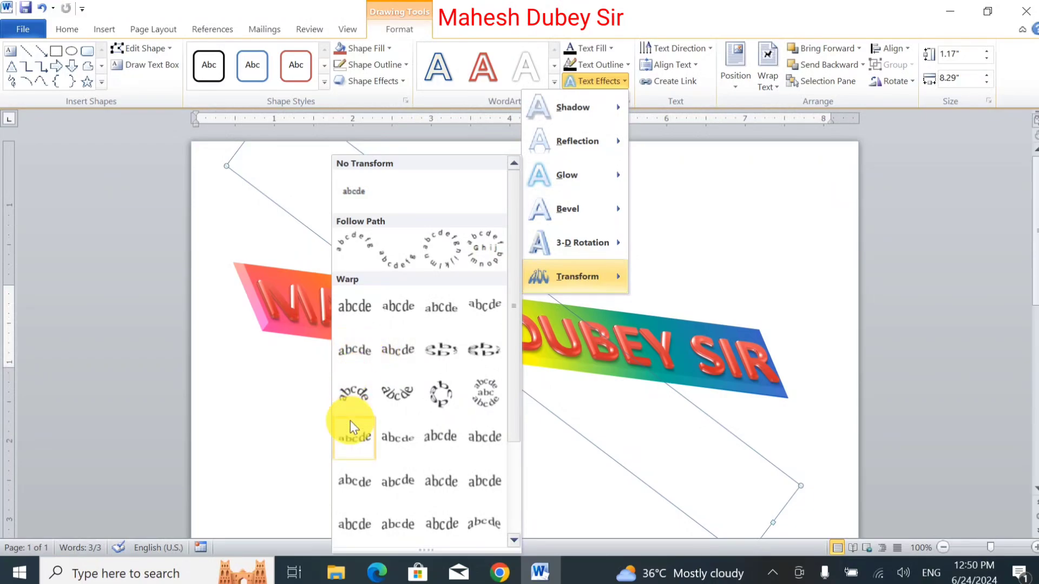
left_click(356, 482)
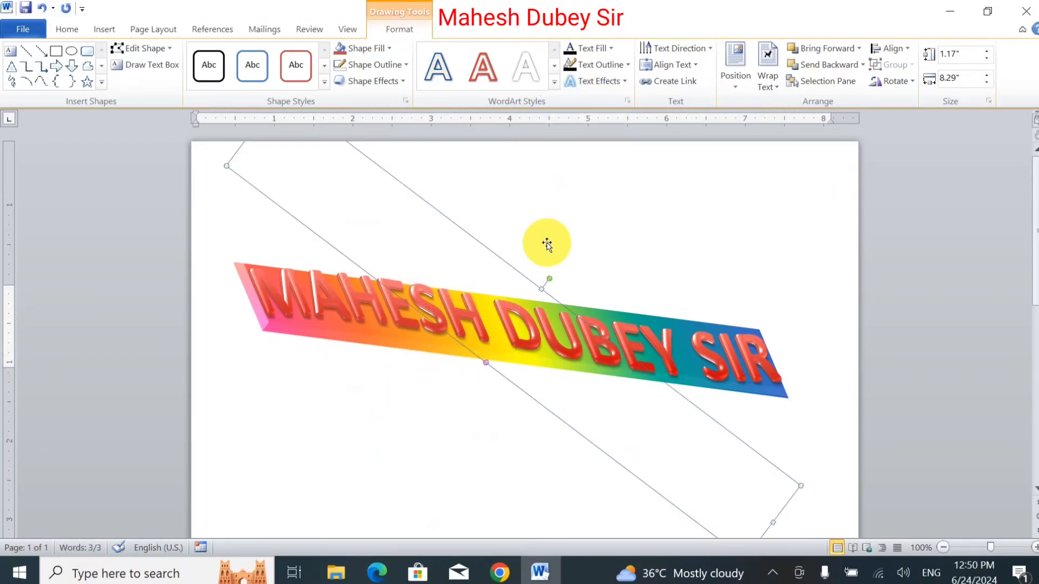
left_click(599, 80)
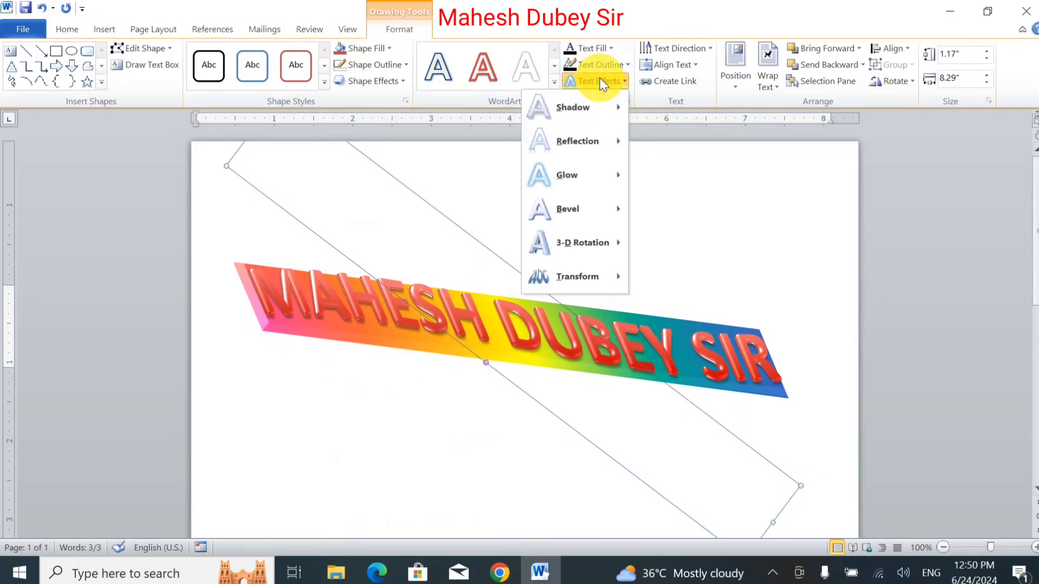
mouse_move(581, 242)
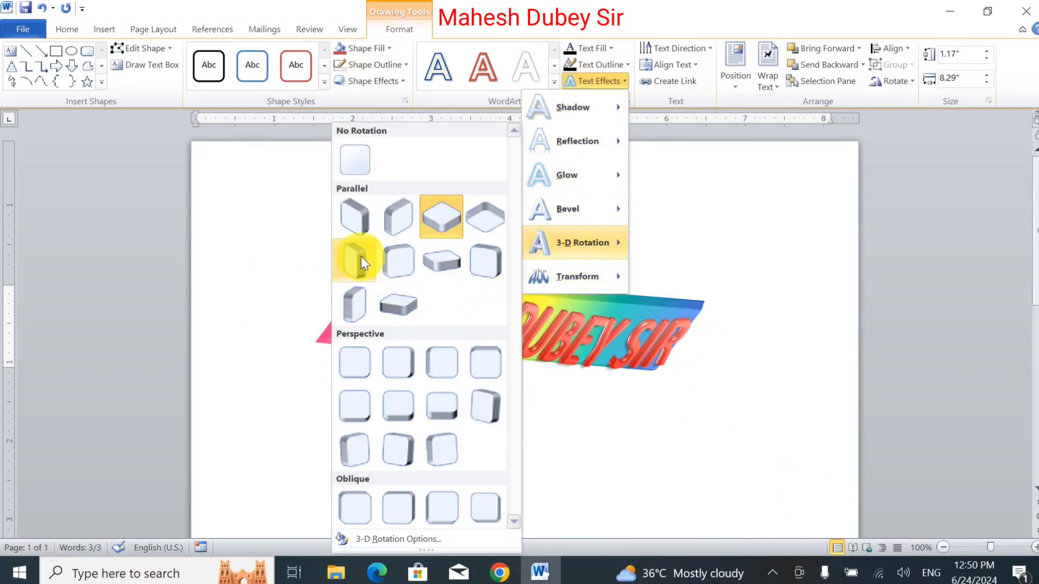
left_click(407, 307)
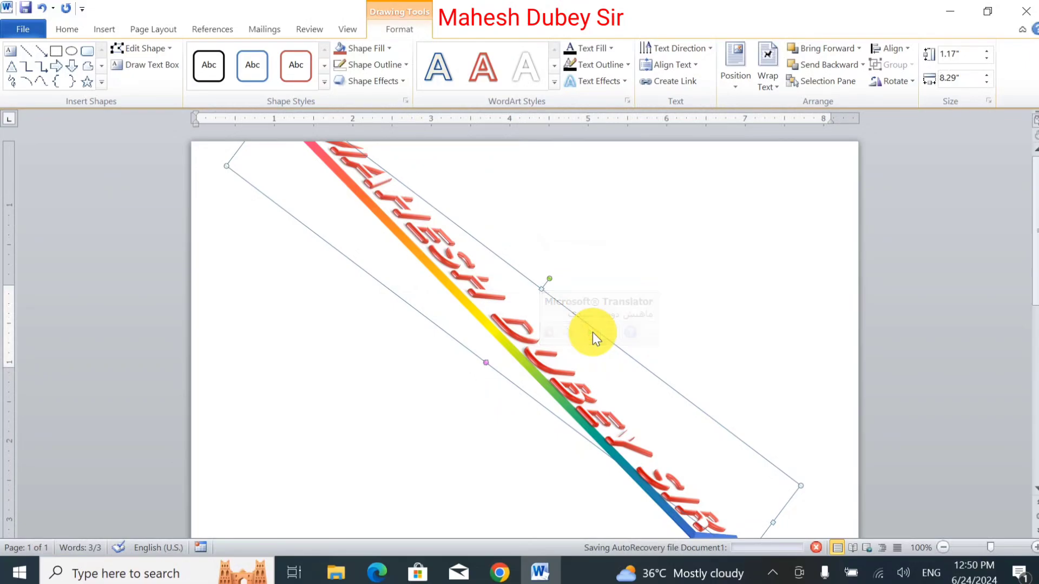
key("ctrl+z")
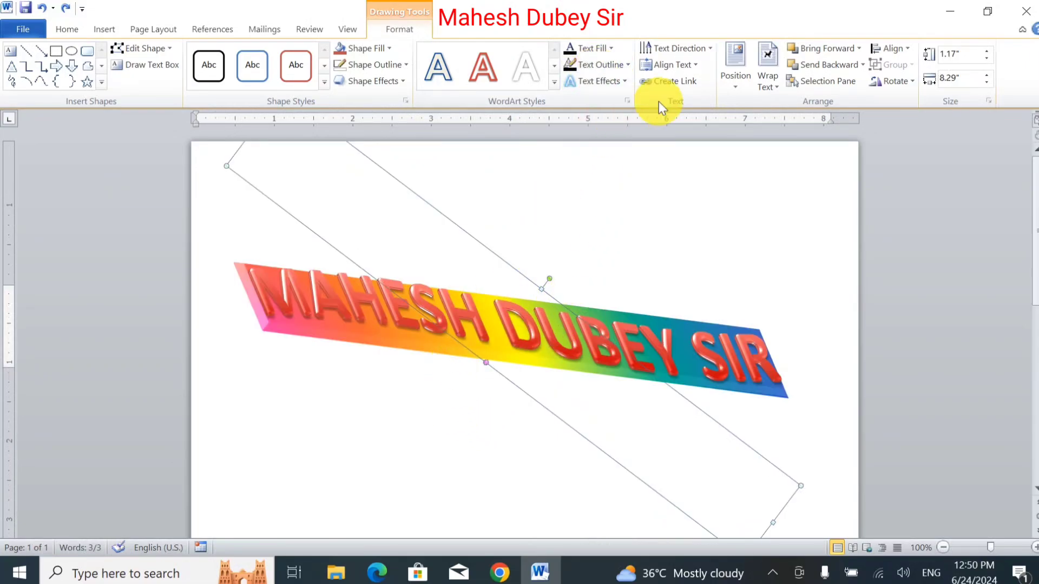
left_click(605, 50)
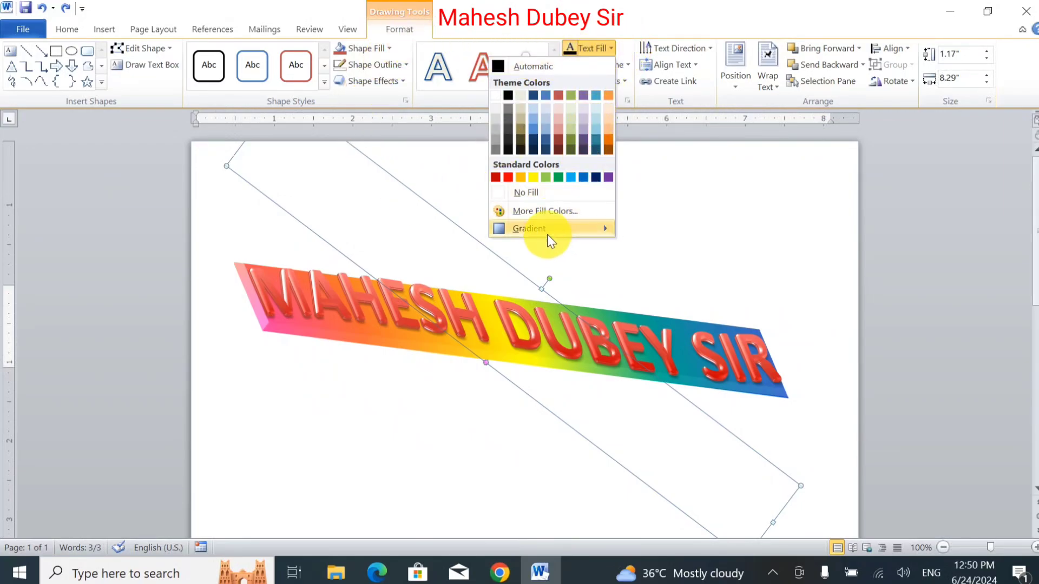
mouse_move(529, 229)
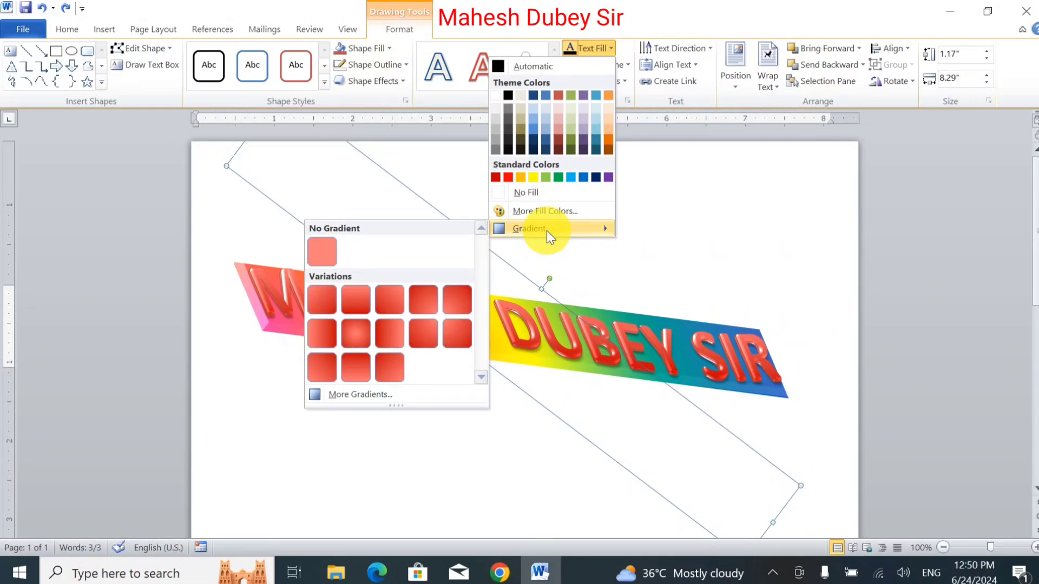
- Set the lettering gradient's middle stop to orange at 37% and change the Type to Radial
left_click(342, 397)
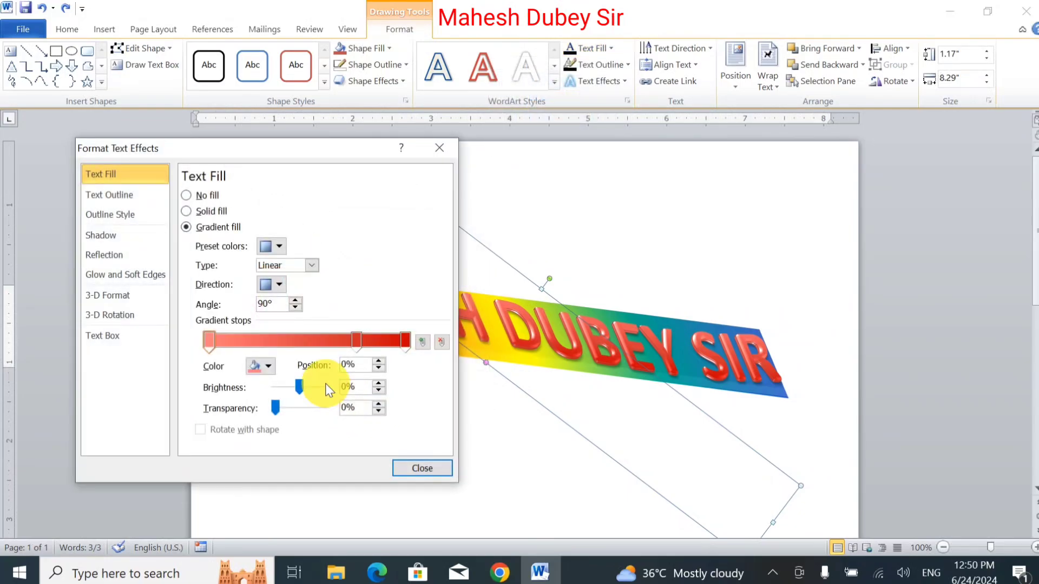
left_click_drag(357, 340, 280, 342)
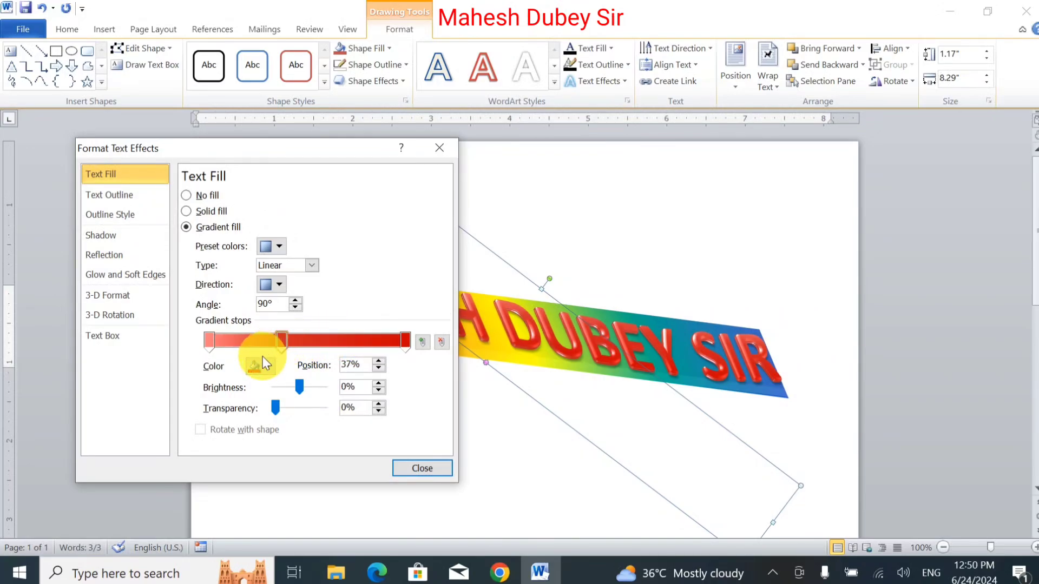
left_click(265, 368)
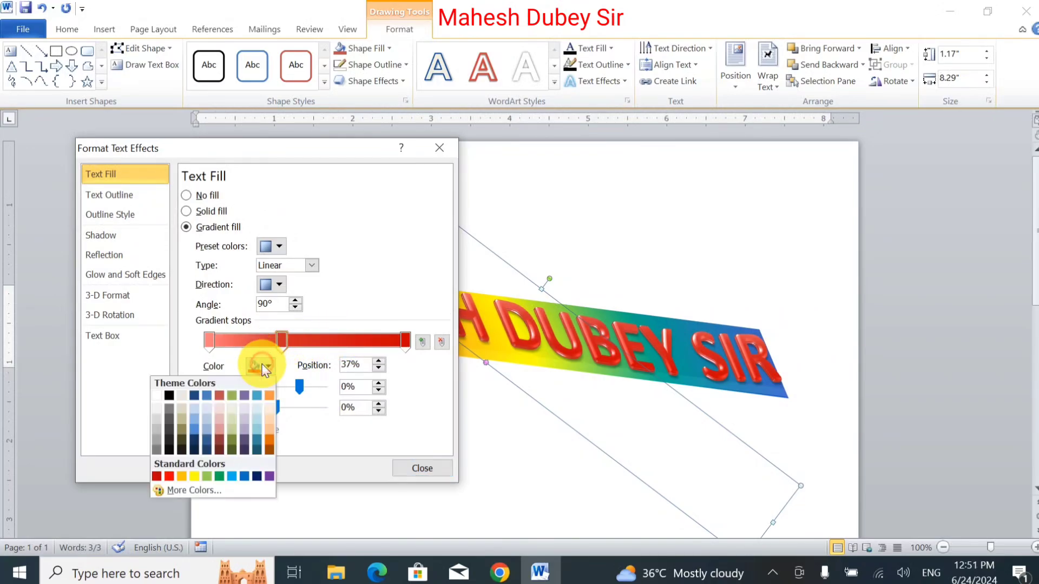
left_click(193, 478)
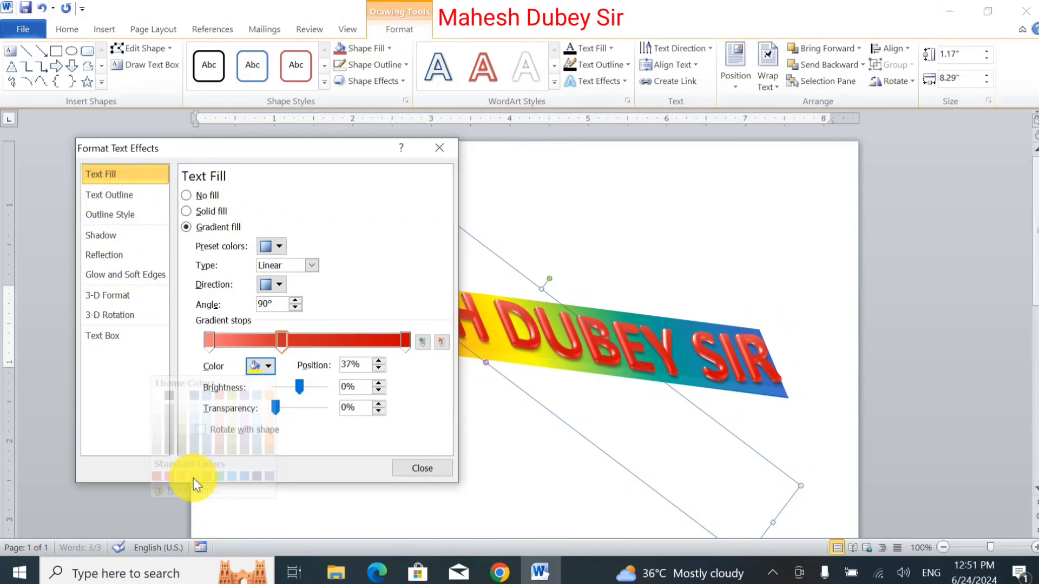
left_click(271, 265)
left_click(281, 291)
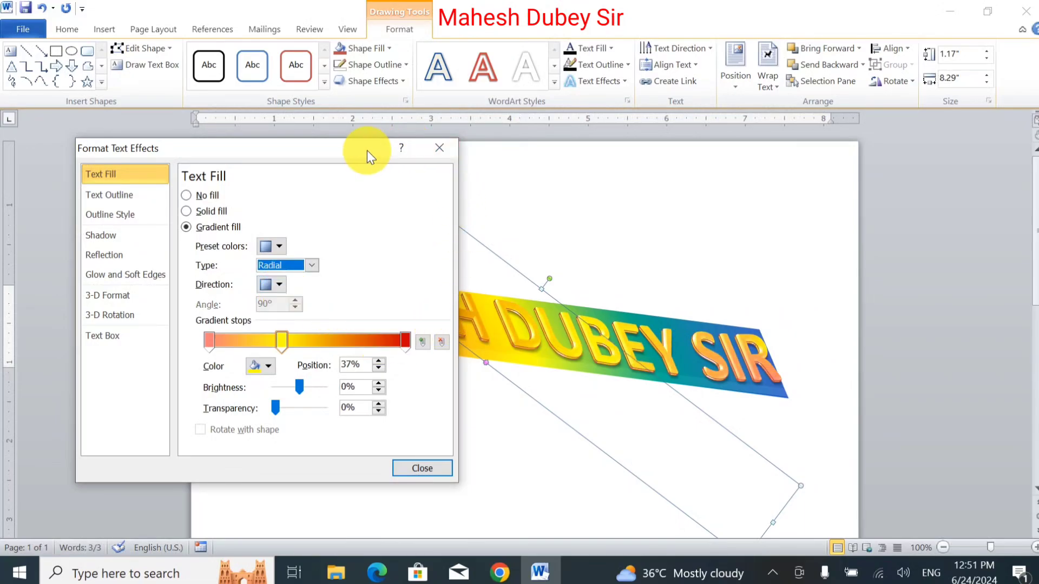
mouse_move(359, 157)
left_mouse_down()
mouse_move(255, 278)
mouse_move(596, 151)
left_mouse_up()
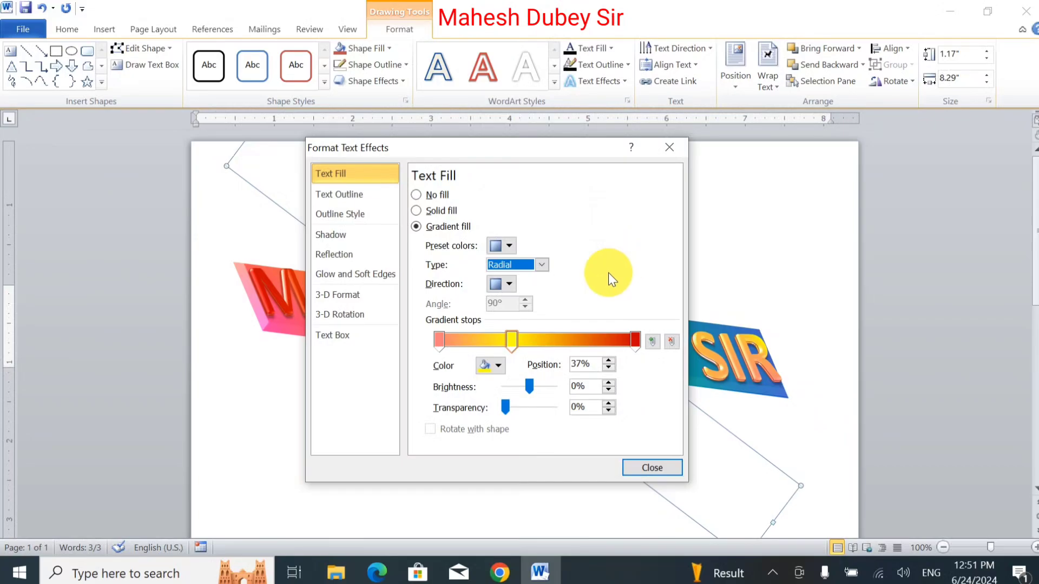
left_click(498, 249)
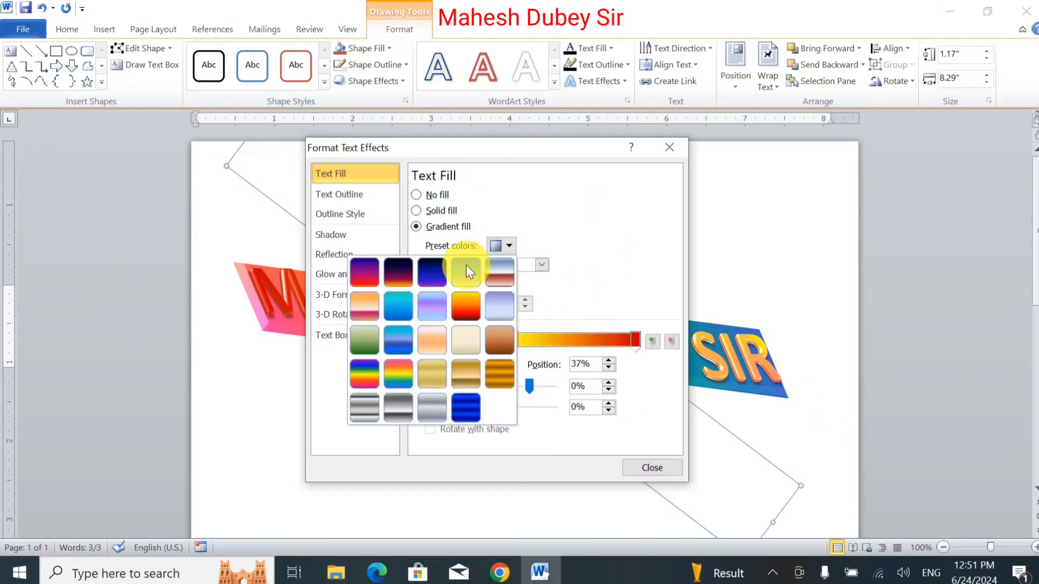
- Apply the purple-to-orange preset gradient and make the stop at 30% green
left_click(366, 273)
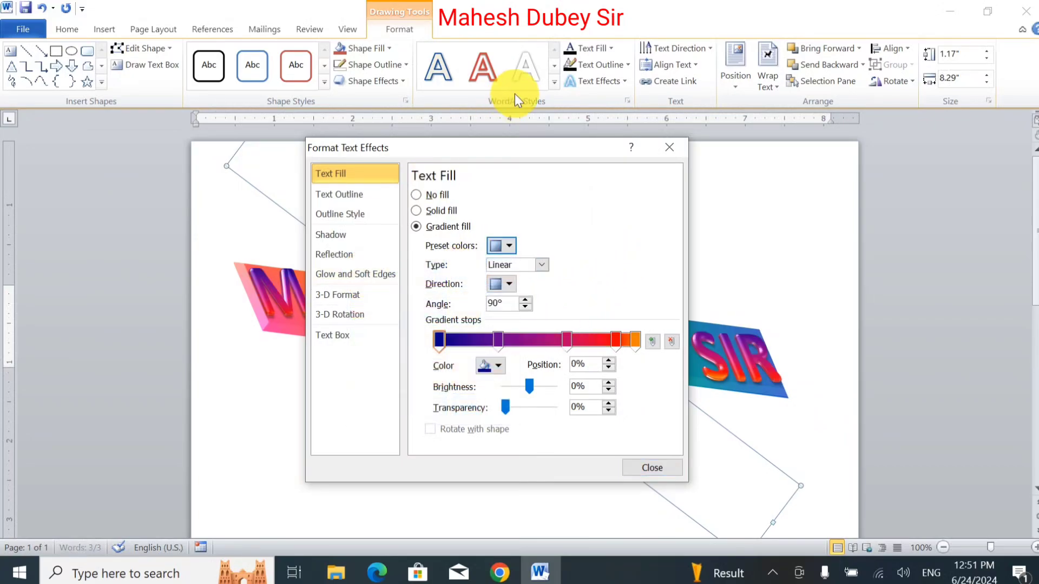
left_click_drag(466, 143, 725, 200)
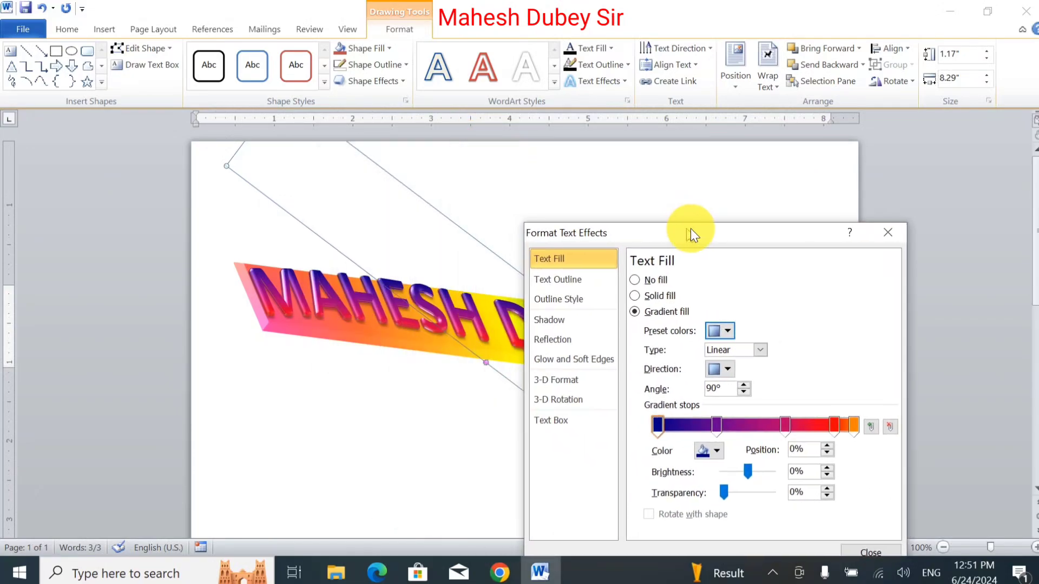
left_click_drag(755, 391, 723, 395)
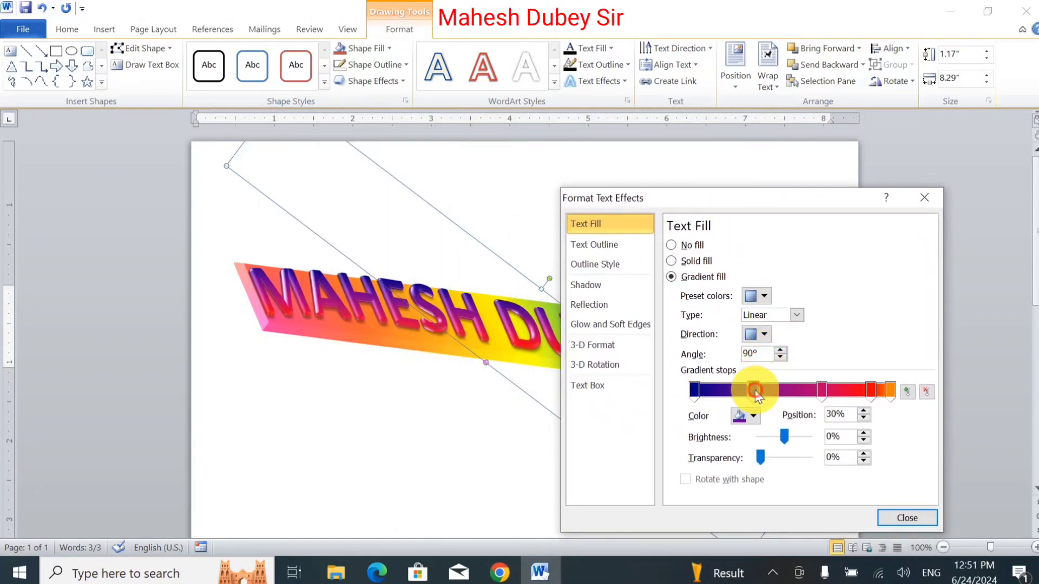
left_click(753, 422)
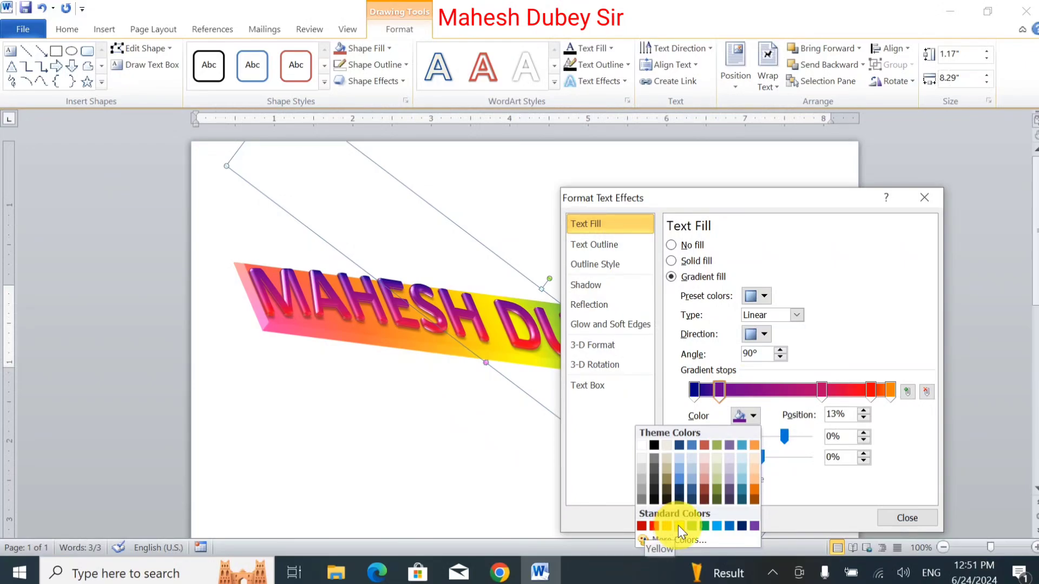
left_click(703, 526)
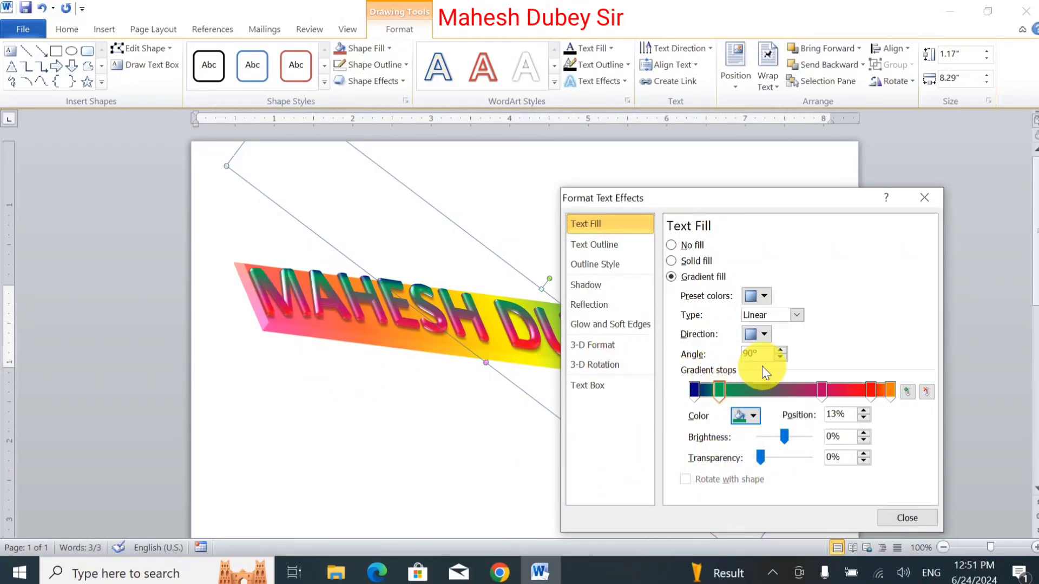
- Set the gradient direction to 225°, then change it to 45°
left_click(763, 335)
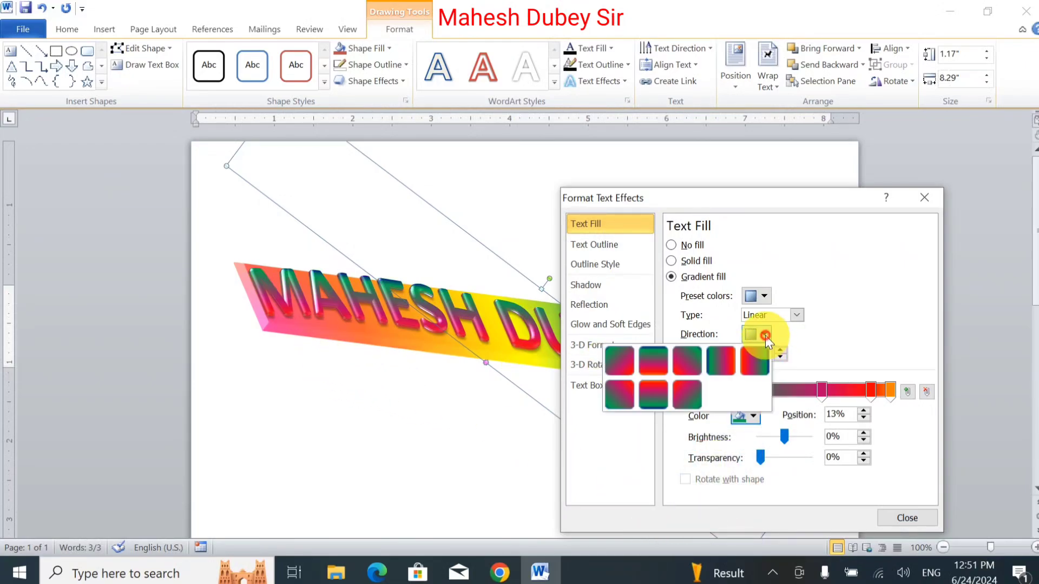
left_click(686, 396)
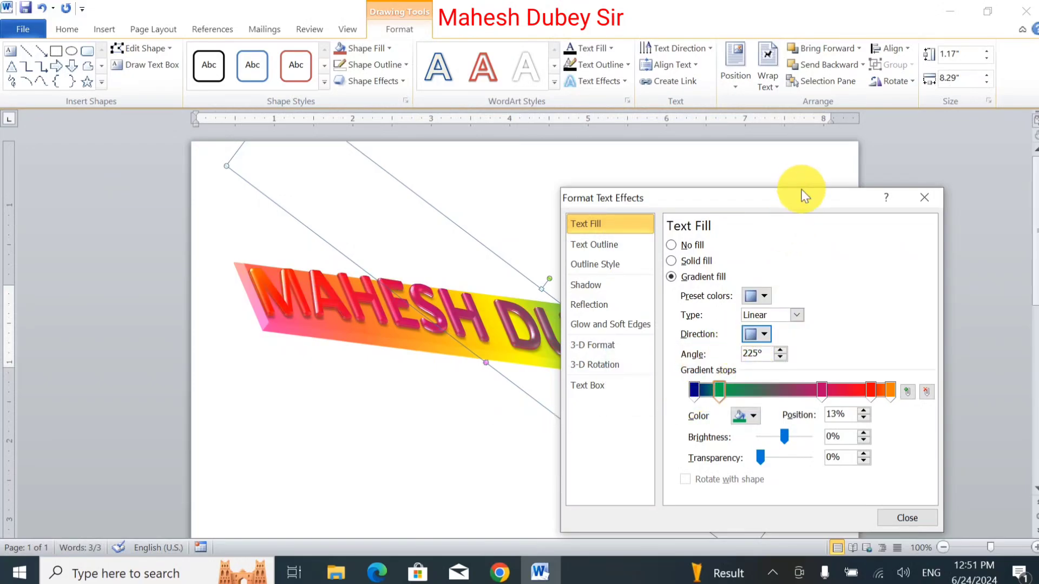
mouse_move(800, 199)
left_mouse_down()
mouse_move(882, 263)
mouse_move(686, 434)
mouse_move(663, 417)
left_mouse_up()
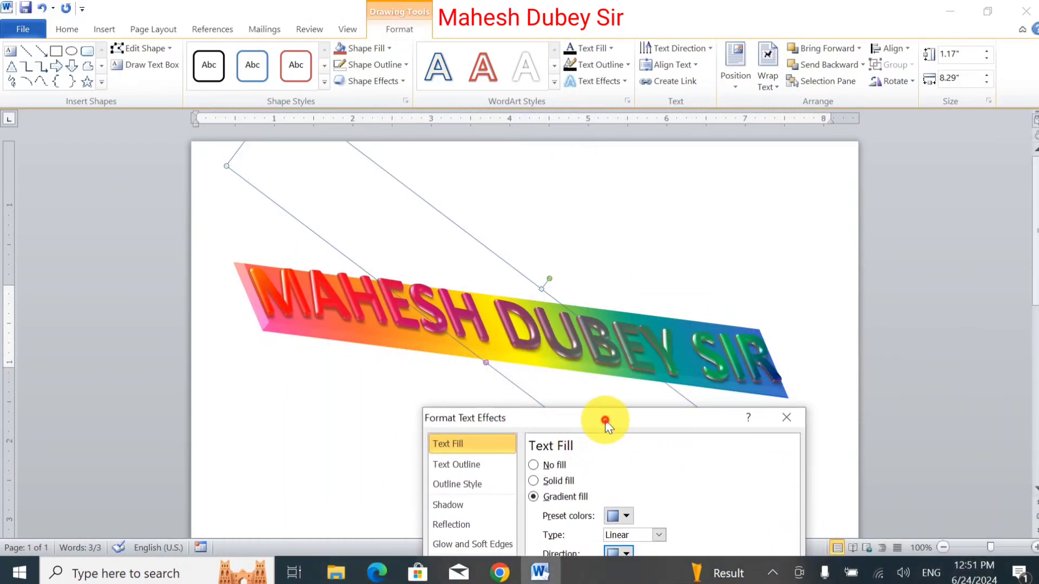
left_click_drag(603, 423, 775, 246)
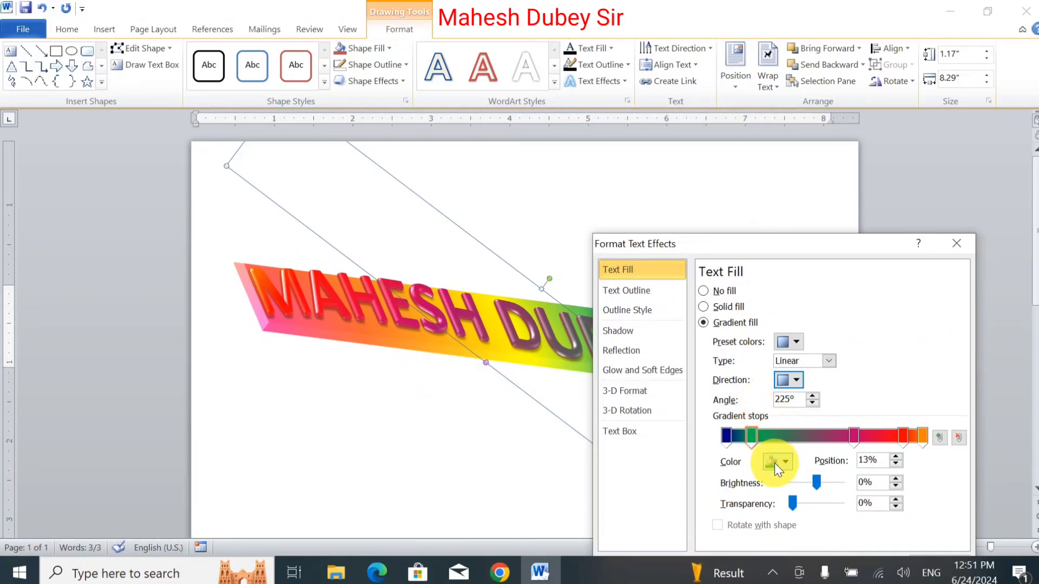
left_click(790, 383)
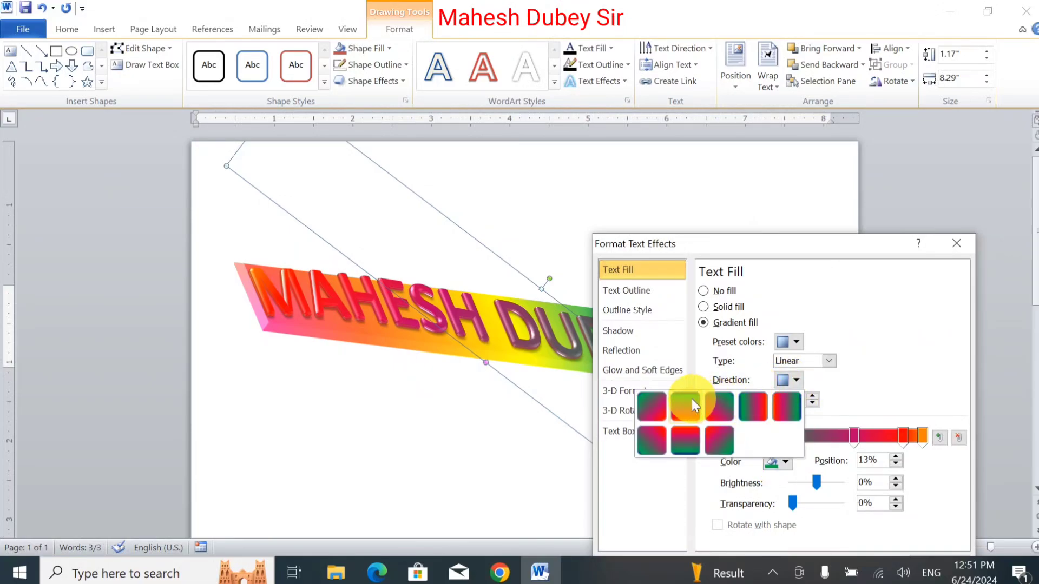
left_click(641, 400)
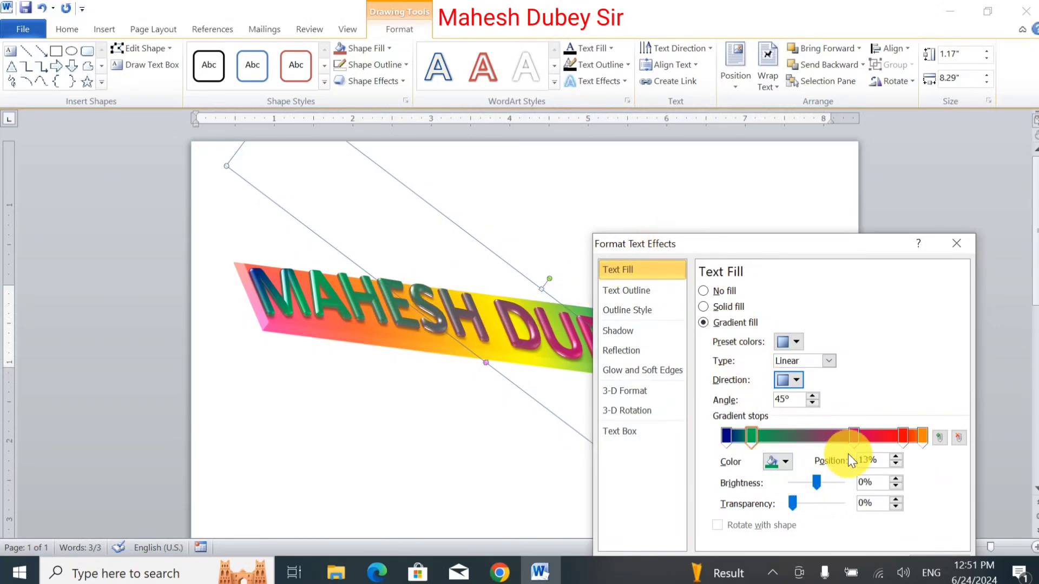
- Slide the magenta stop left, add a blue stop at 71%, and close the settings
left_click(852, 436)
left_click_drag(842, 436, 812, 436)
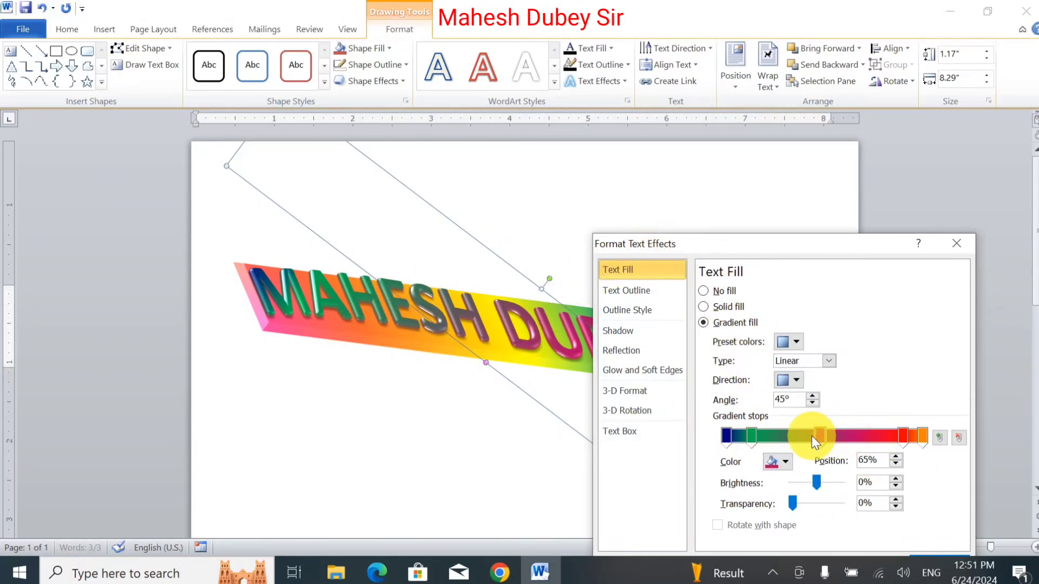
left_click(853, 436)
left_click_drag(852, 436, 868, 436)
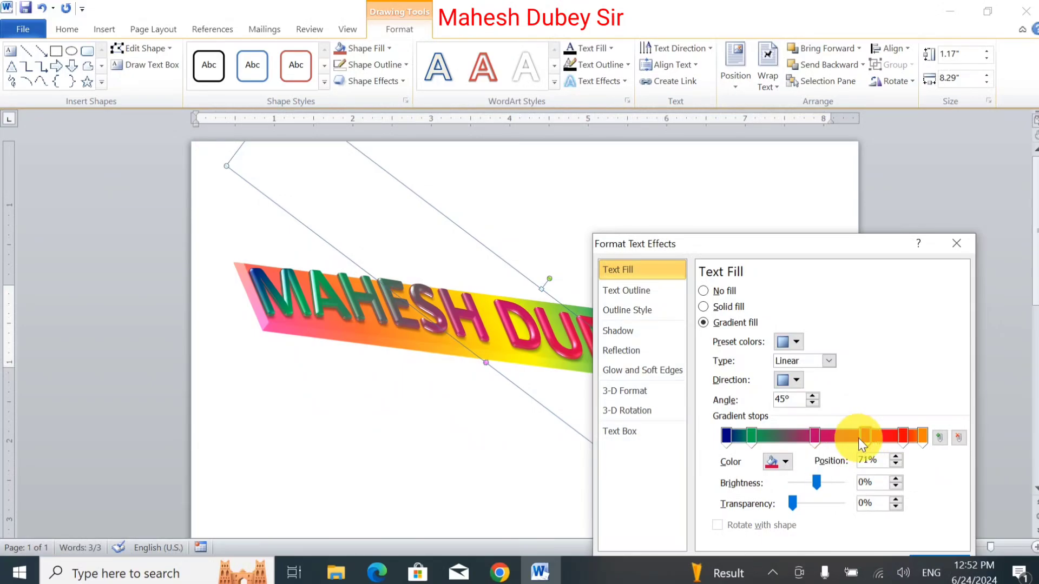
left_click(778, 463)
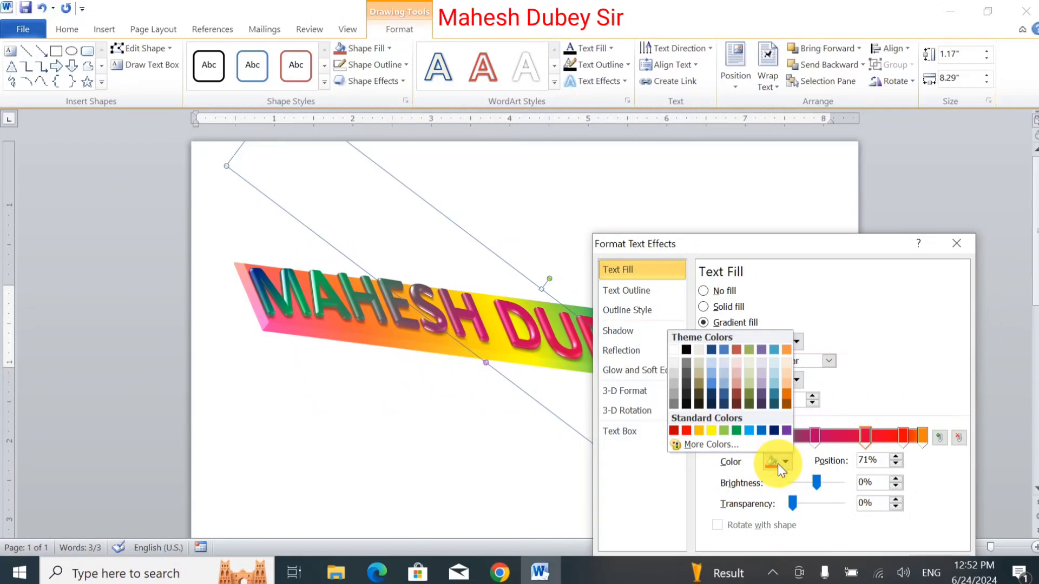
left_click(748, 431)
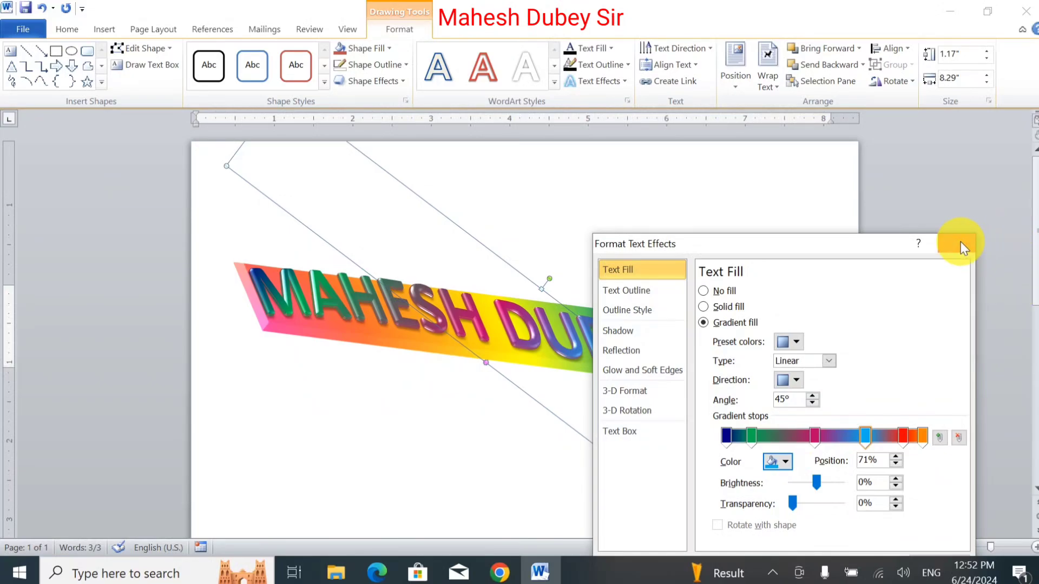
left_click_drag(868, 250, 795, 159)
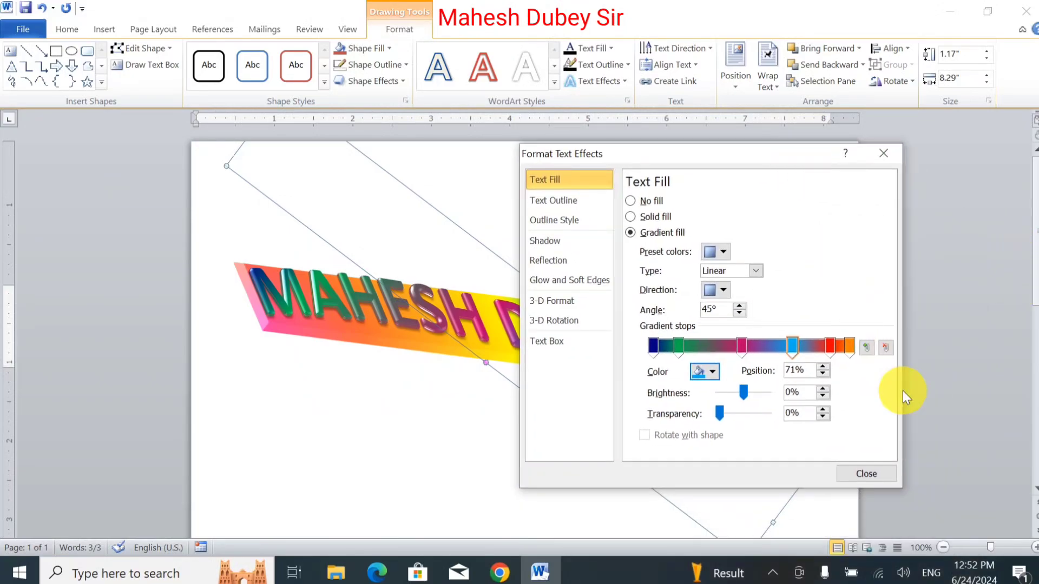
left_click(866, 474)
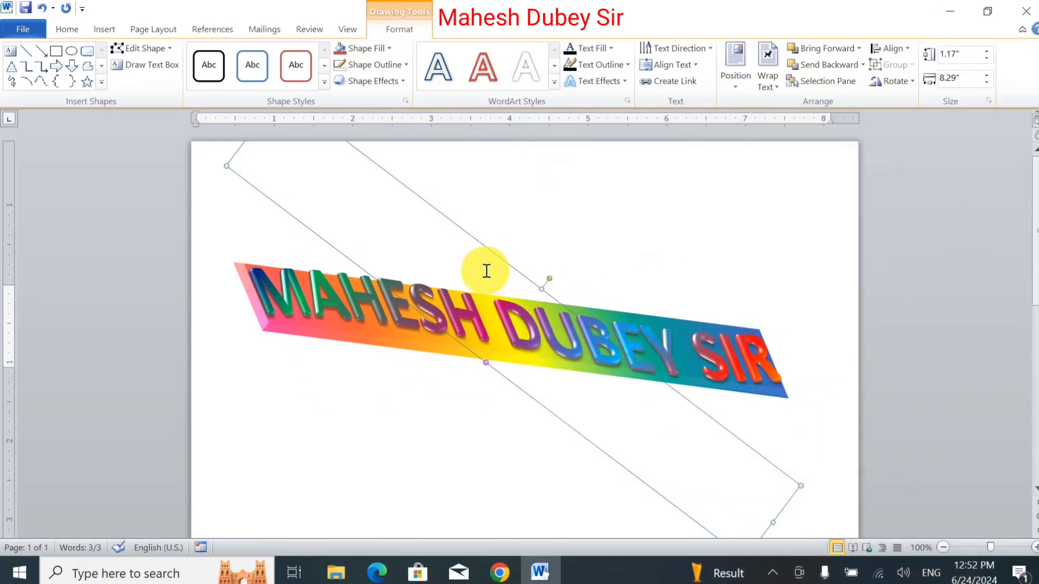
- Reselect the WordArt and reopen More Gradients to show its 0.9 pt outline style
left_click(721, 245)
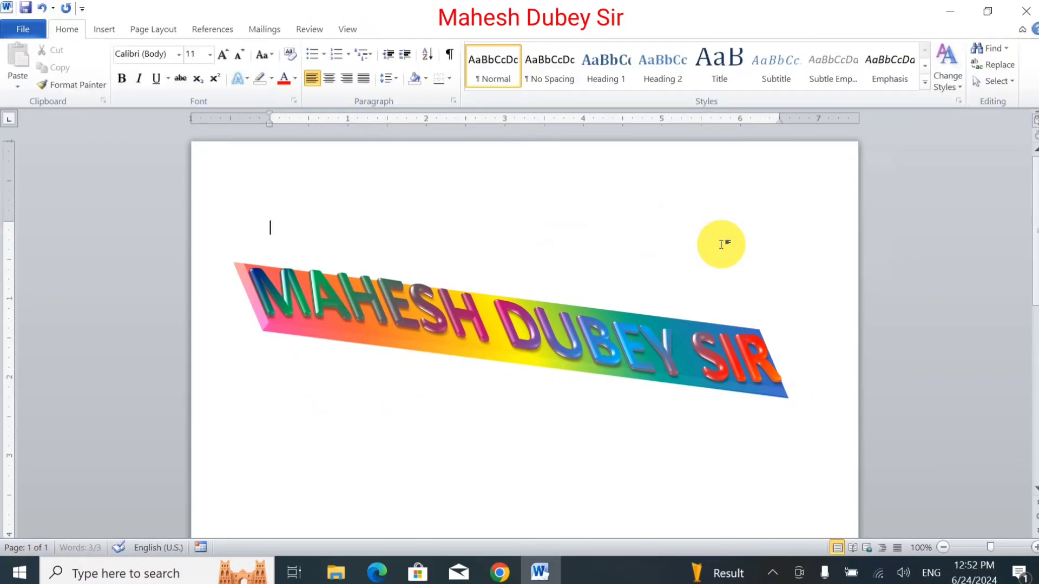
left_click(687, 374)
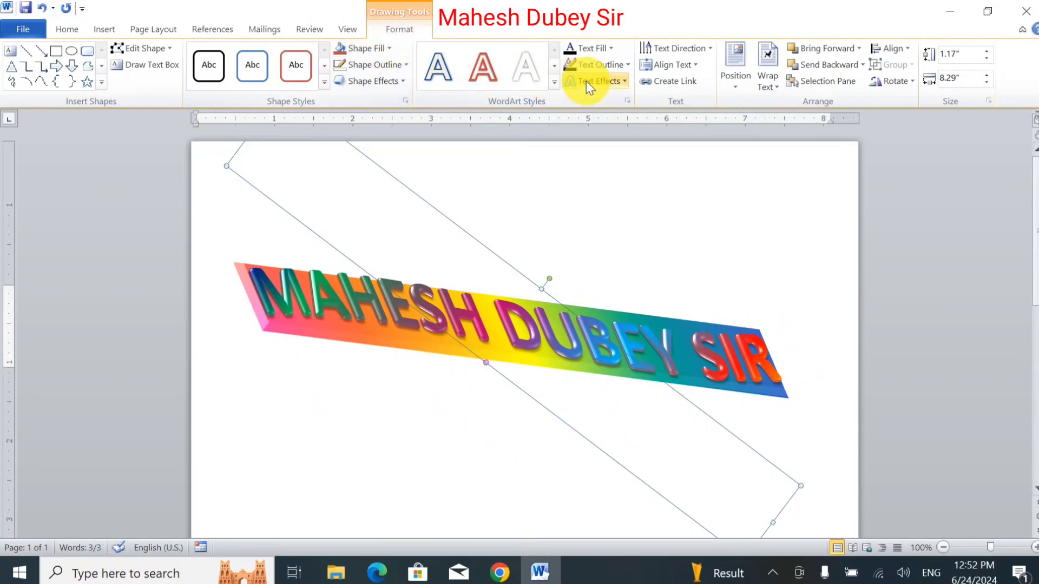
left_click(611, 48)
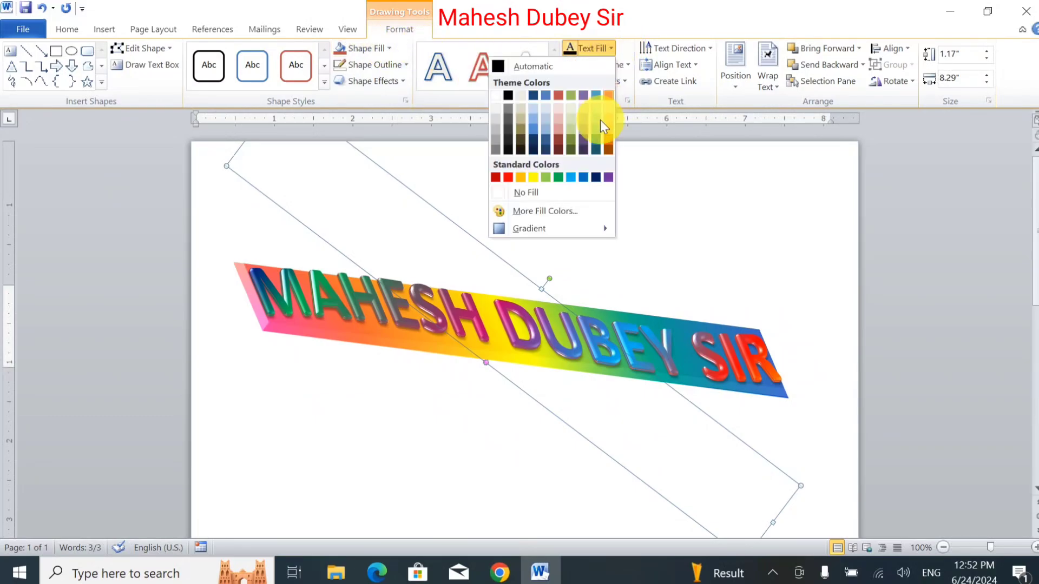
mouse_move(530, 228)
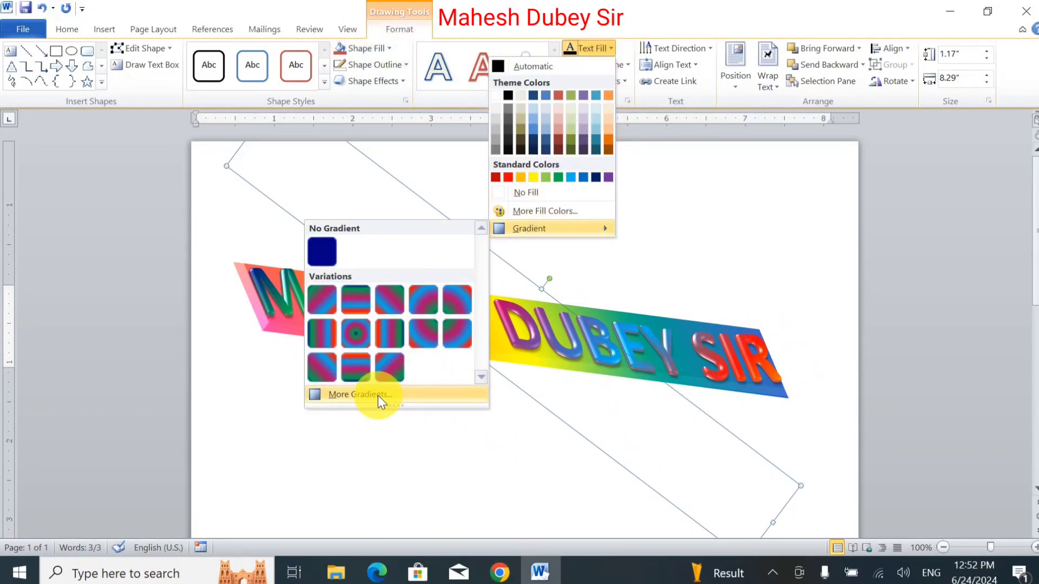
left_click(371, 398)
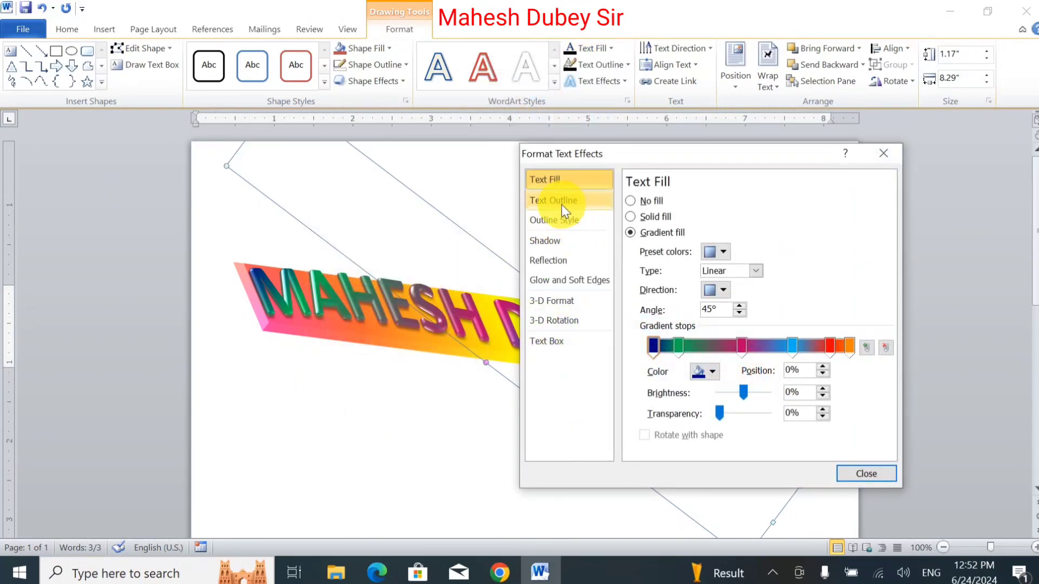
left_click(560, 205)
left_click(560, 222)
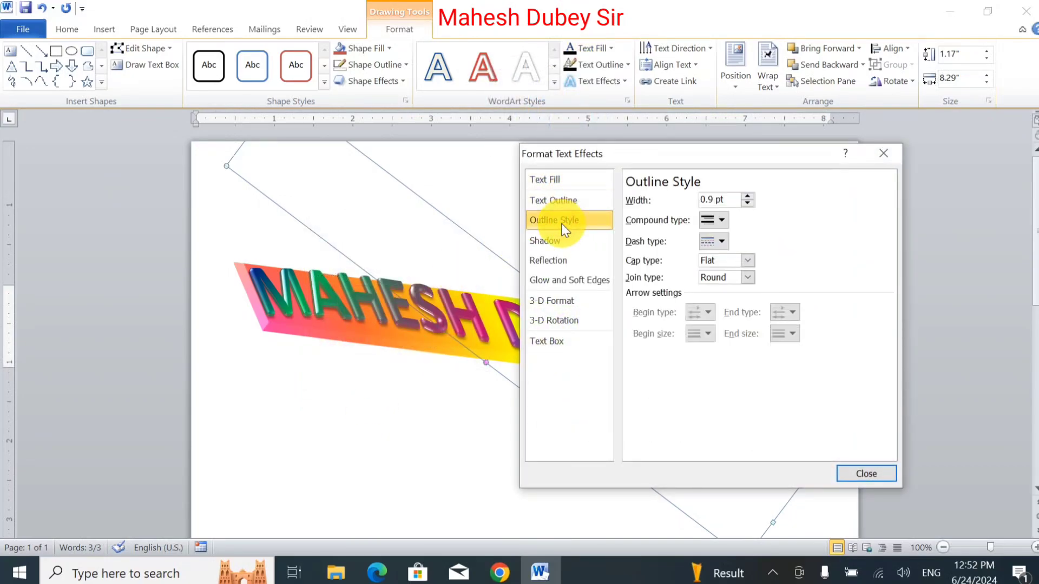
- Apply an outer shadow preset to the lettering and make the shadow white
left_click(556, 239)
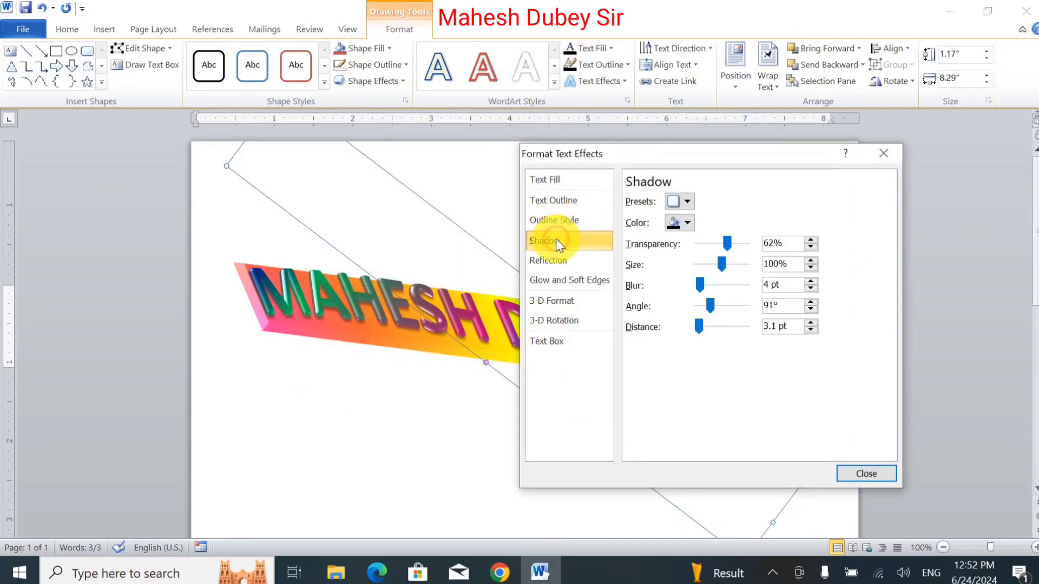
left_click(687, 202)
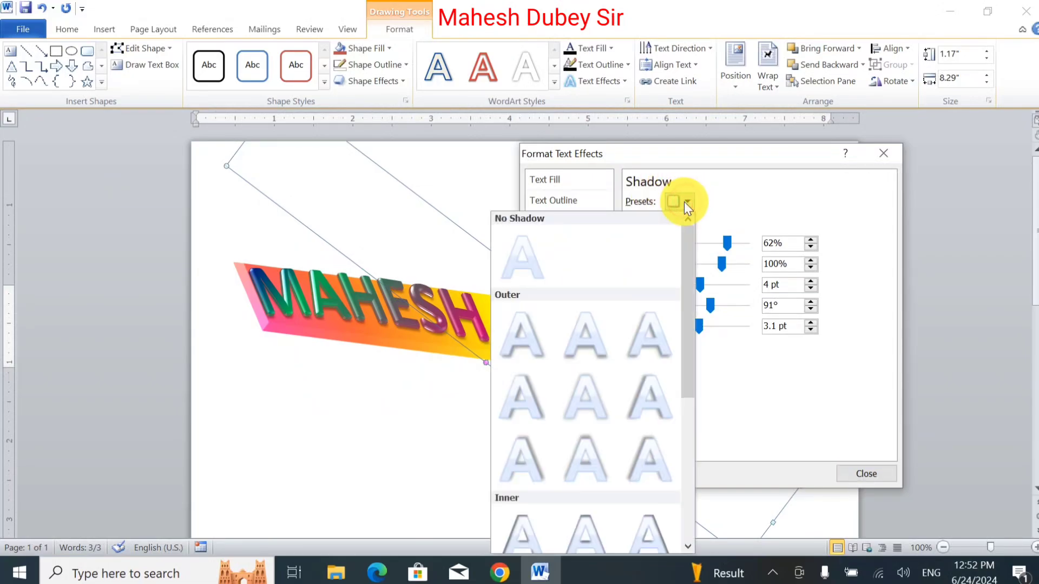
left_click(592, 414)
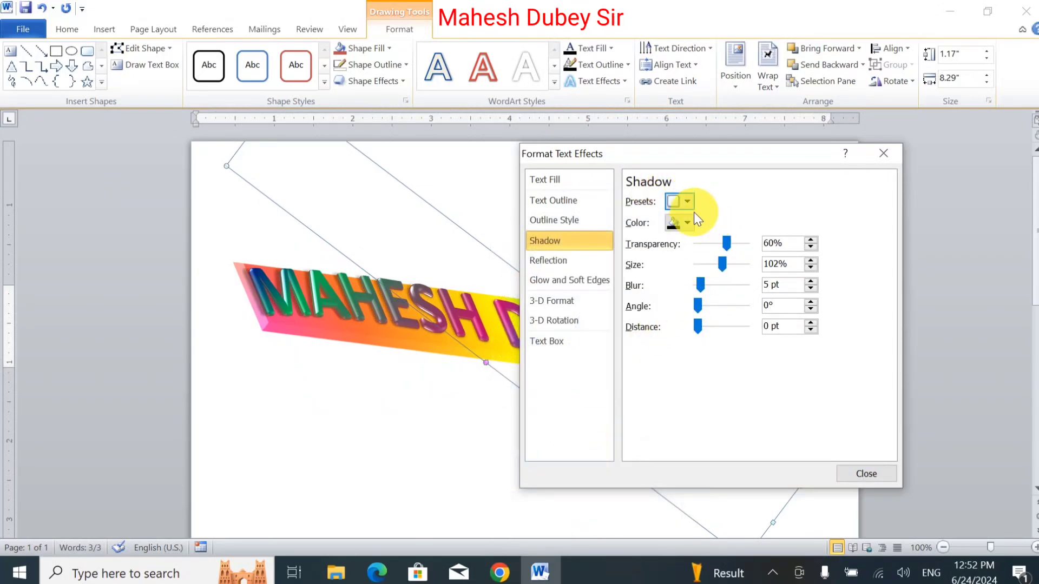
left_click(674, 223)
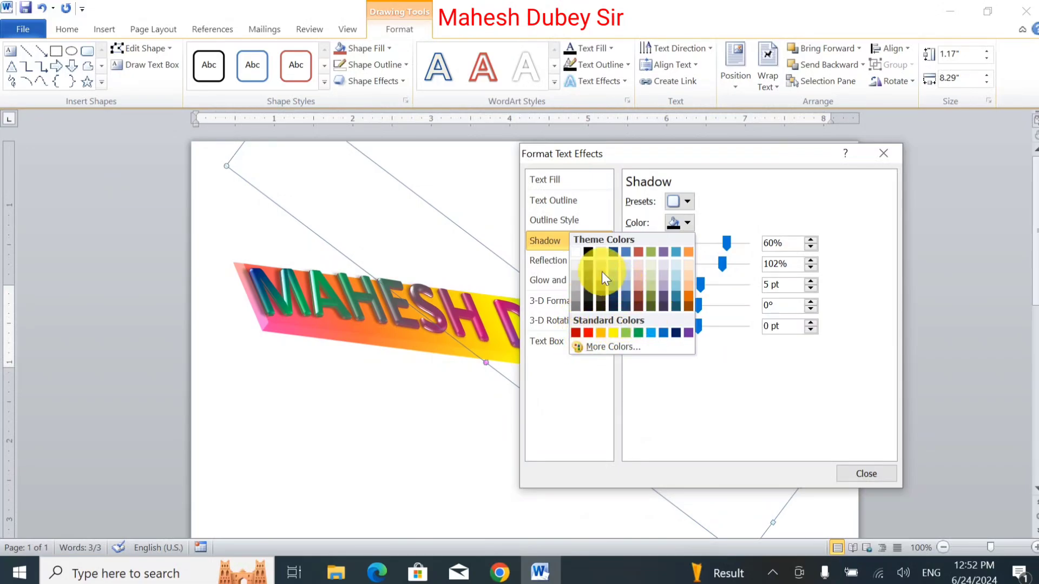
left_click(578, 256)
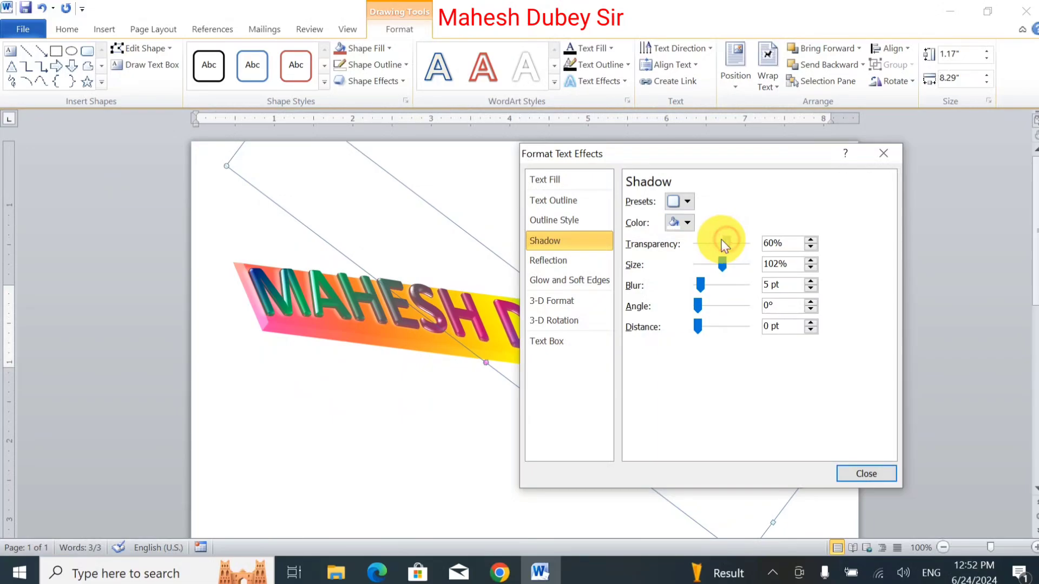
- Set the shadow to 20% transparency, 94% size, 7 pt blur, 110° angle and 65 pt distance
left_click_drag(726, 243, 704, 245)
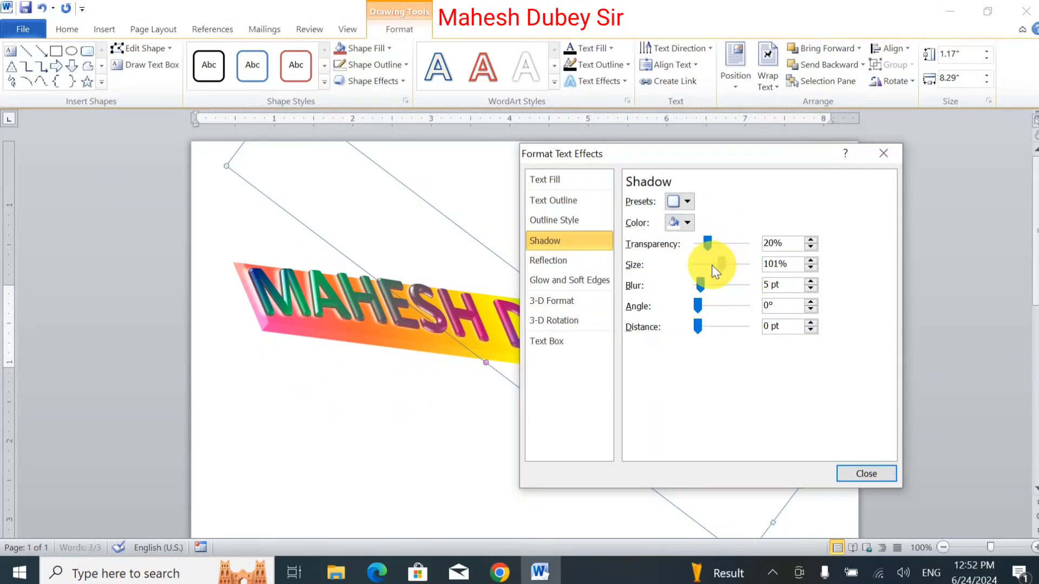
mouse_move(729, 270)
left_mouse_down()
mouse_move(712, 265)
mouse_move(728, 264)
left_mouse_up()
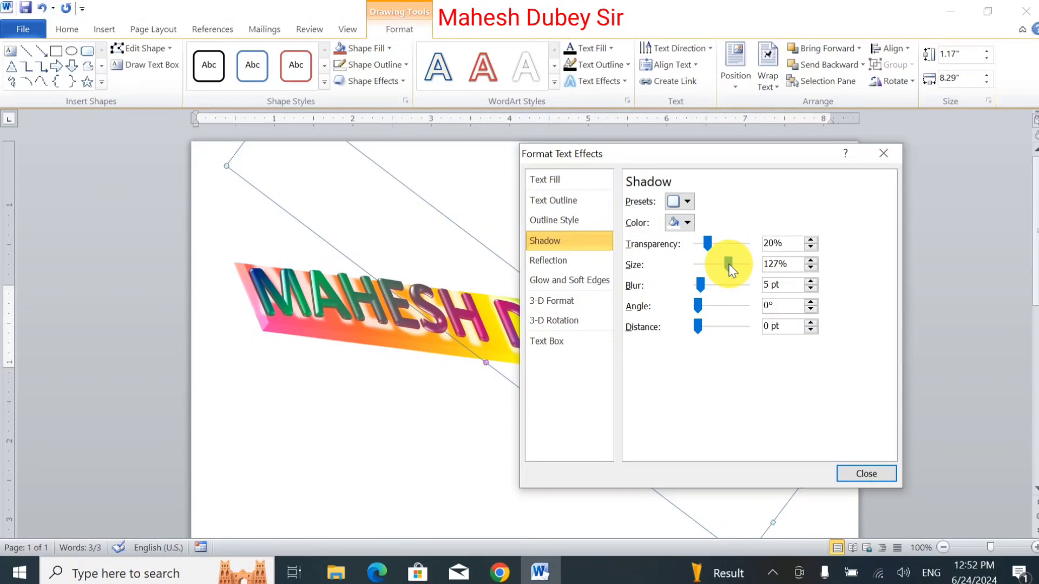
mouse_move(729, 264)
left_mouse_down()
mouse_move(699, 266)
mouse_move(724, 275)
mouse_move(711, 267)
left_mouse_up()
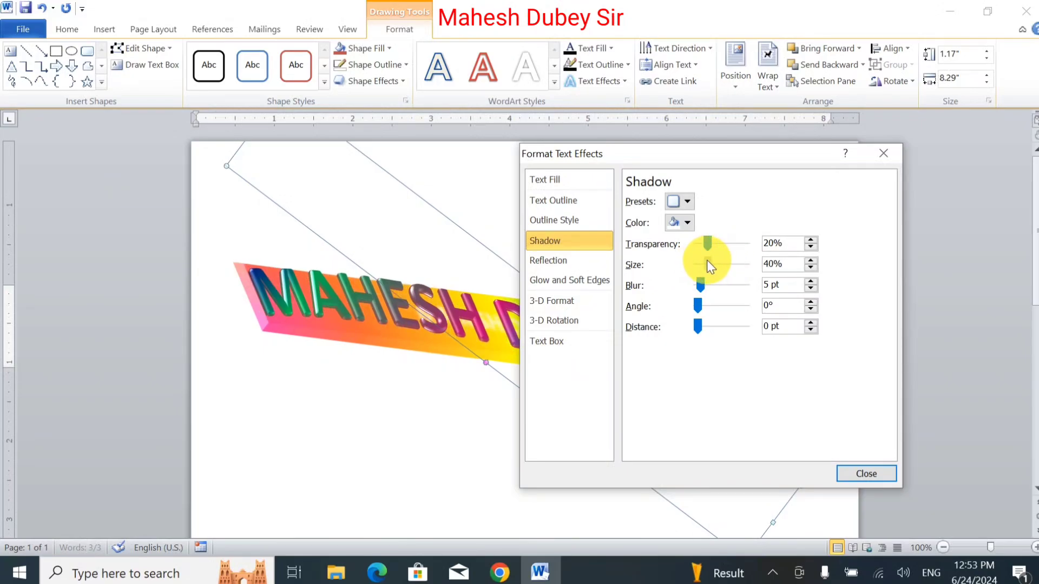
left_click_drag(716, 264, 723, 268)
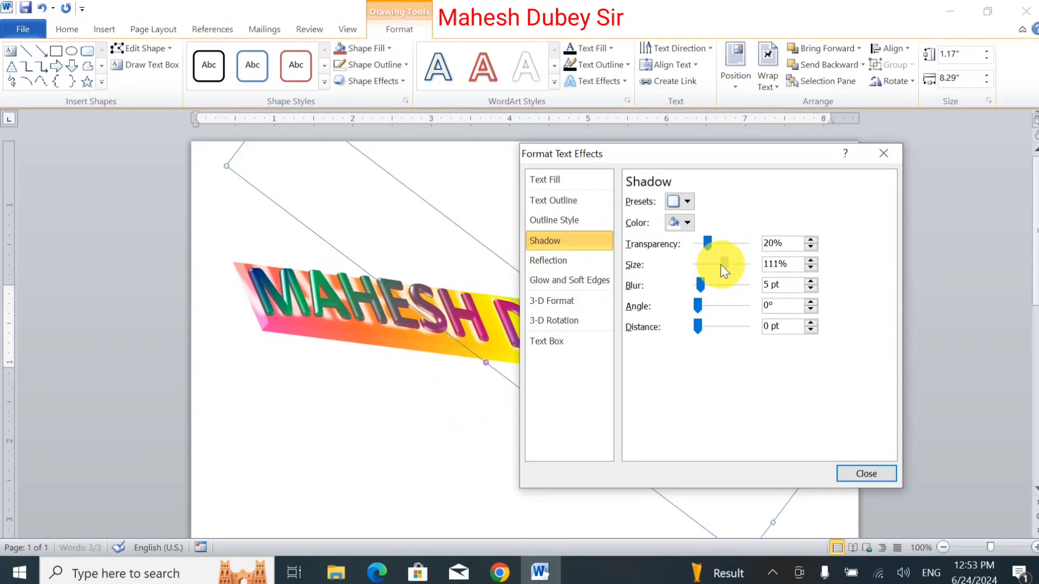
left_click_drag(724, 271, 720, 270)
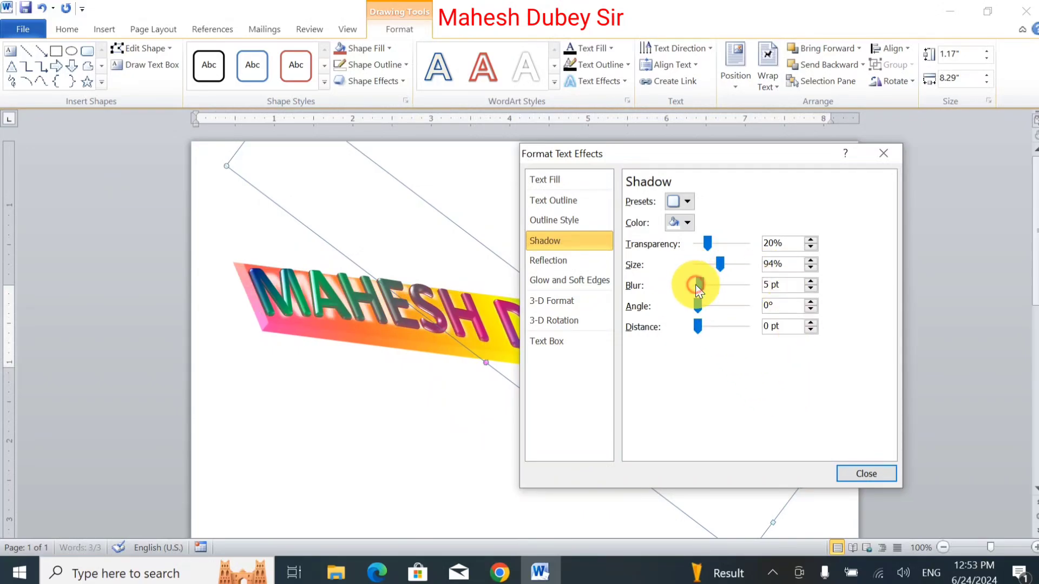
mouse_move(696, 284)
left_mouse_down()
mouse_move(718, 292)
mouse_move(705, 287)
left_mouse_up()
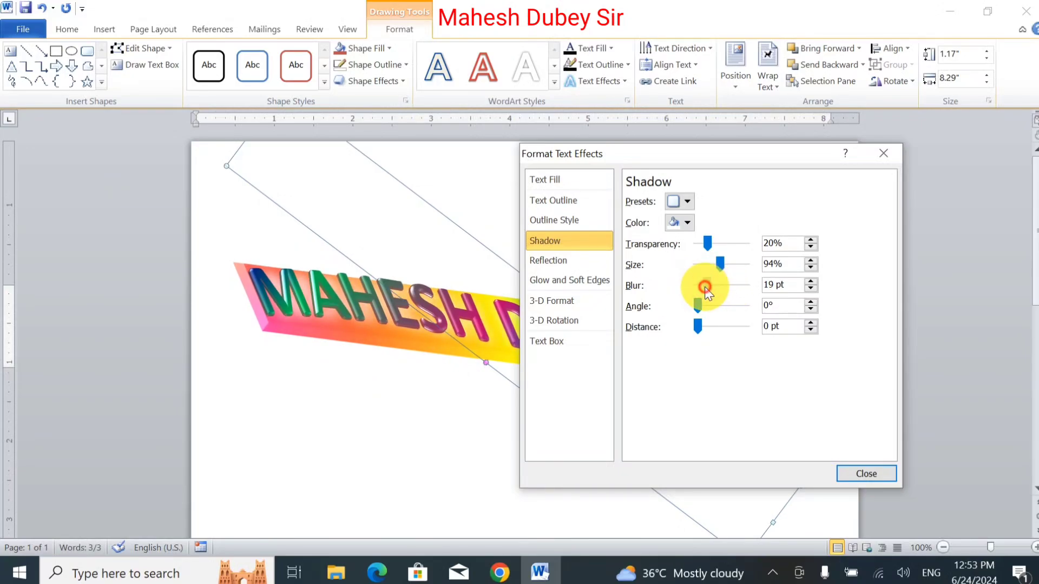
mouse_move(704, 286)
left_mouse_down()
mouse_move(698, 297)
mouse_move(713, 308)
mouse_move(713, 325)
mouse_move(701, 325)
left_mouse_up()
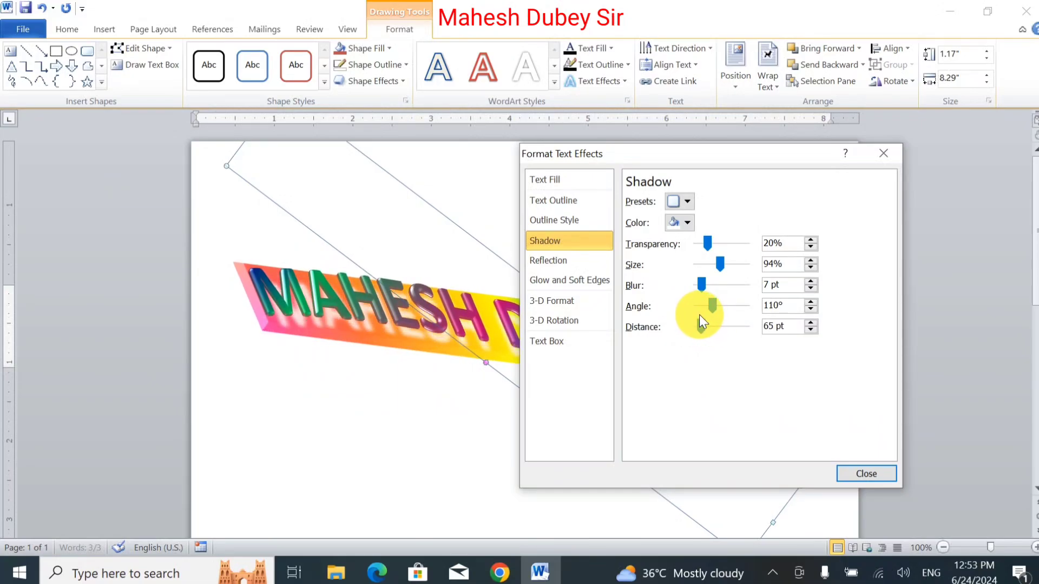
- Try a reflection preset under the text, then set reflection back to No Reflection
left_click(540, 260)
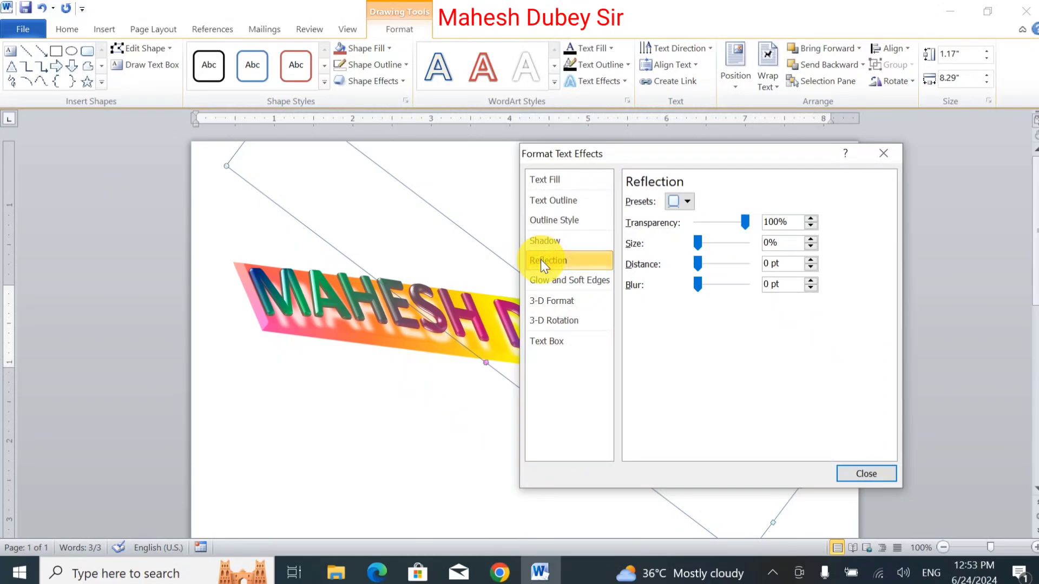
left_click(678, 202)
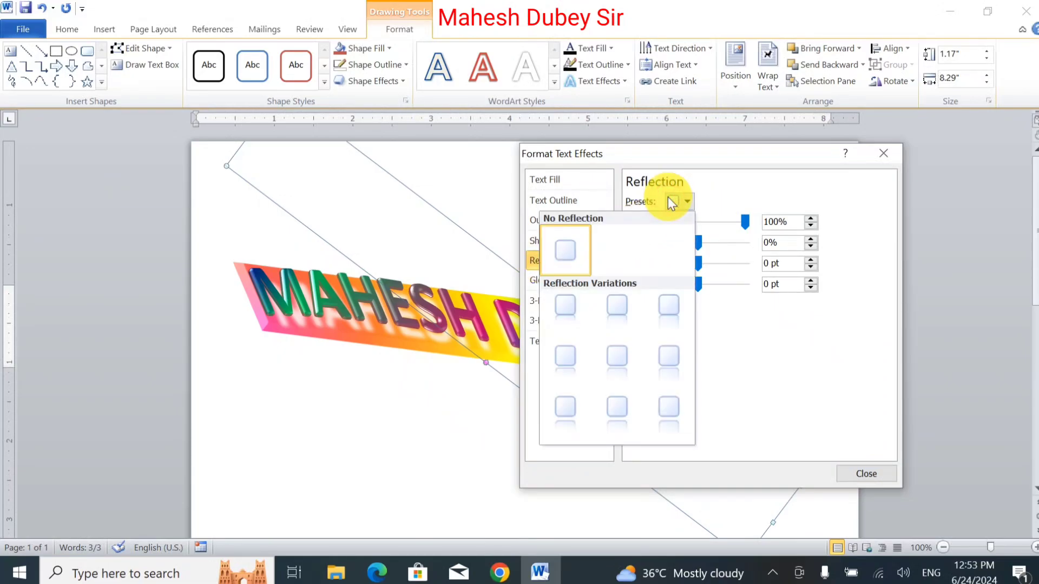
left_click(565, 308)
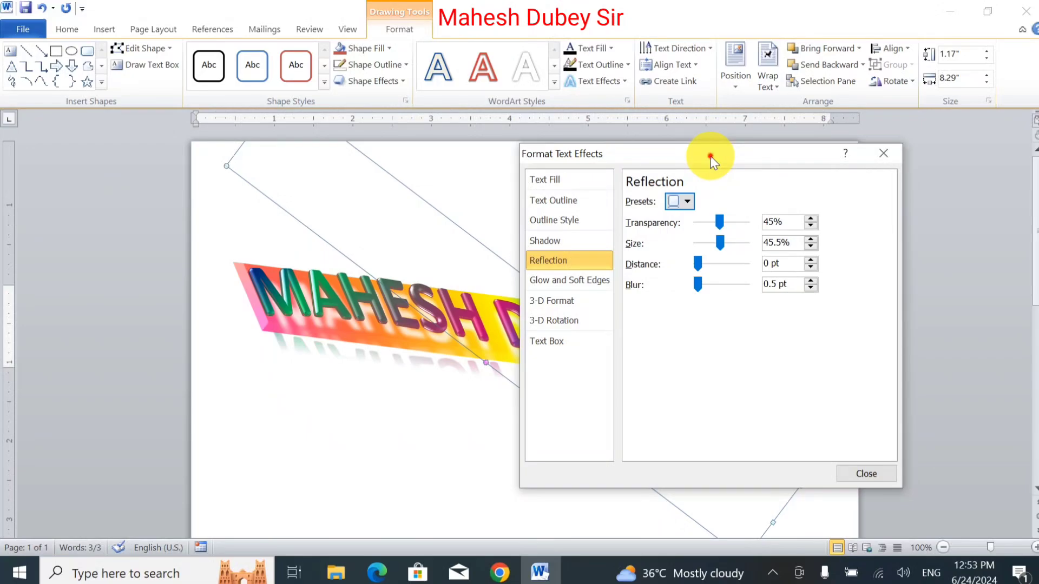
left_click_drag(710, 156, 977, 197)
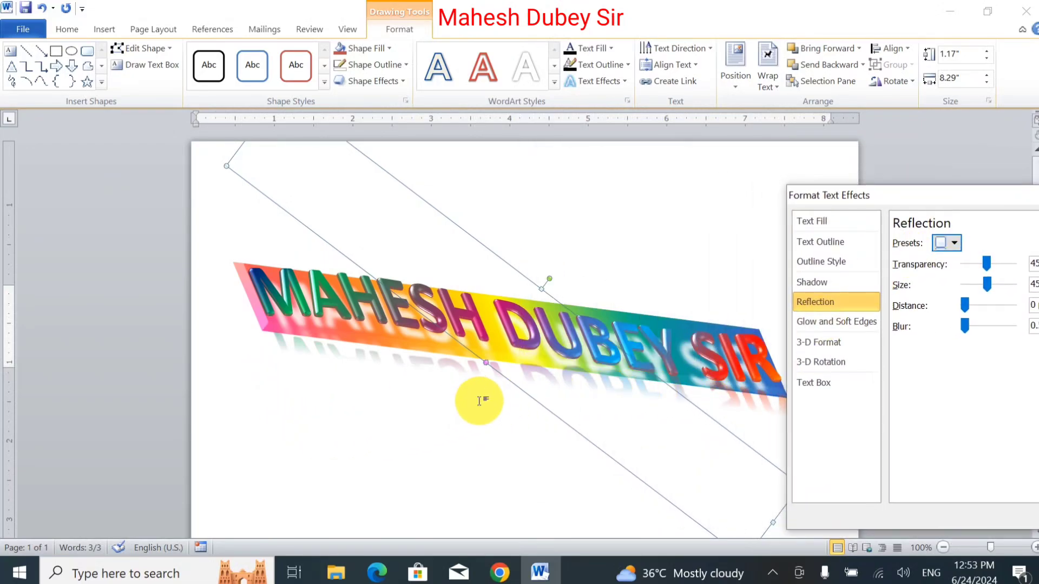
left_click_drag(967, 194, 713, 67)
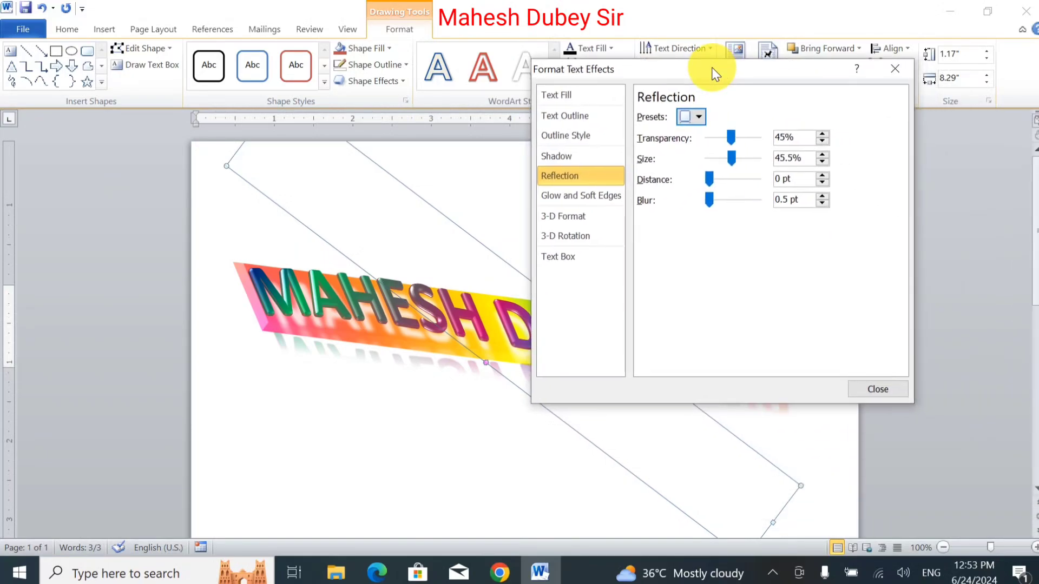
left_click(698, 116)
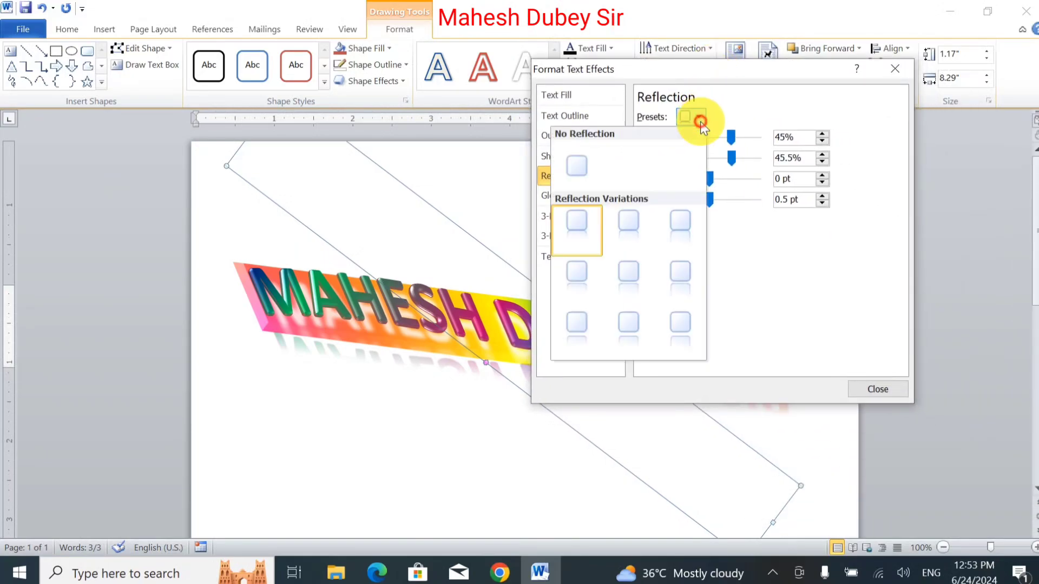
left_click(565, 168)
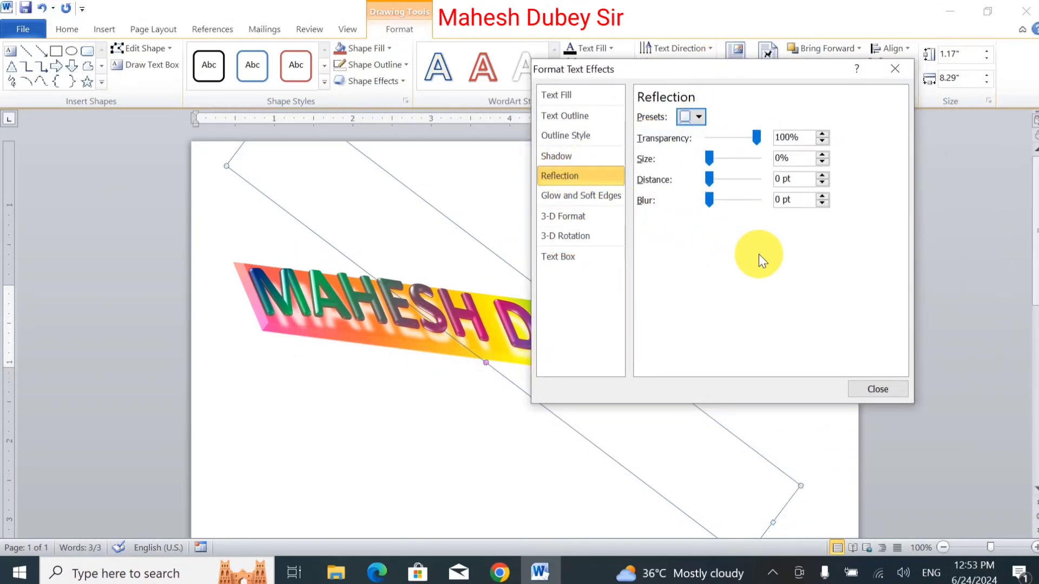
- Apply a red glow variation, change its colour, and set size 31 pt, transparency 44%
left_click(576, 196)
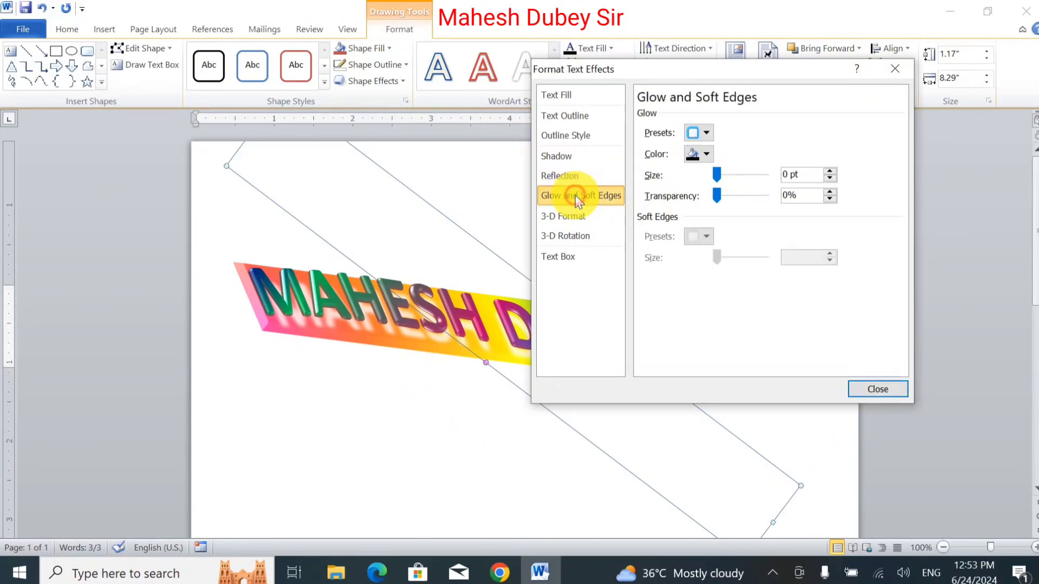
left_click(714, 133)
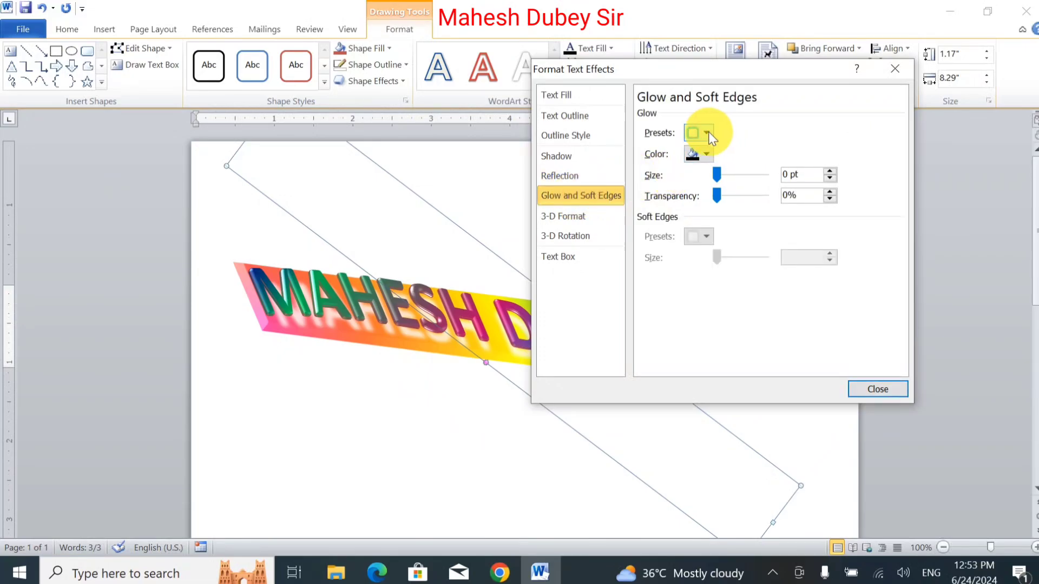
left_click(702, 133)
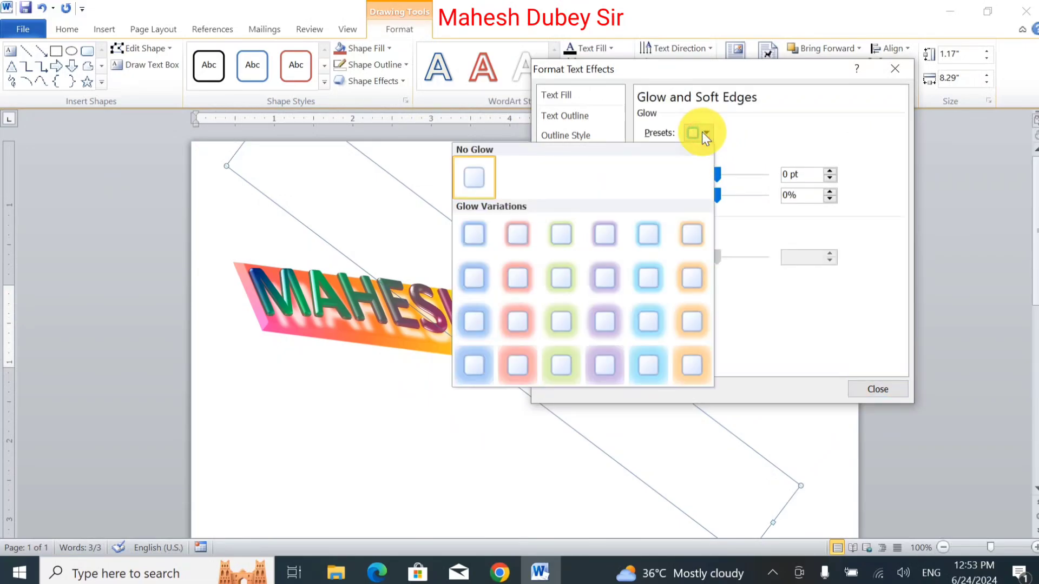
left_click(526, 271)
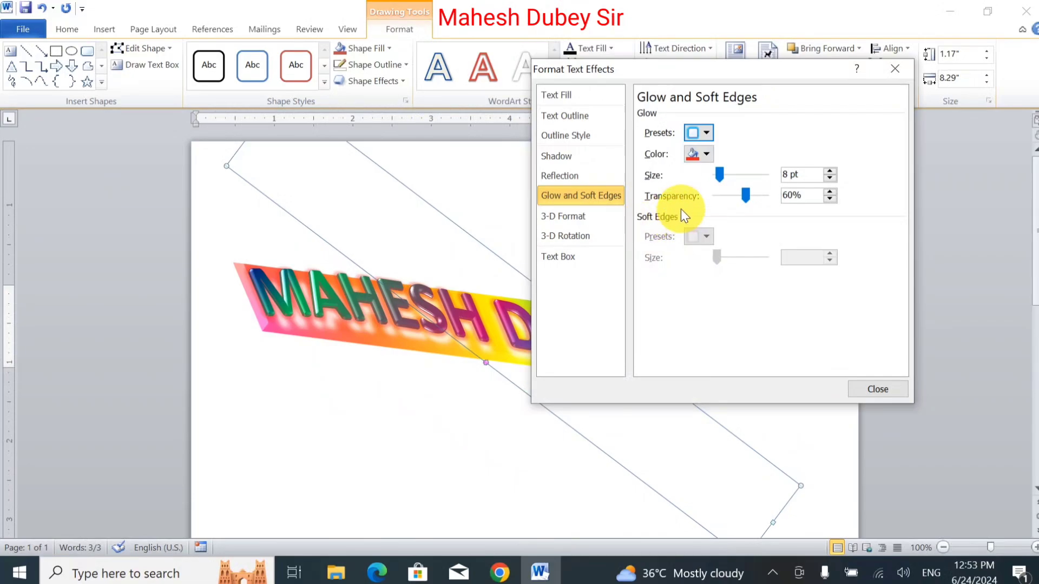
left_click(701, 154)
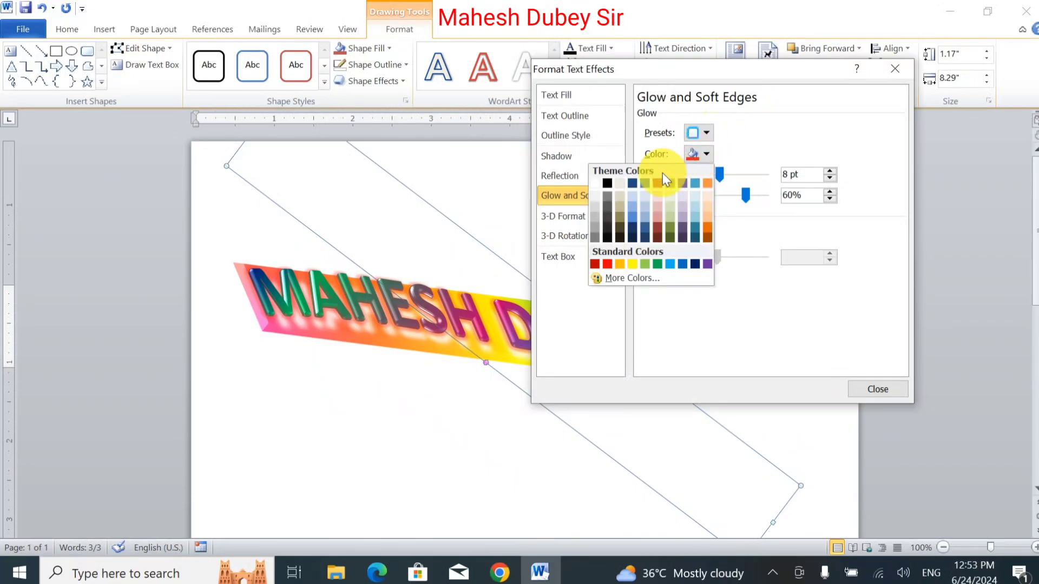
left_click(599, 181)
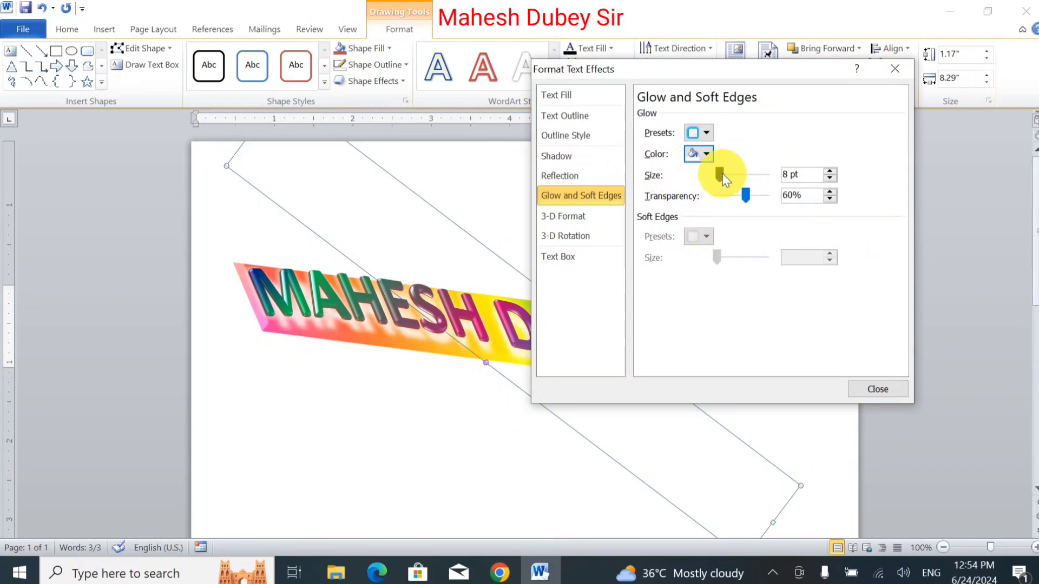
mouse_move(720, 174)
left_mouse_down()
mouse_move(754, 172)
mouse_move(721, 175)
left_mouse_up()
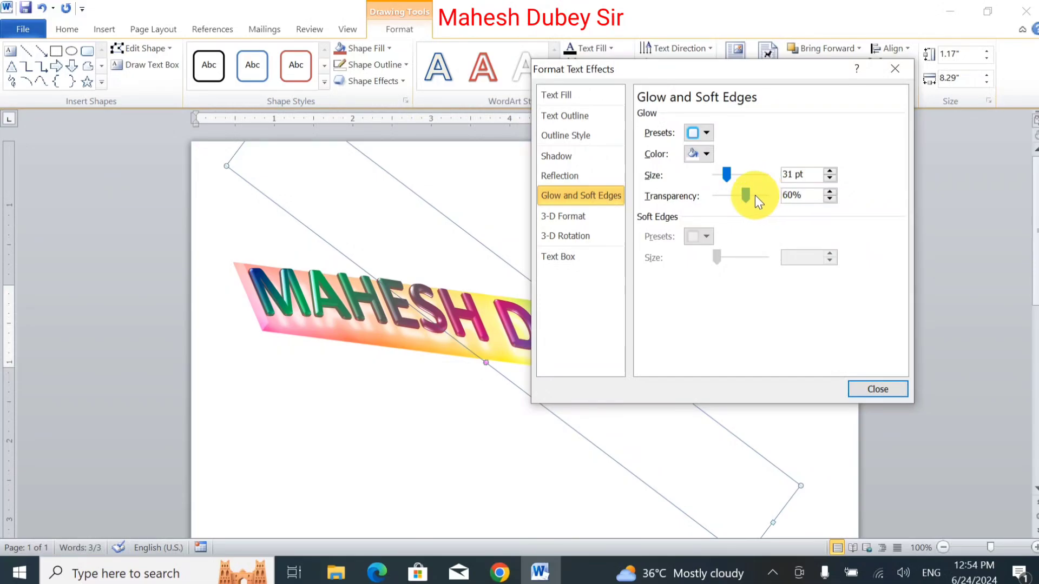
left_click_drag(745, 196, 736, 196)
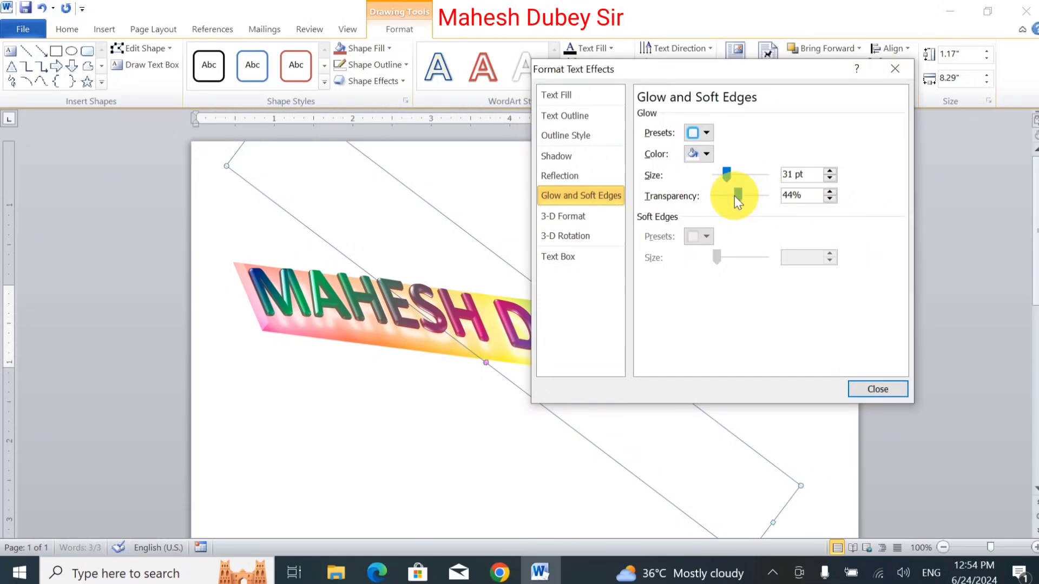
- Give the banner text a 3 pt top bevel, 4.5 pt depth and dark metal material
left_click(575, 220)
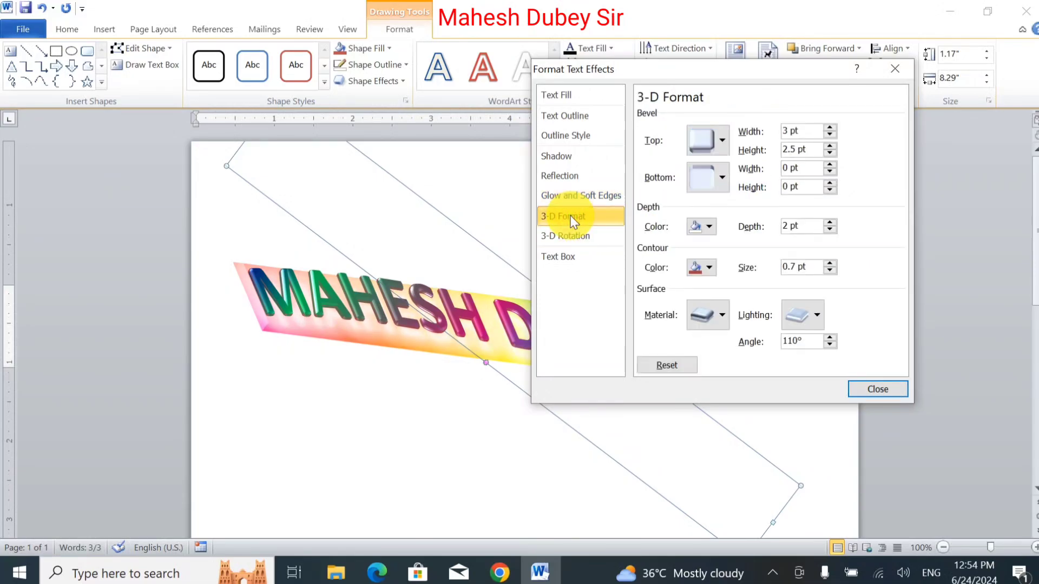
left_click(578, 237)
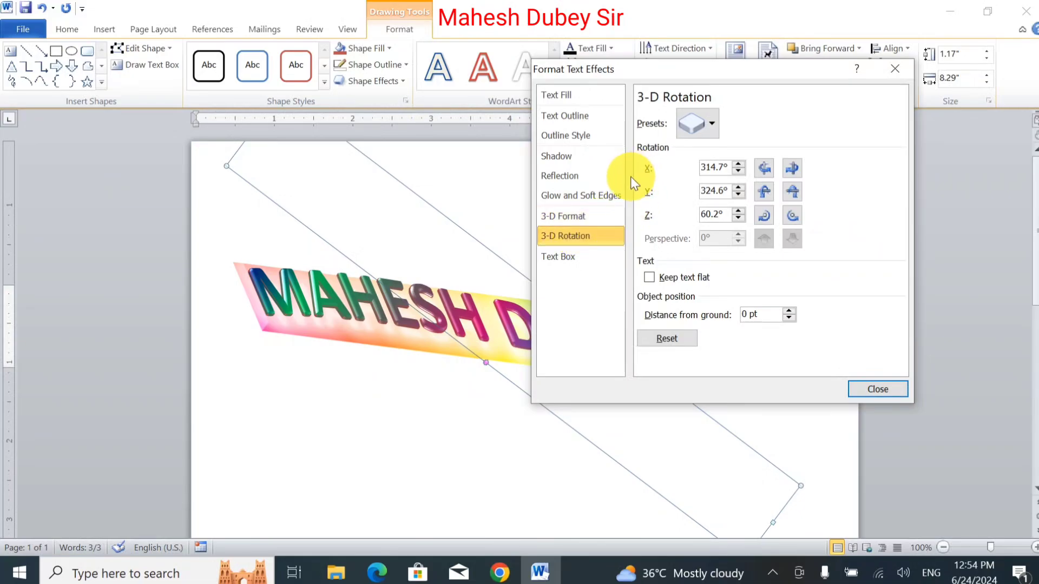
left_click(590, 223)
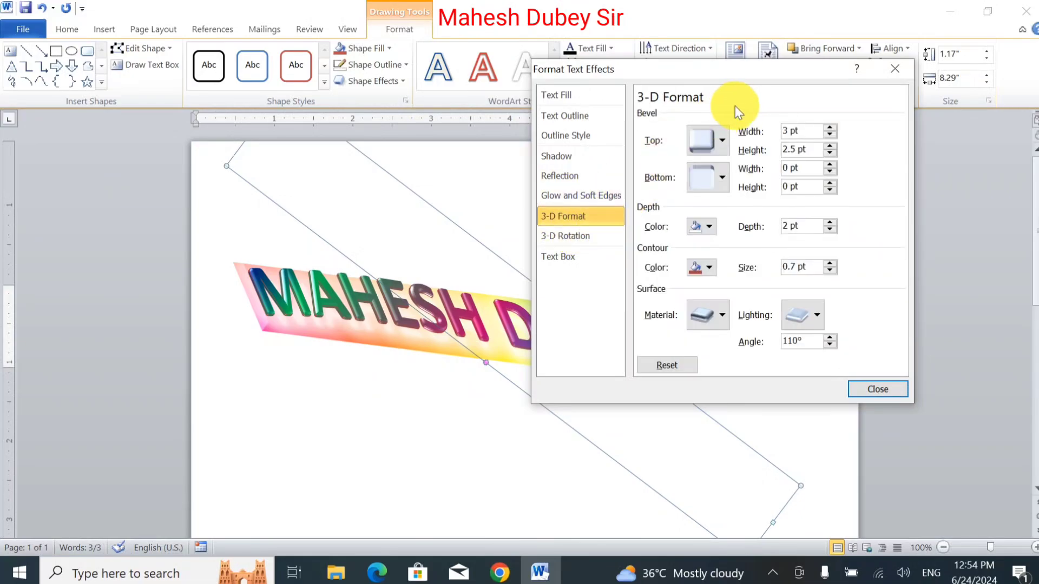
left_click(709, 144)
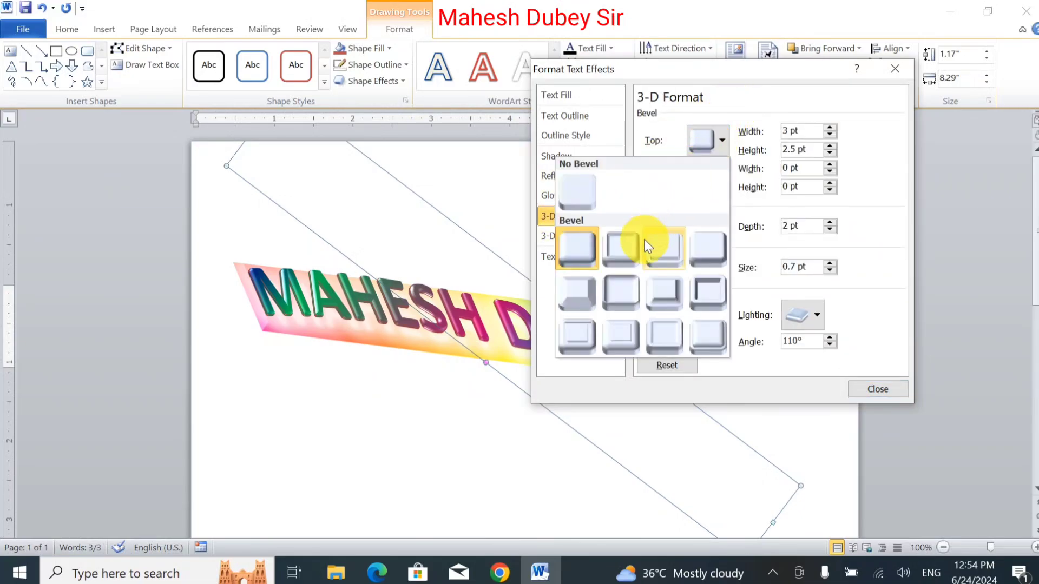
left_click(631, 254)
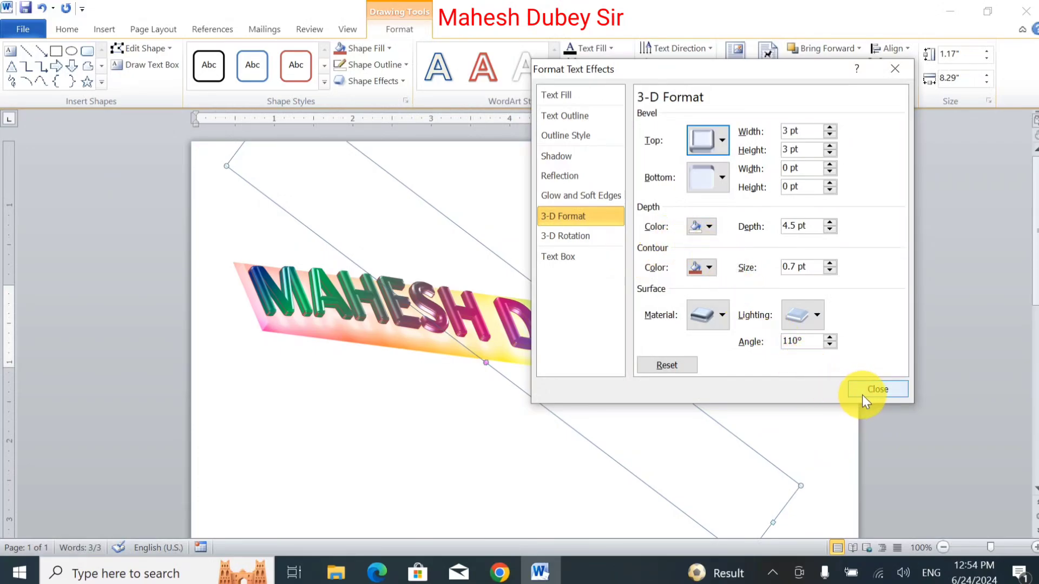
left_click(700, 319)
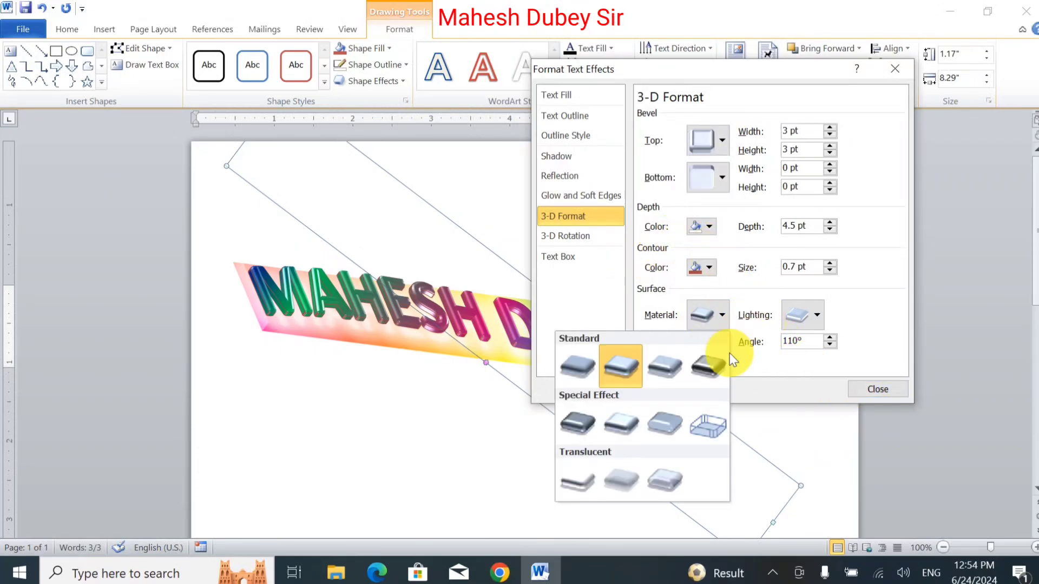
left_click(708, 373)
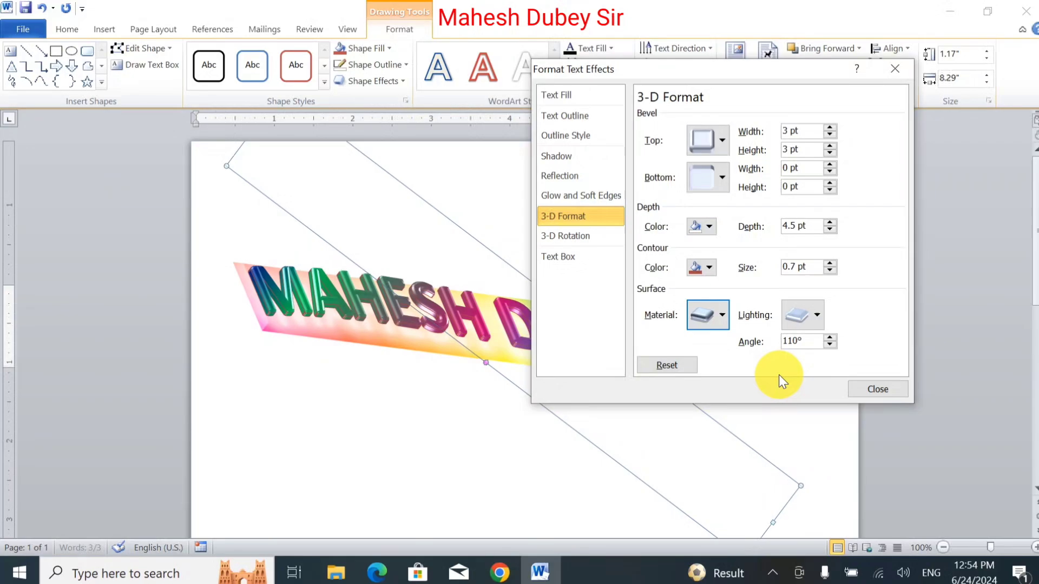
- Close the text effects settings and view the finished banner on the page
left_click(855, 390)
left_click(507, 438)
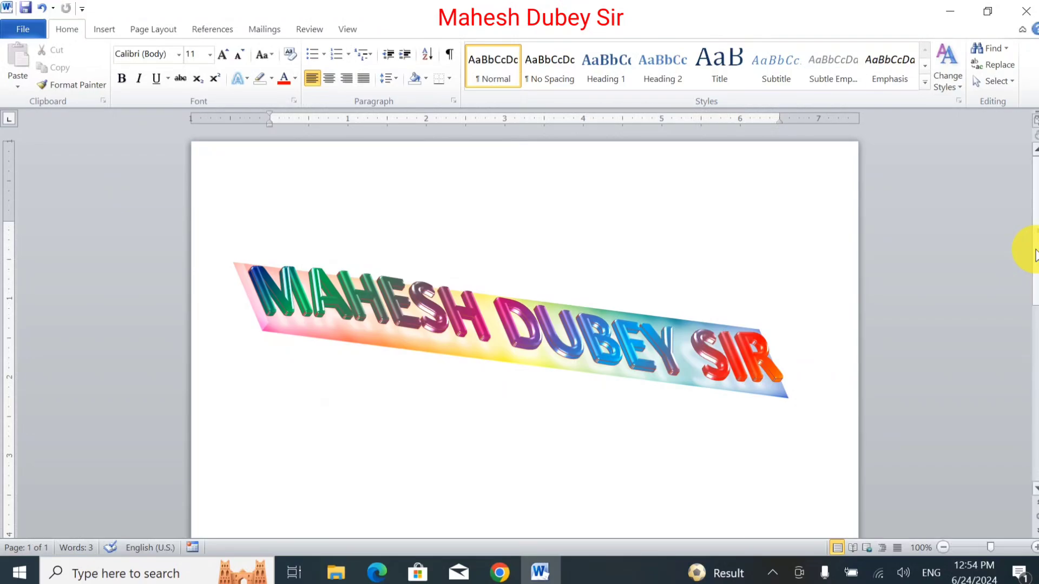
key("Return")
key("Return")
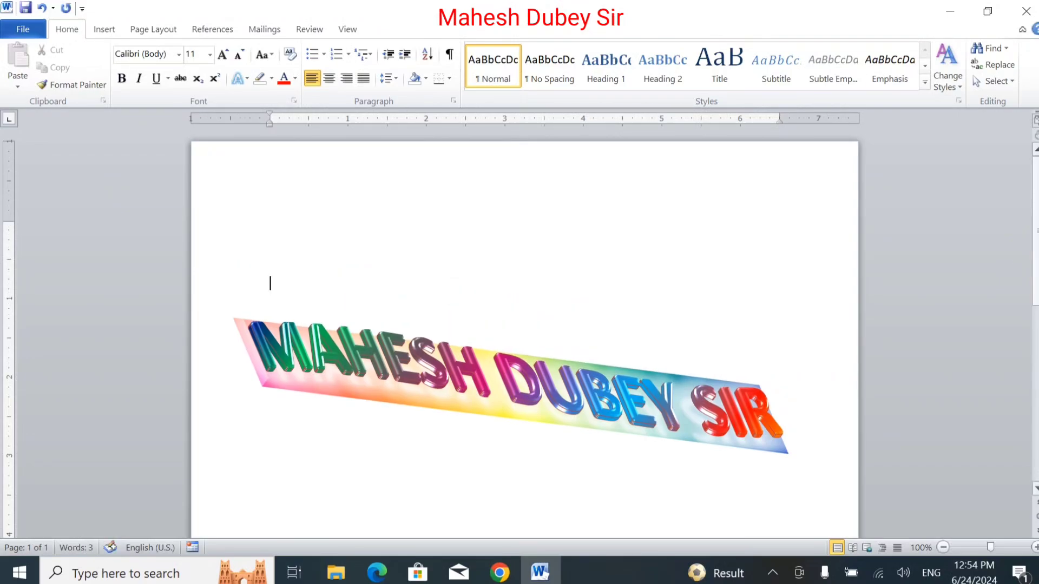
key("BackSpace")
key("BackSpace")
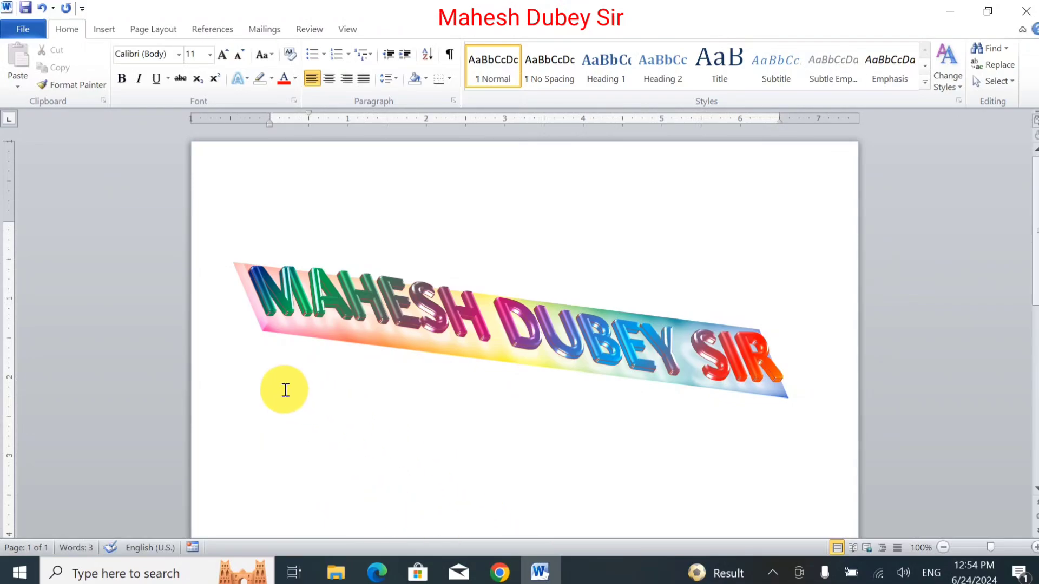
- Insert an orange-style WordArt reading 'MAHESH DUBEY SIR' and select its box
left_click(105, 30)
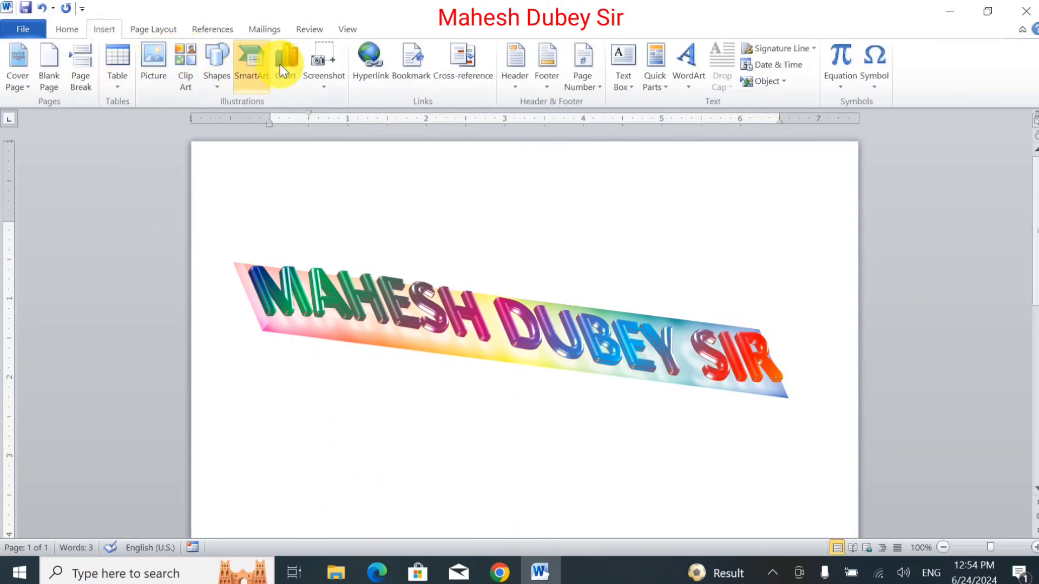
left_click(695, 84)
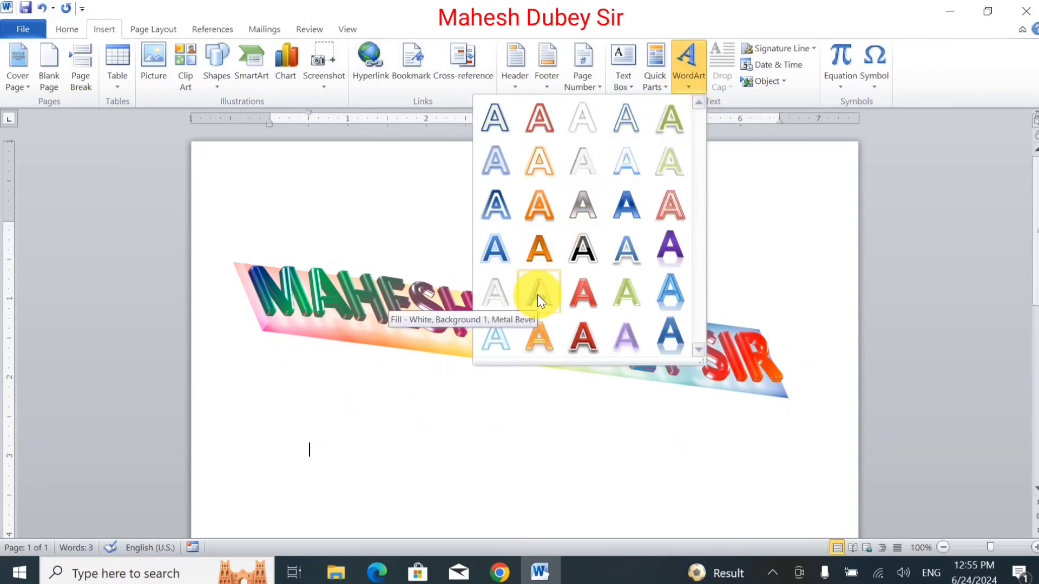
left_click(544, 332)
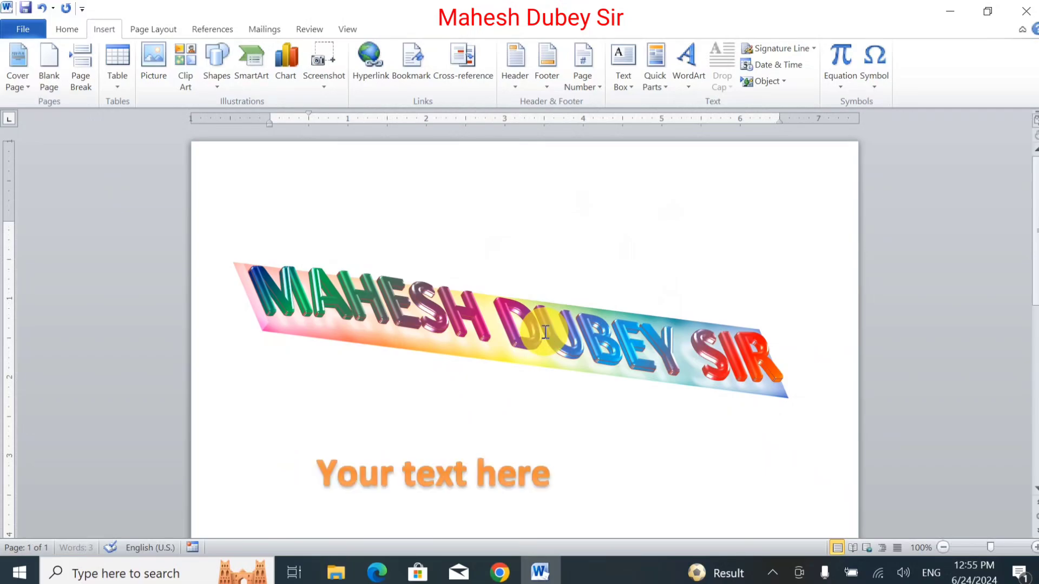
type("M")
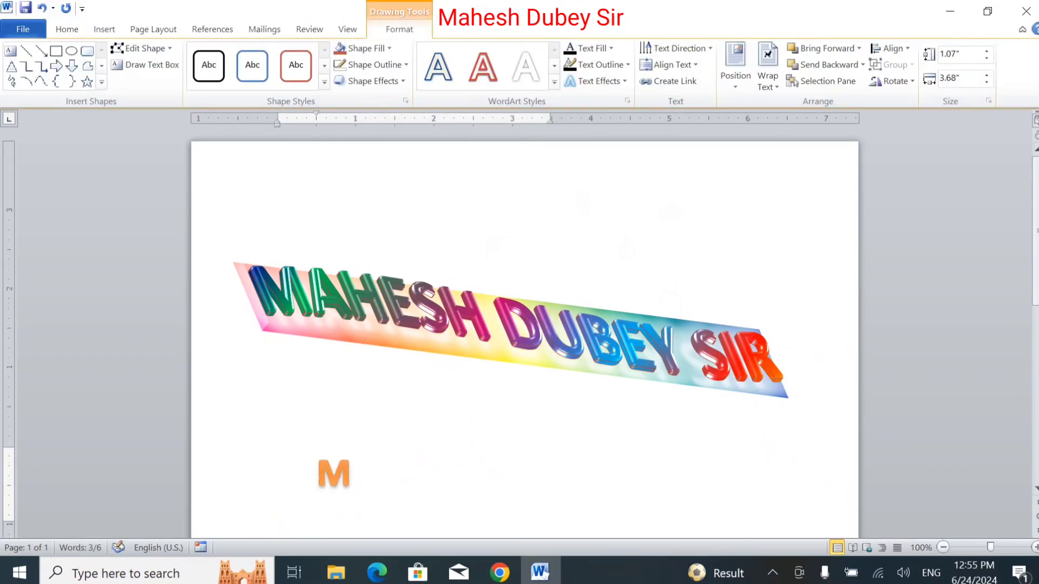
type("AHESH")
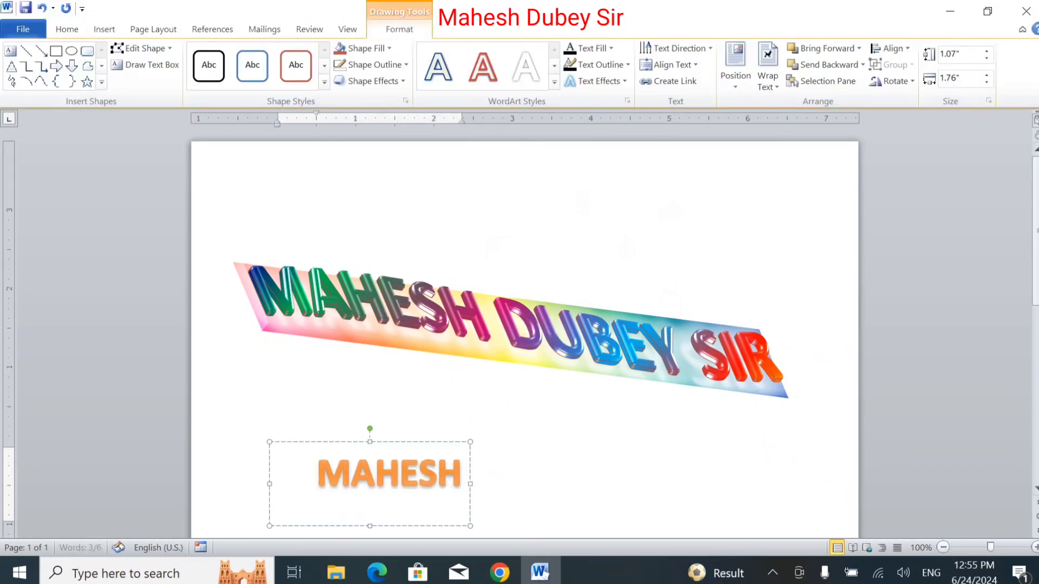
type(" DUBEY")
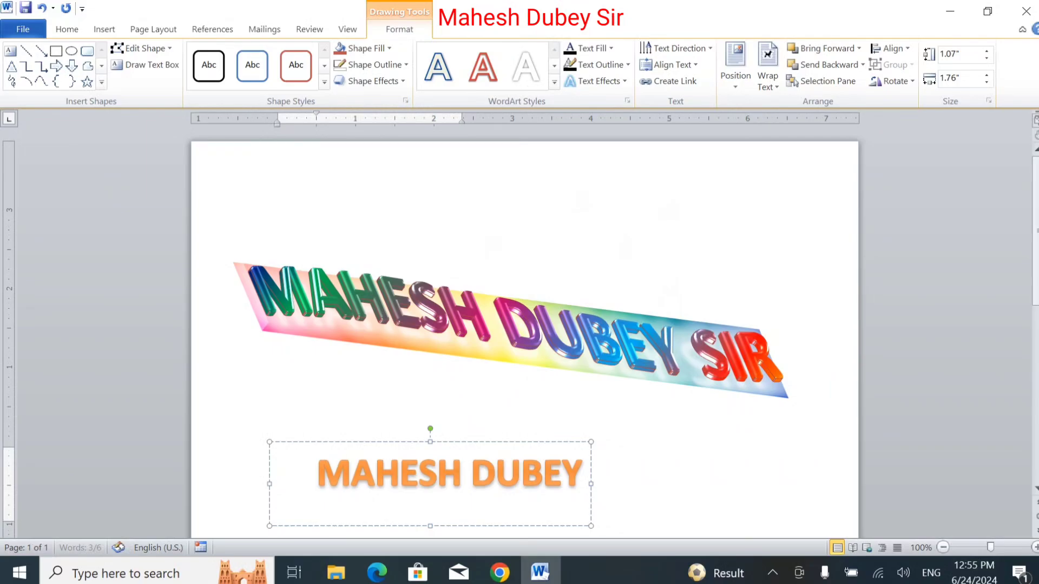
type(" SIR")
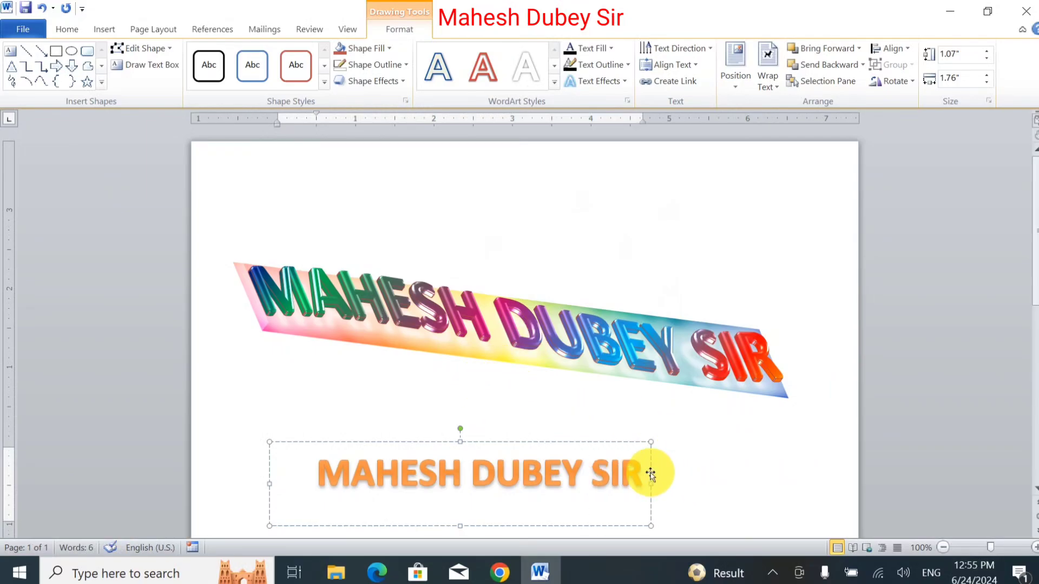
left_click(651, 474)
- Enlarge the orange WordArt text to 72 pt, widen its box leftward, then set 70 pt
left_click(70, 31)
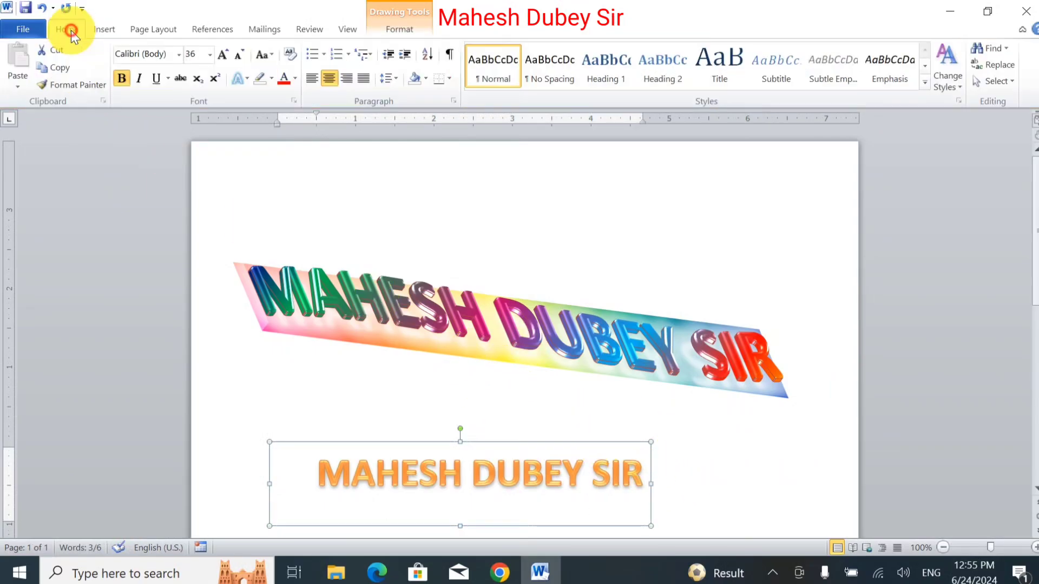
left_click(221, 51)
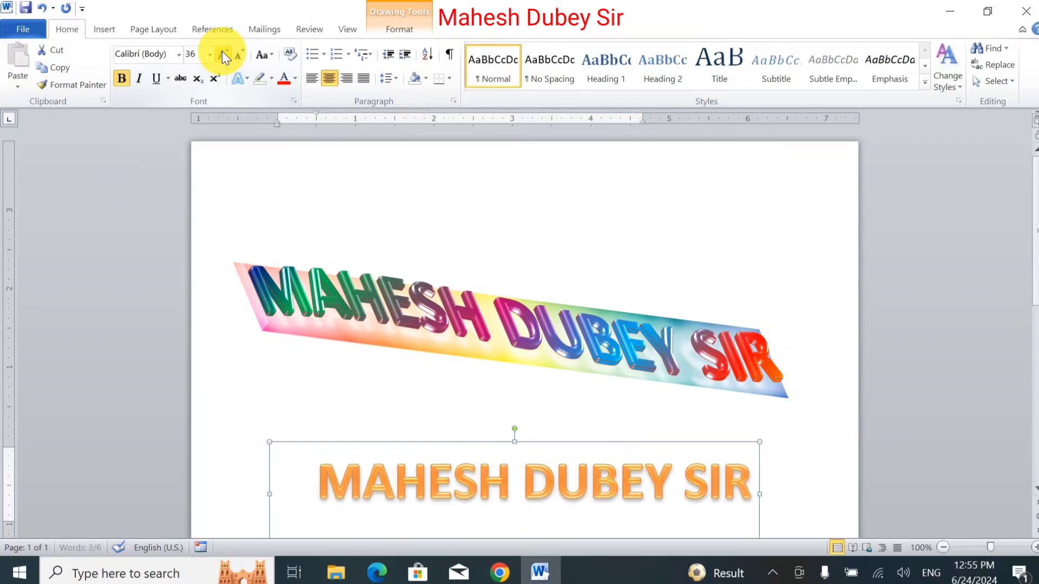
left_click(222, 51)
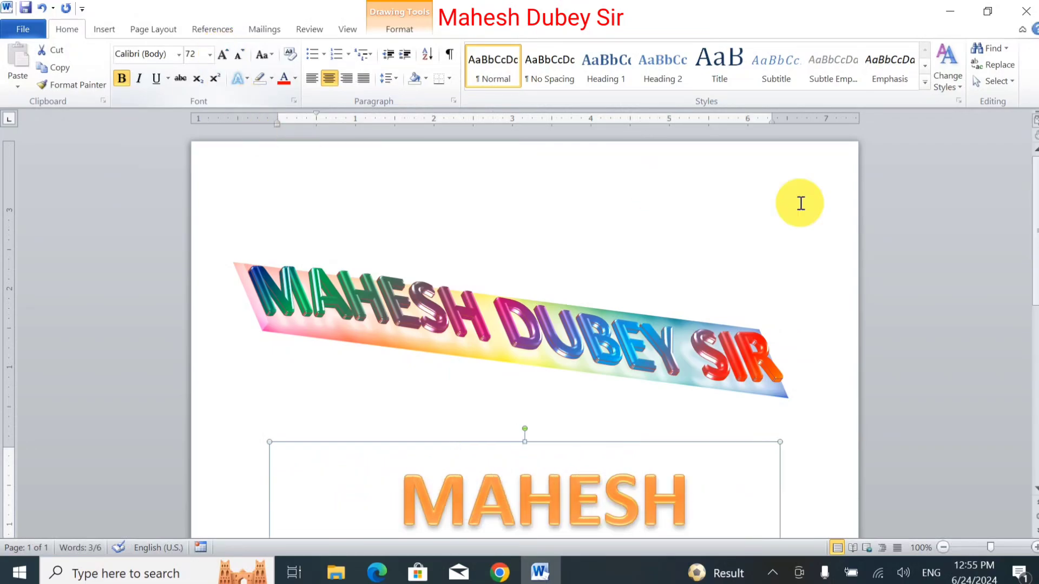
scroll(1020, 227, "down", 5)
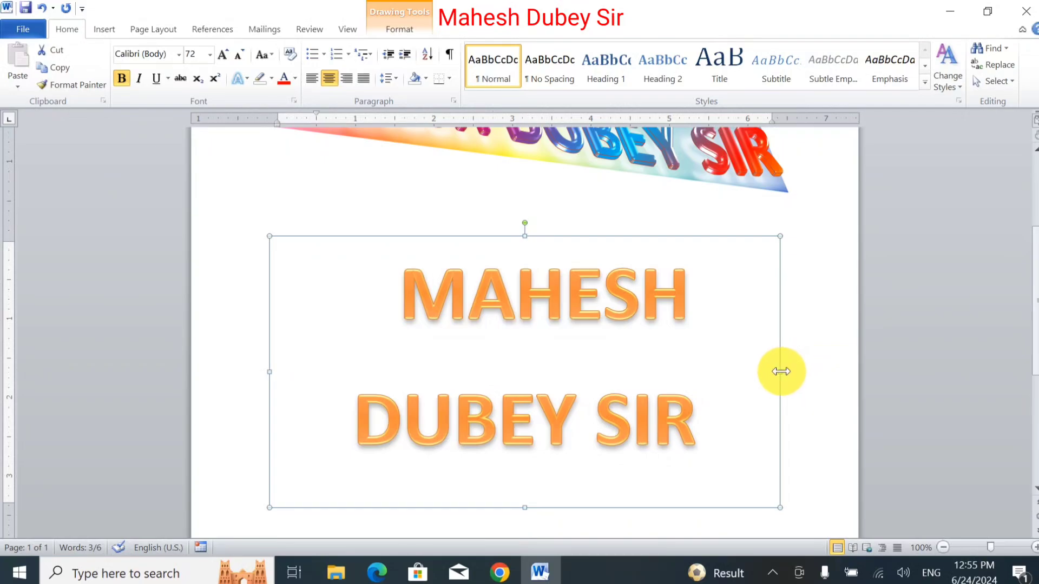
key("ctrl+y")
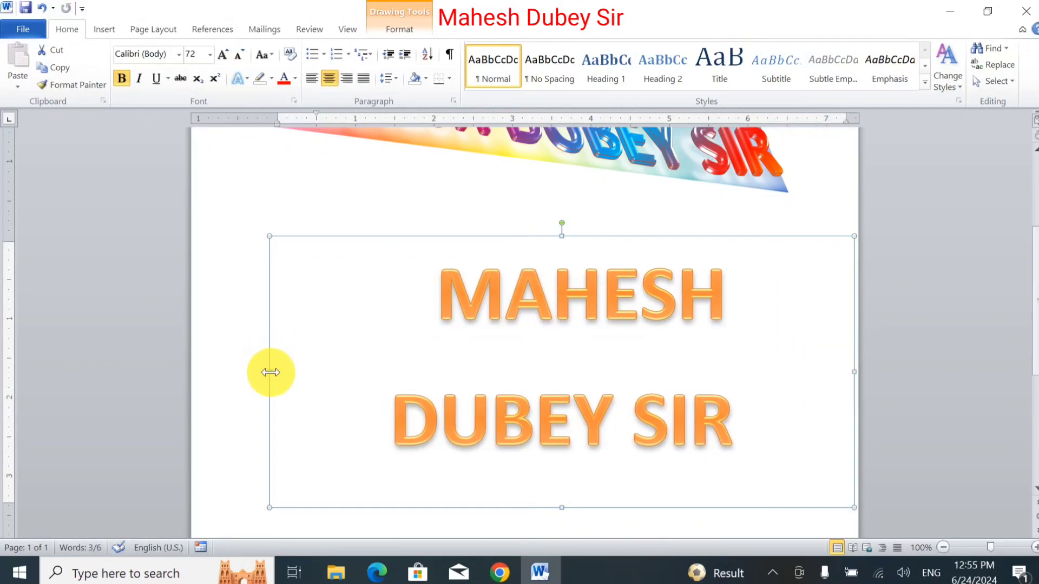
left_click_drag(269, 371, 204, 373)
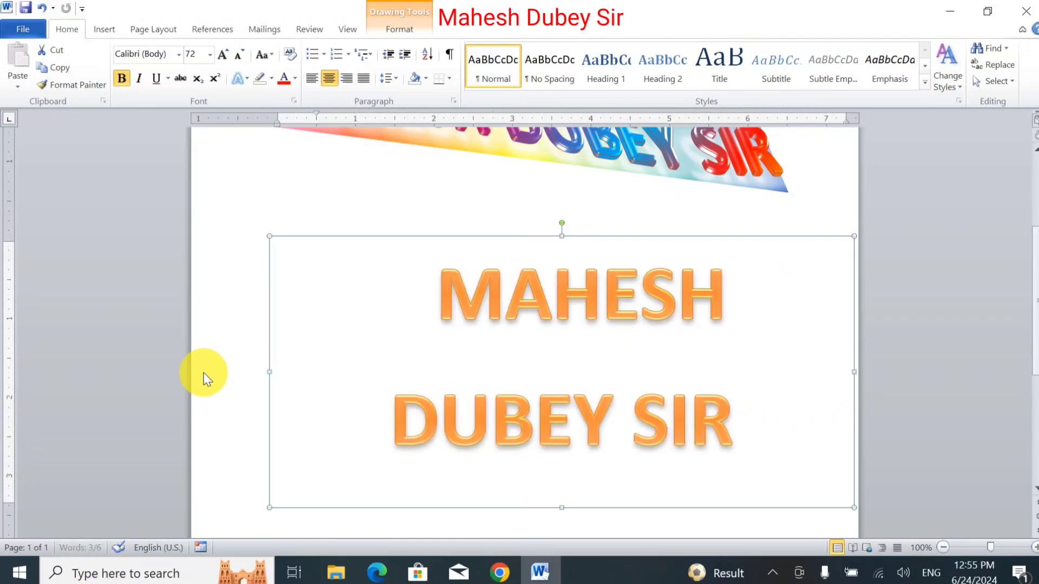
left_click(199, 54)
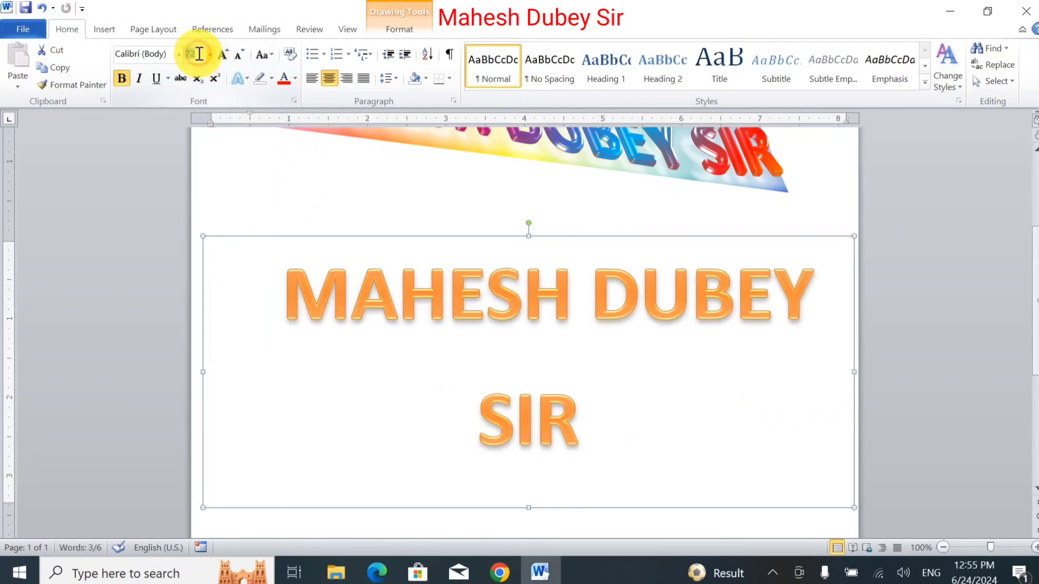
type("7")
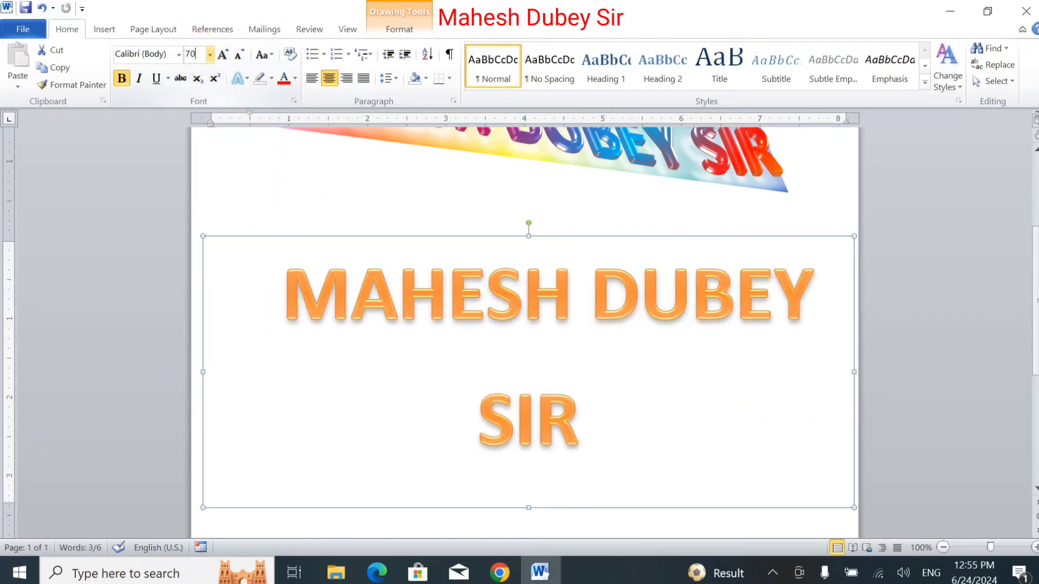
key("Return")
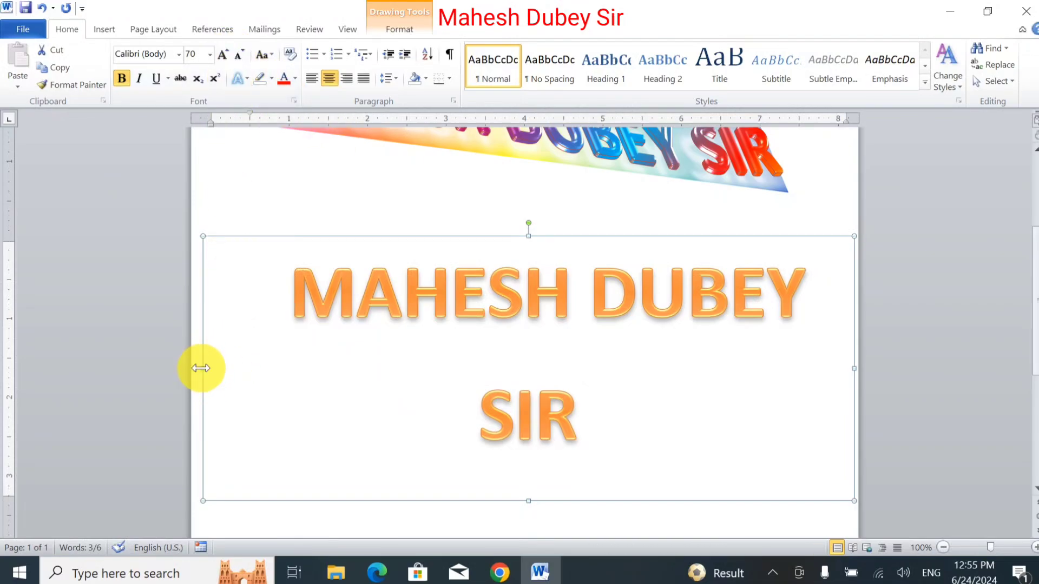
- Stretch the box to the page edges, set the text to 68 pt, and shift it left
left_click_drag(201, 368, 192, 368)
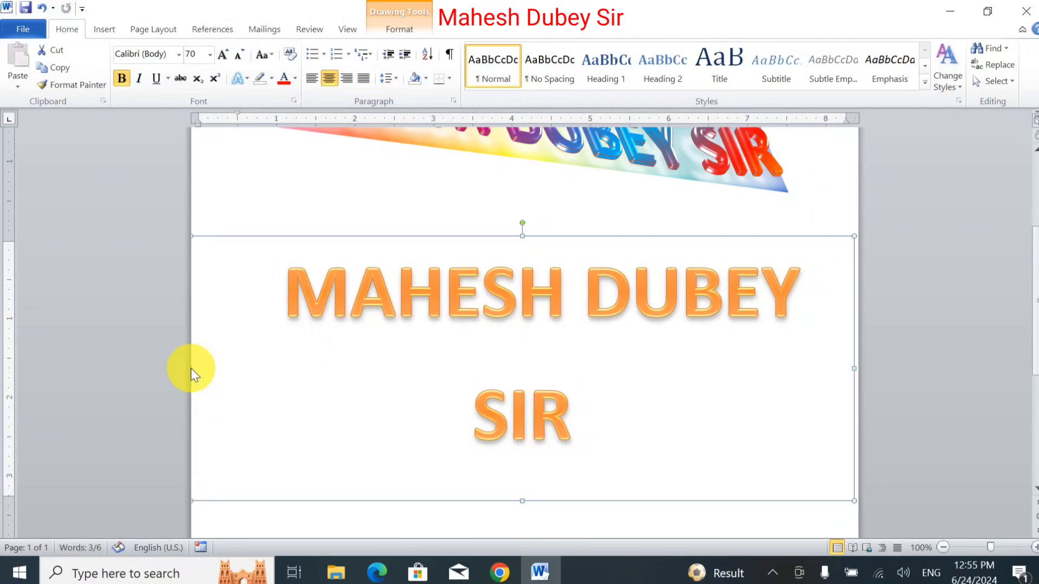
left_click_drag(854, 368, 879, 365)
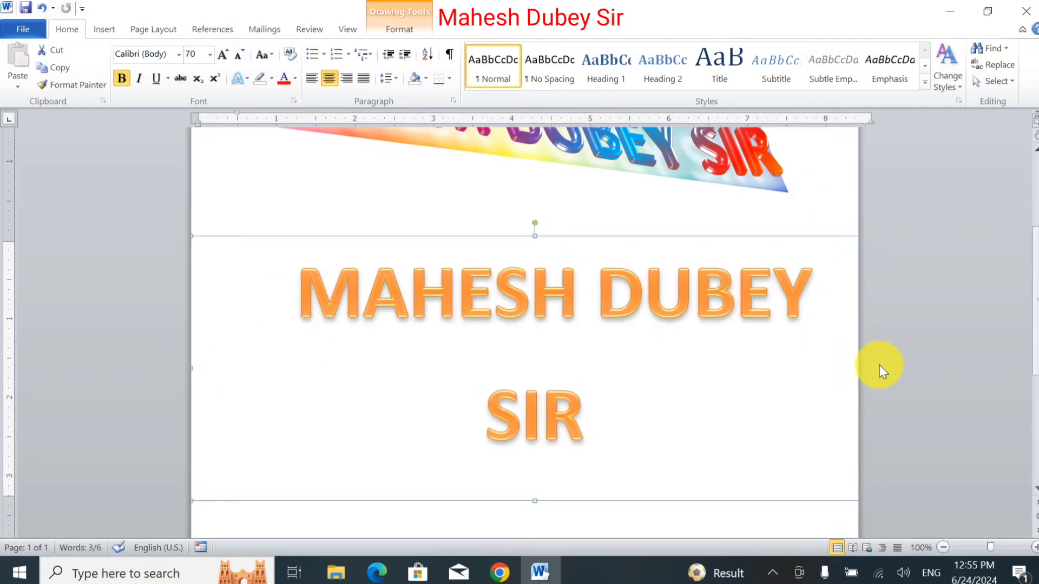
left_click(242, 54)
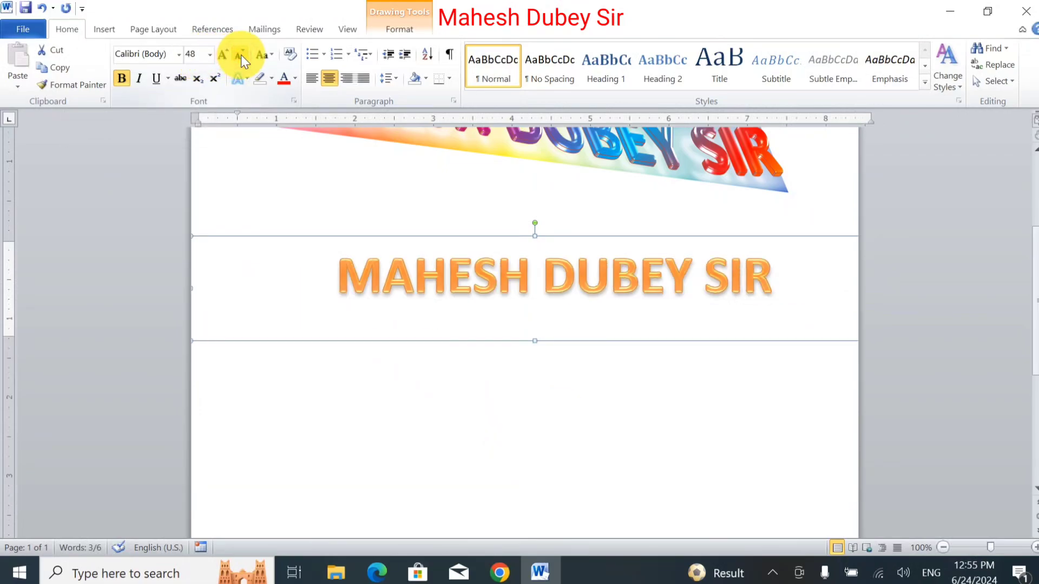
left_click(201, 55)
type("6")
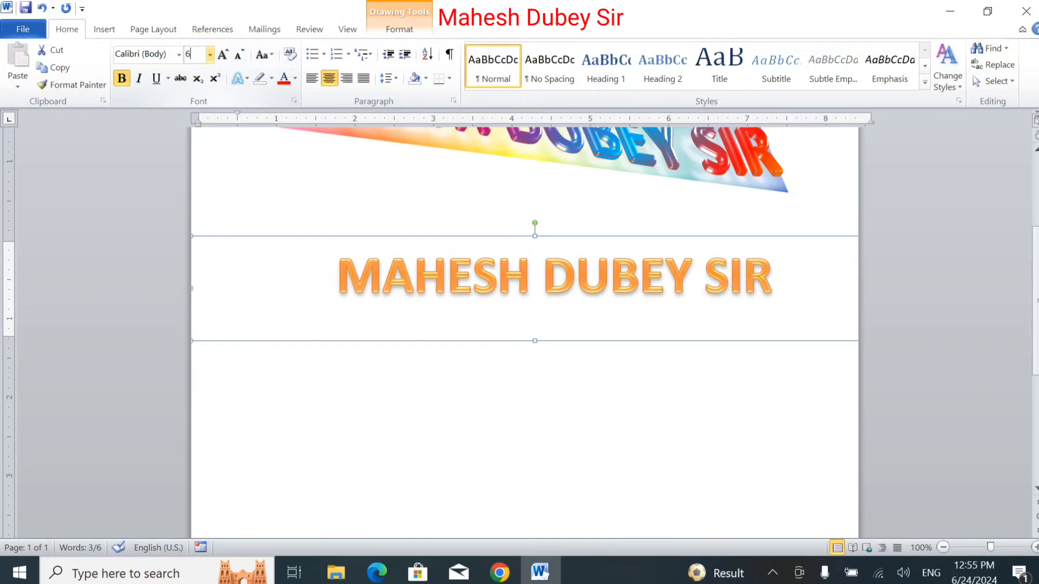
key("Return")
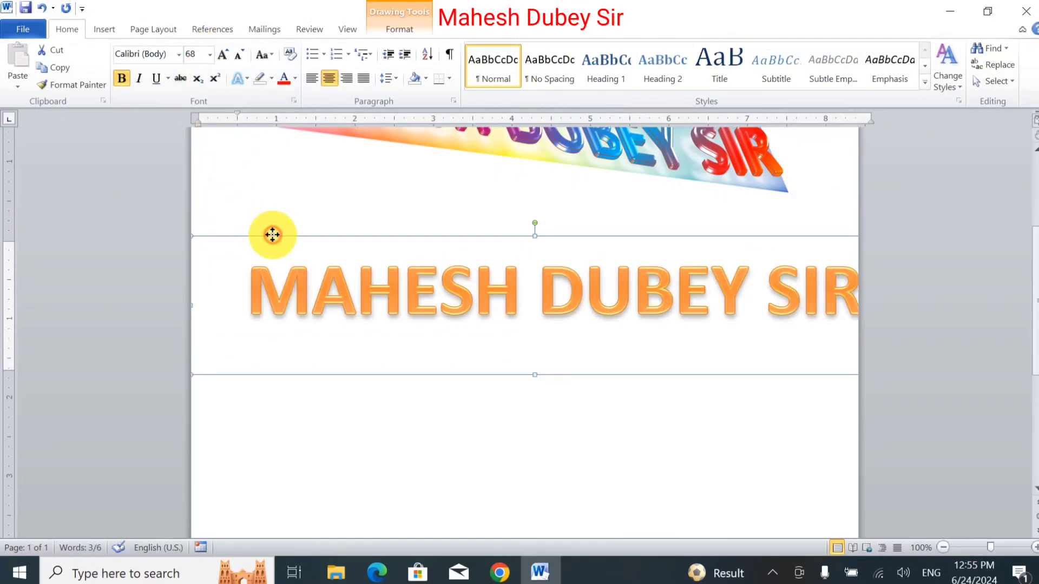
left_click_drag(271, 235, 247, 235)
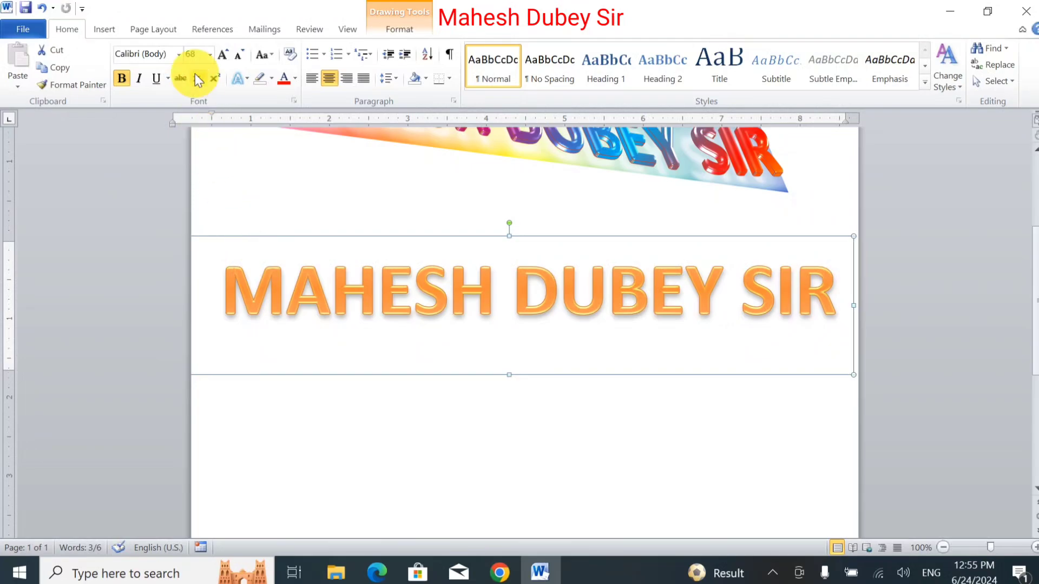
left_click(391, 32)
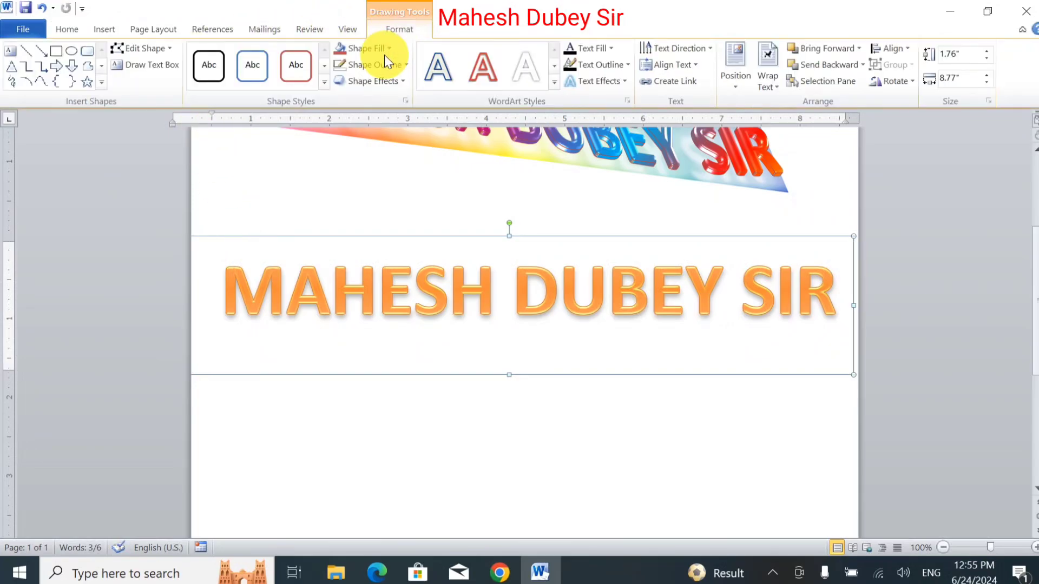
- Give the WordArt box a bevel effect and a solid red fill
left_click(379, 82)
mouse_move(355, 279)
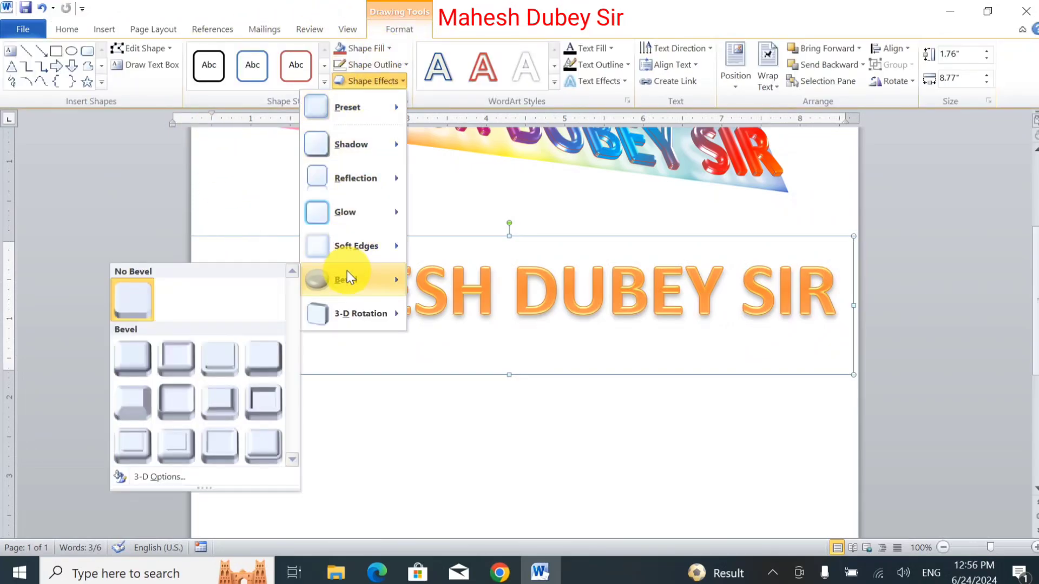
left_click(134, 440)
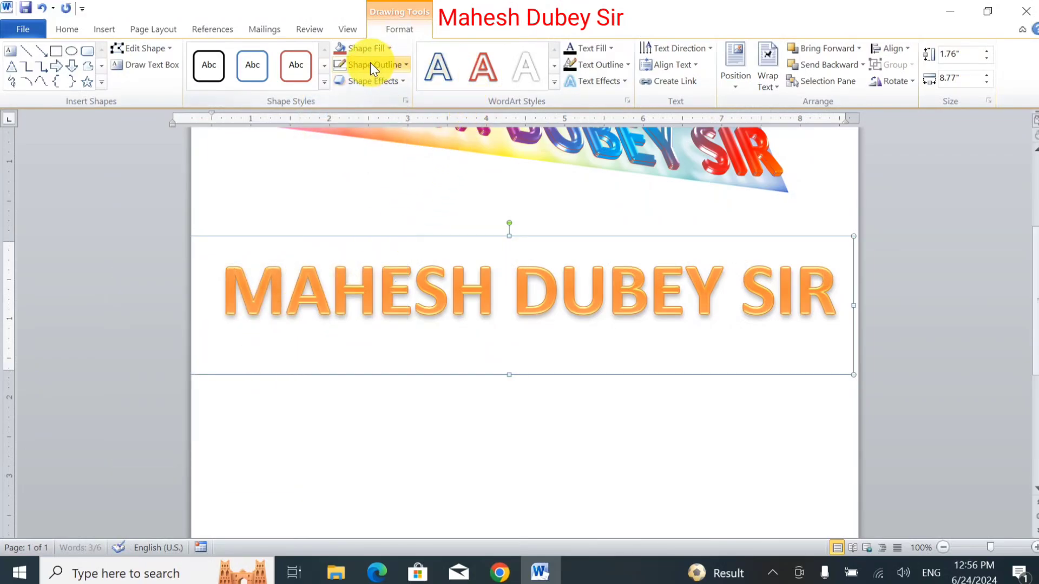
left_click(362, 47)
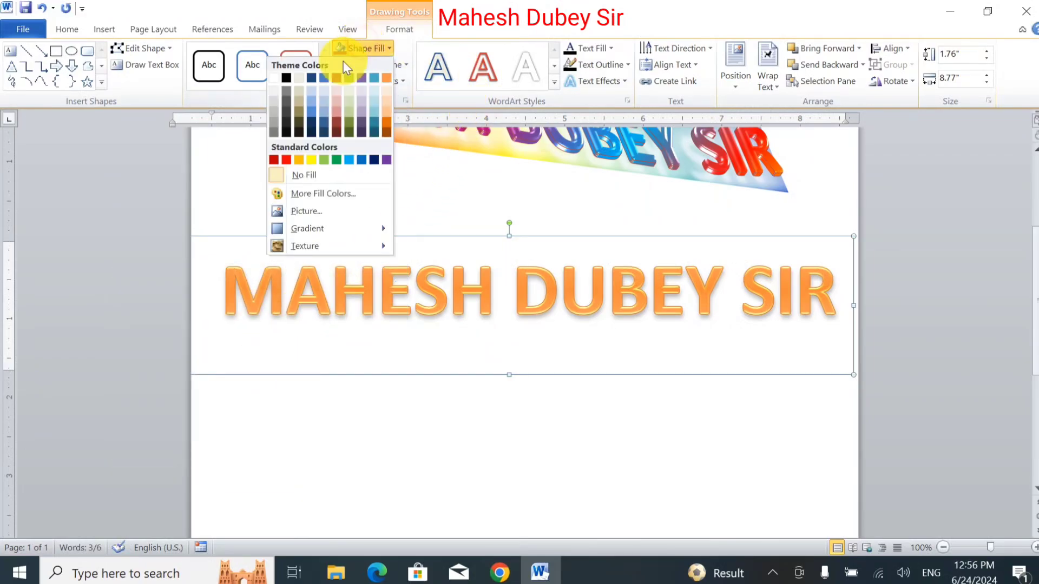
left_click(281, 160)
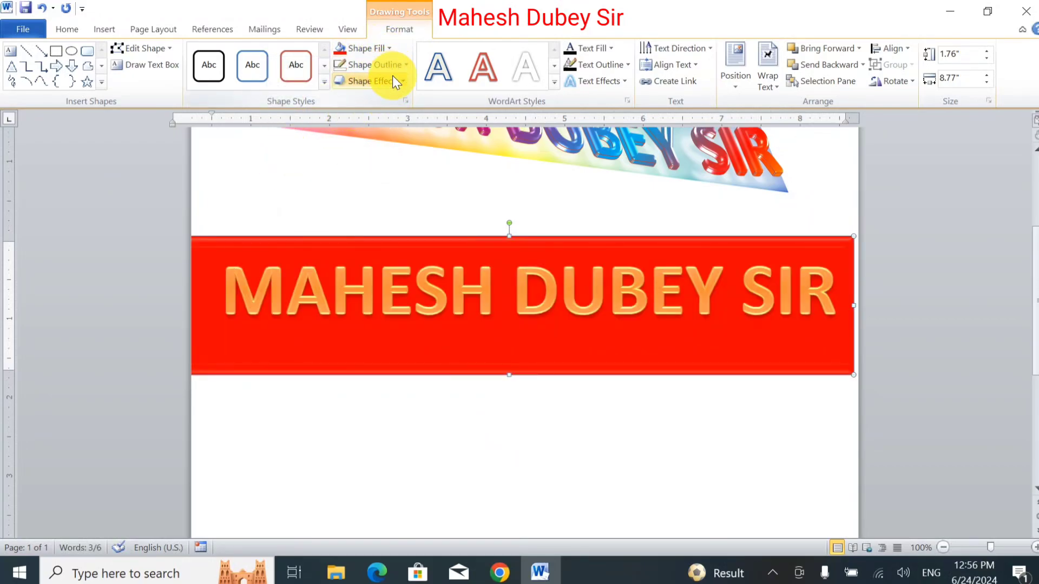
left_click(395, 82)
mouse_move(353, 281)
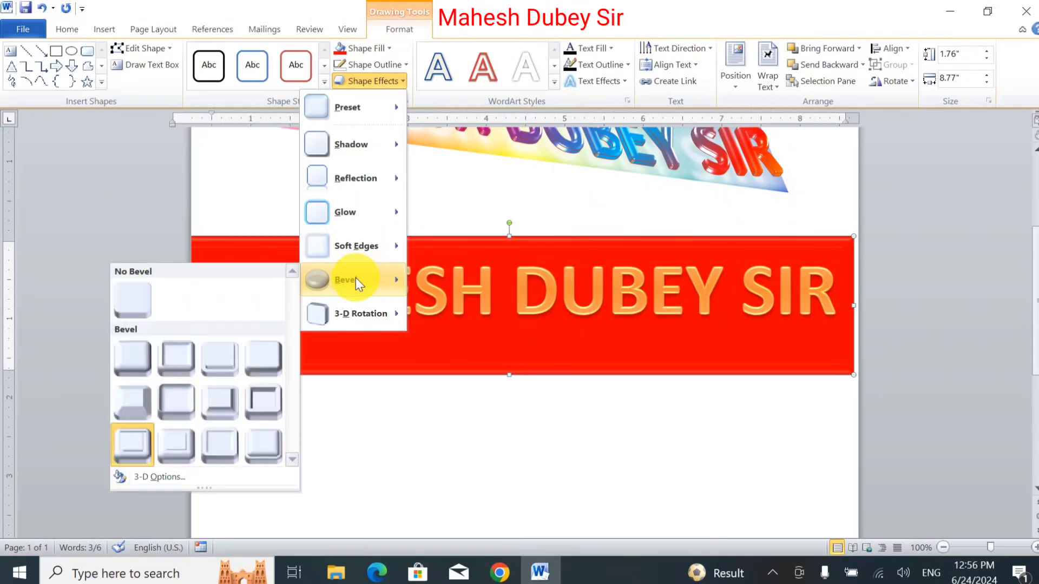
left_click(256, 394)
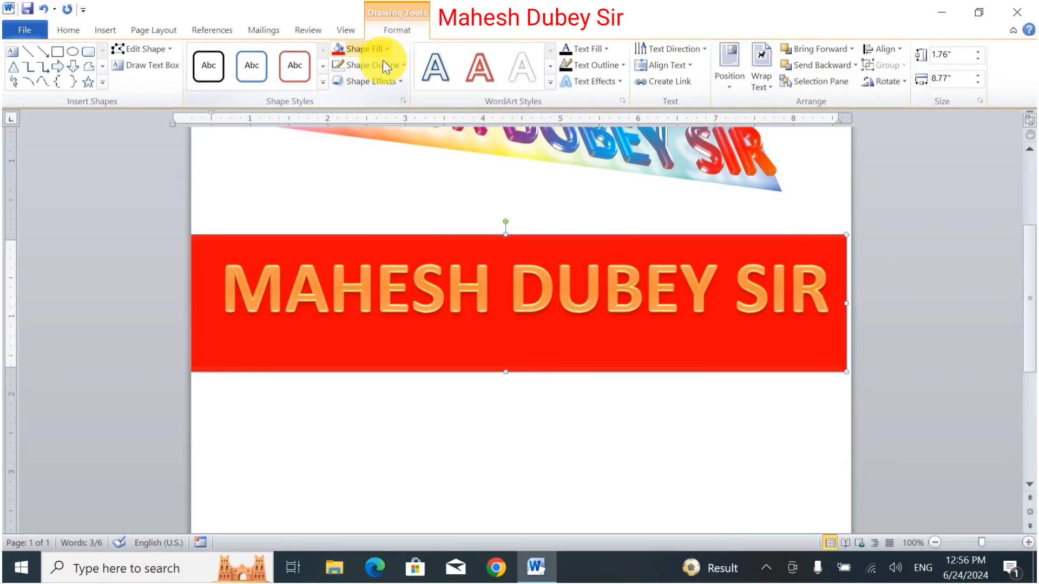
- Apply a different bevel to the red box and tilt it with a Parallel 3-D rotation preset
left_click(372, 80)
mouse_move(345, 277)
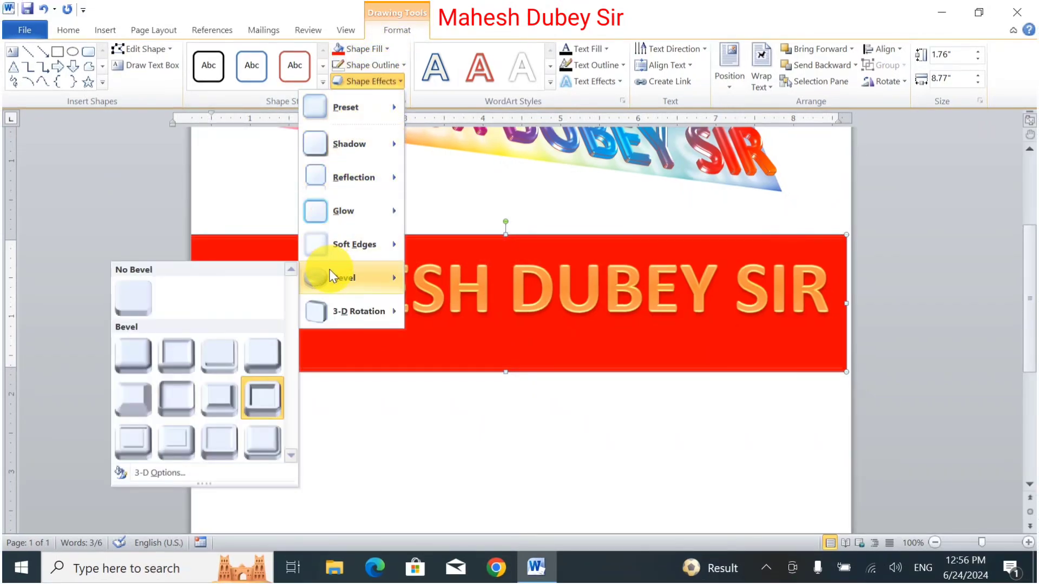
left_click(126, 357)
left_click(599, 82)
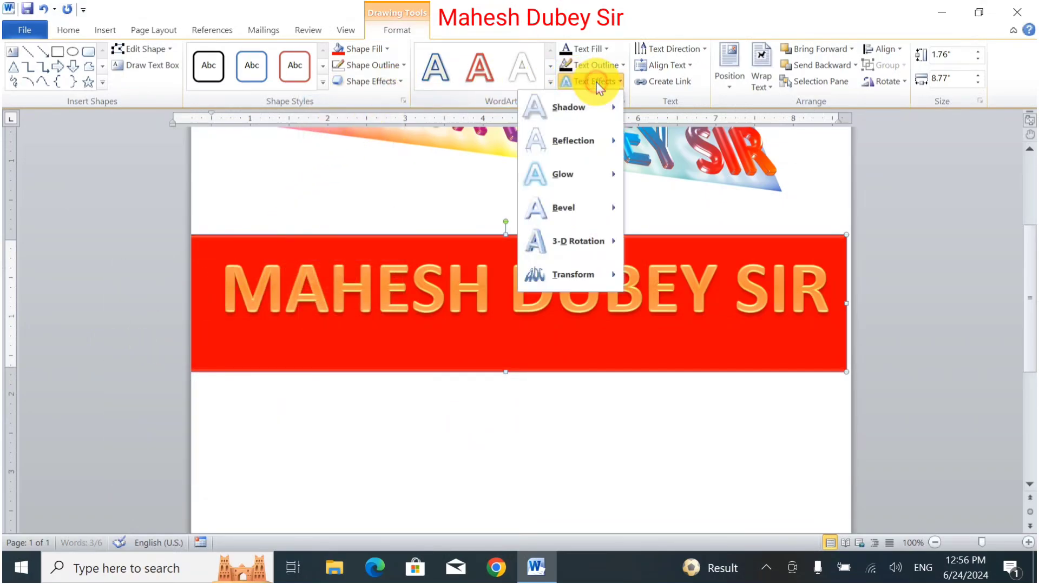
mouse_move(578, 241)
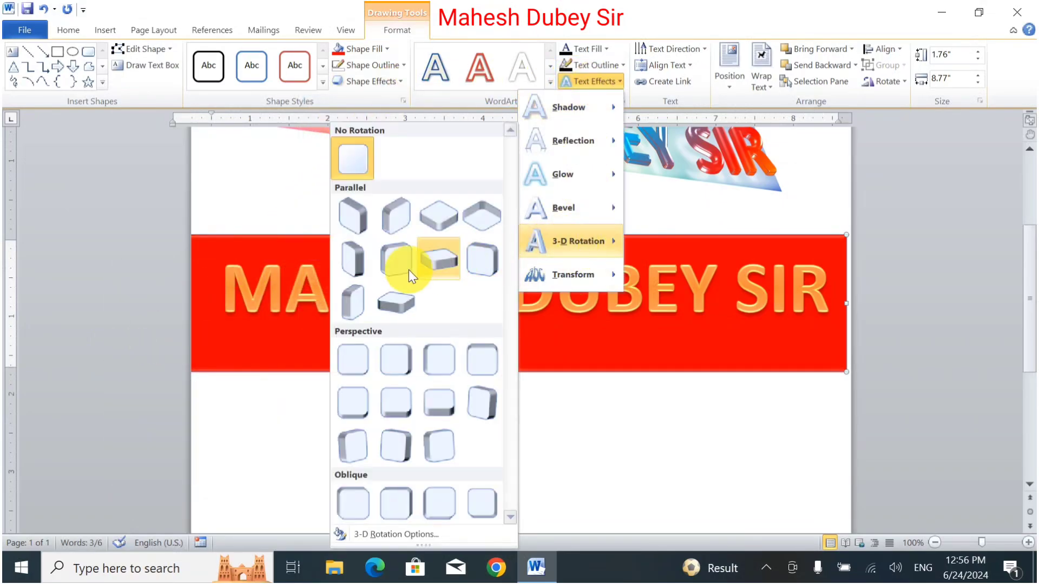
left_click(368, 273)
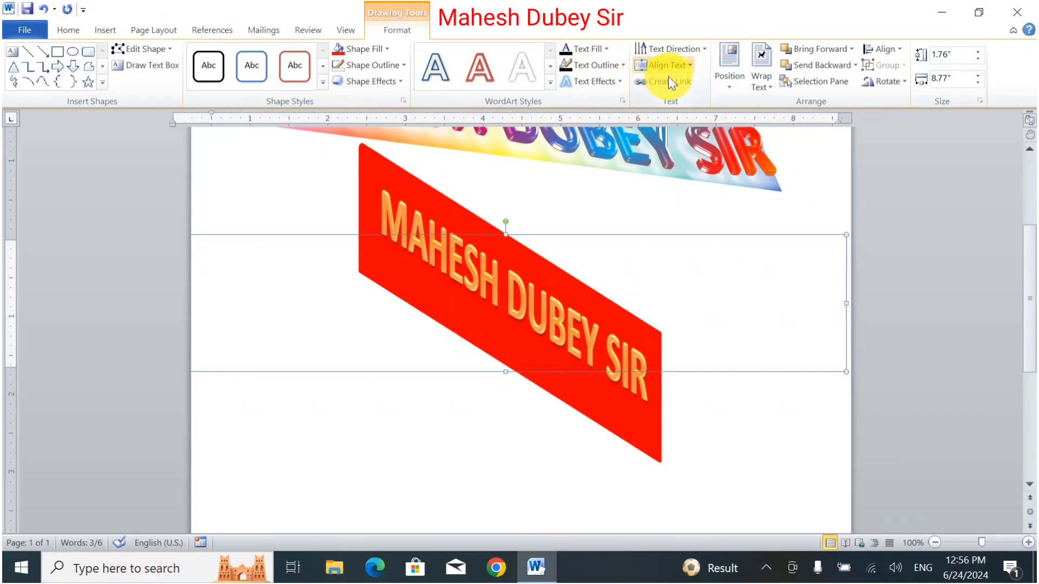
- Deselect the WordArt and scroll up to view both MAHESH DUBEY SIR banners, rainbow above red
left_click(732, 450)
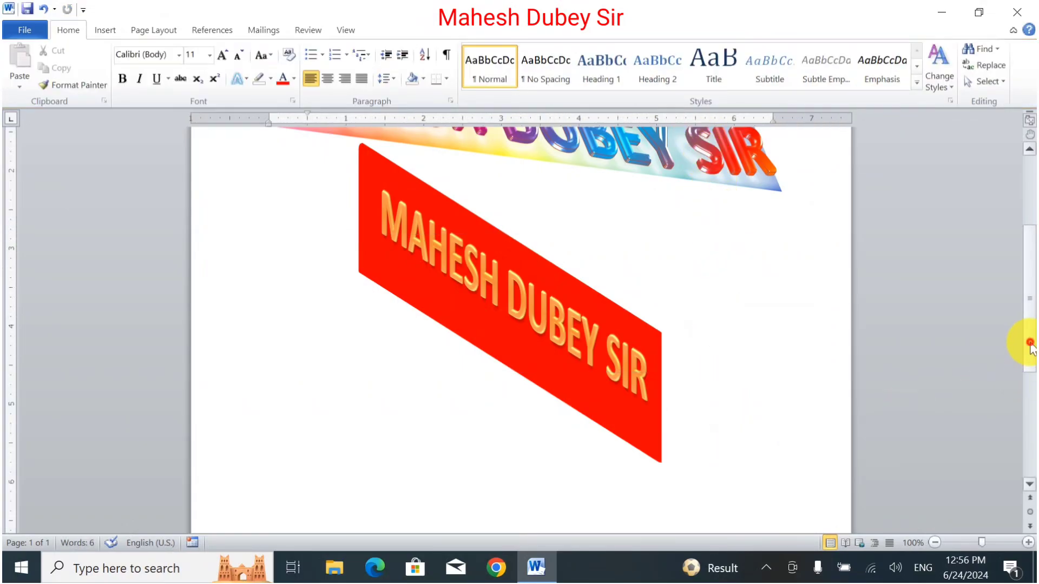
scroll(1025, 333, "up", 2)
scroll(1026, 311, "up", 2)
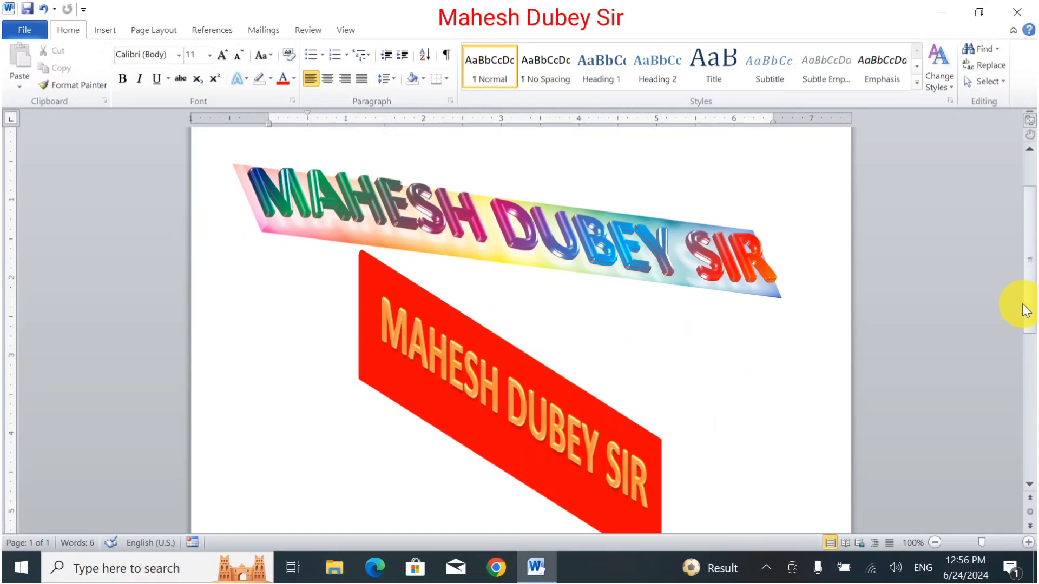